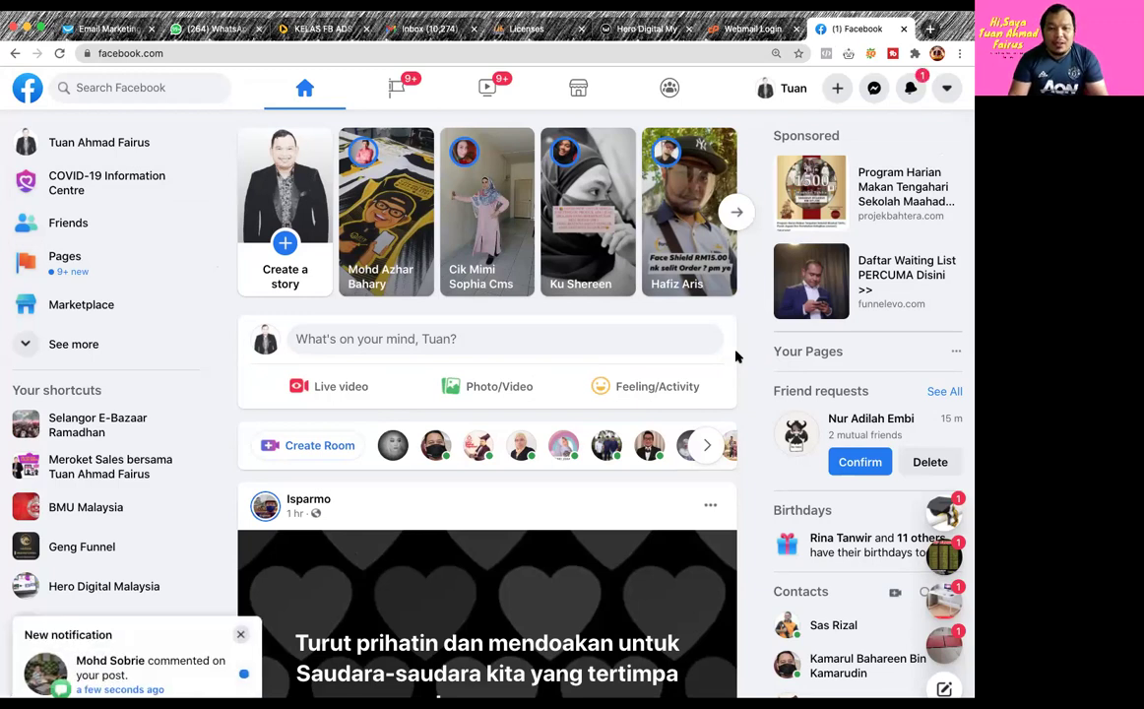
# Dismiss the new comment notification and start creating an ad from the Facebook home page
pyautogui.click(242, 636)
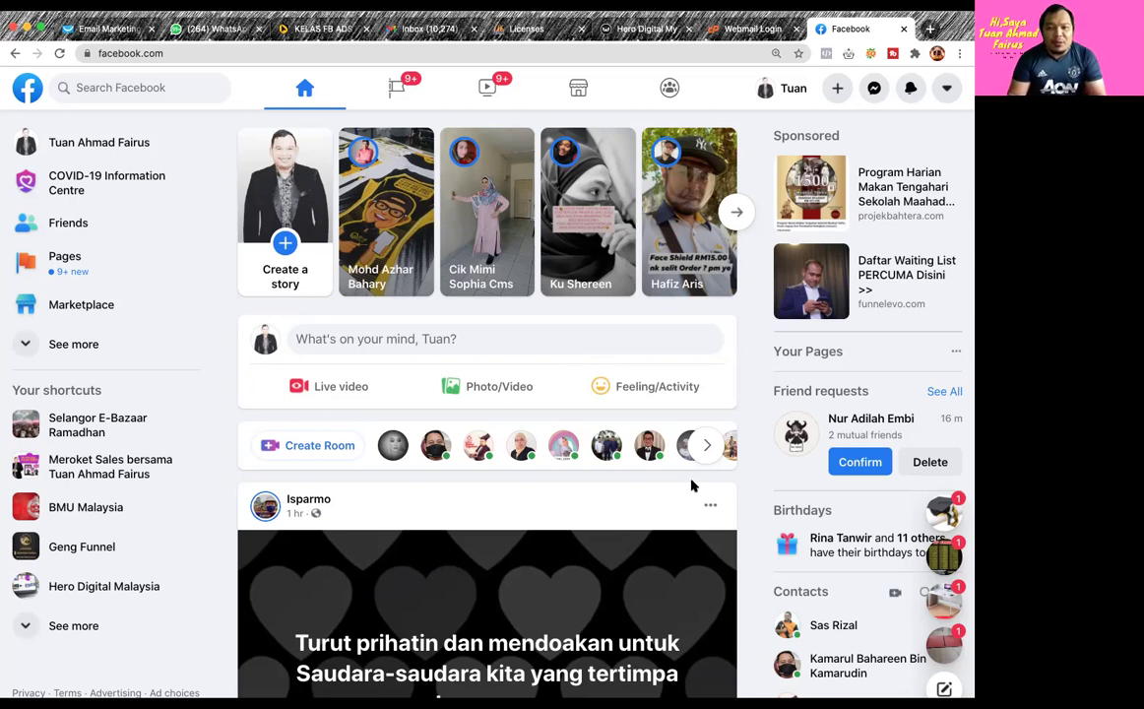
pyautogui.click(839, 89)
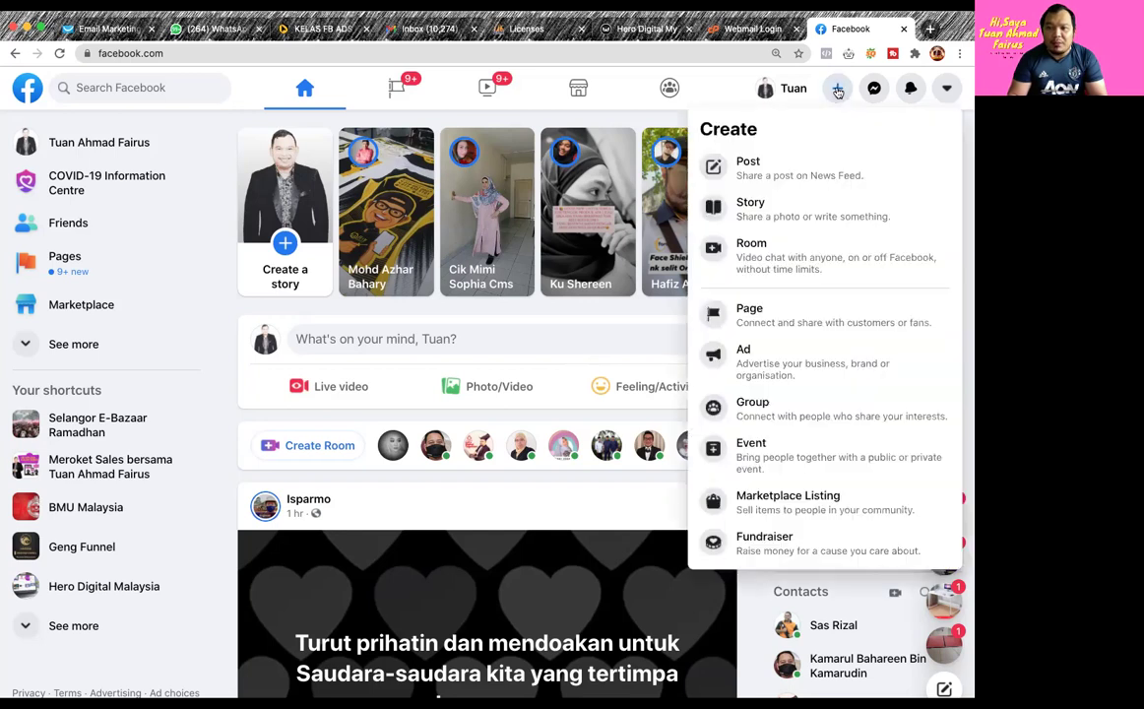
pyautogui.click(794, 368)
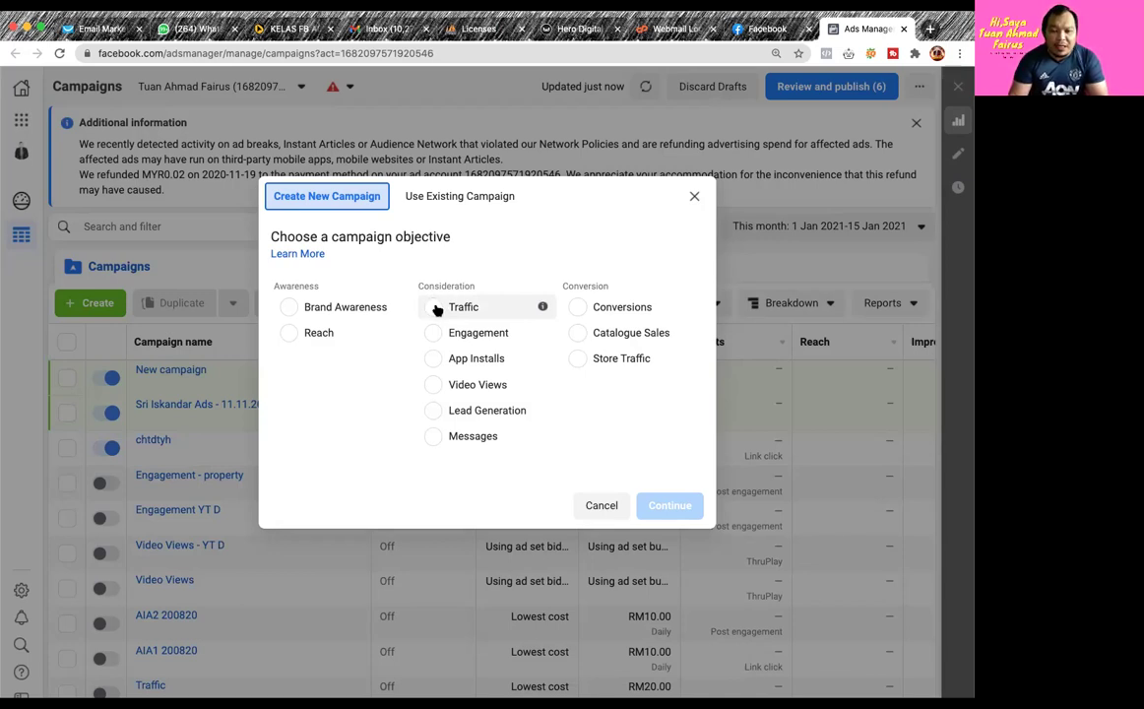
# Choose Traffic as the new campaign's objective and expand the optional naming section
pyautogui.click(439, 309)
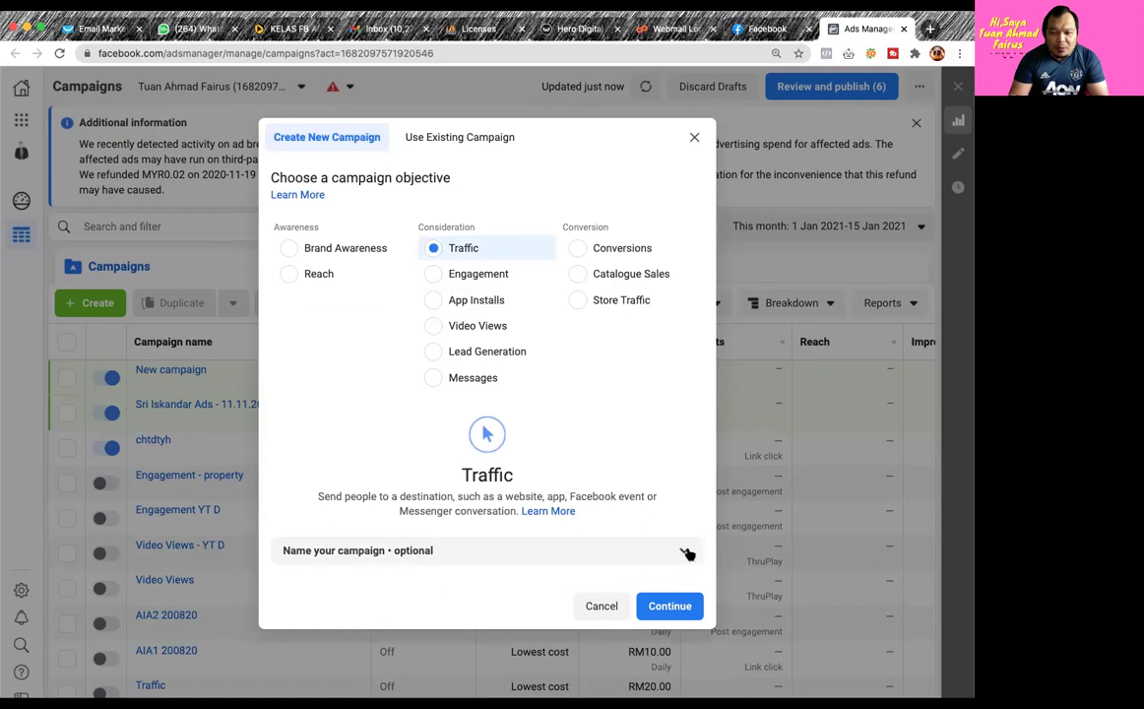
pyautogui.click(685, 554)
pyautogui.scroll(-3, 648, 468)
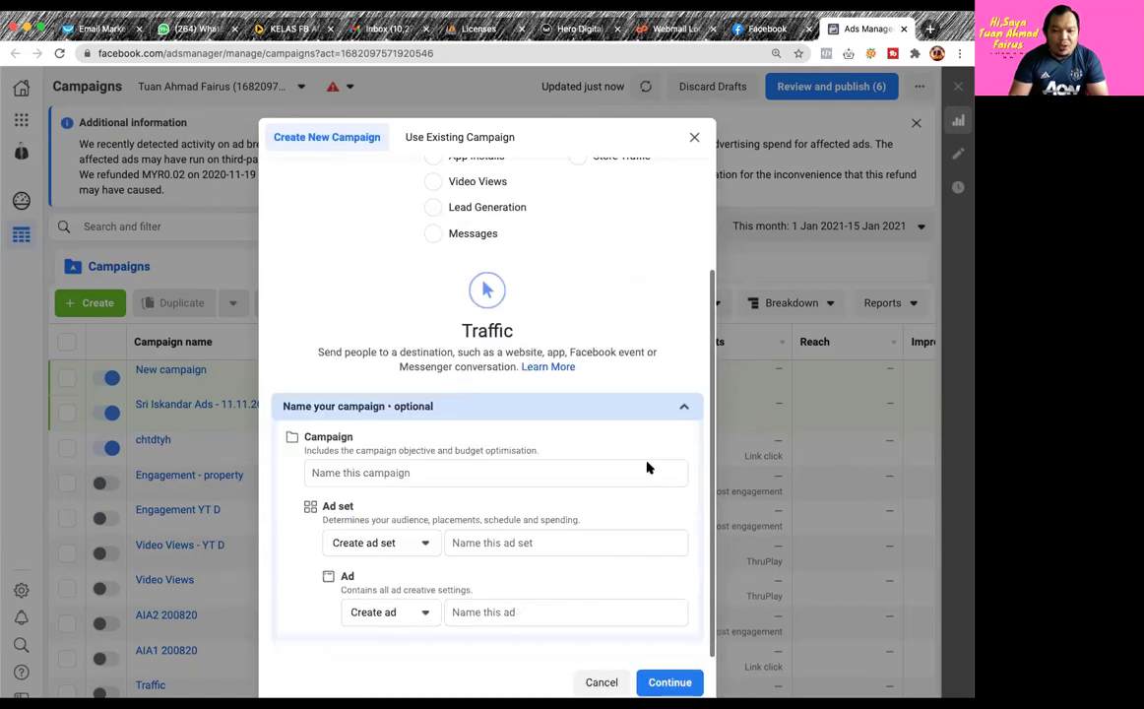
pyautogui.click(361, 456)
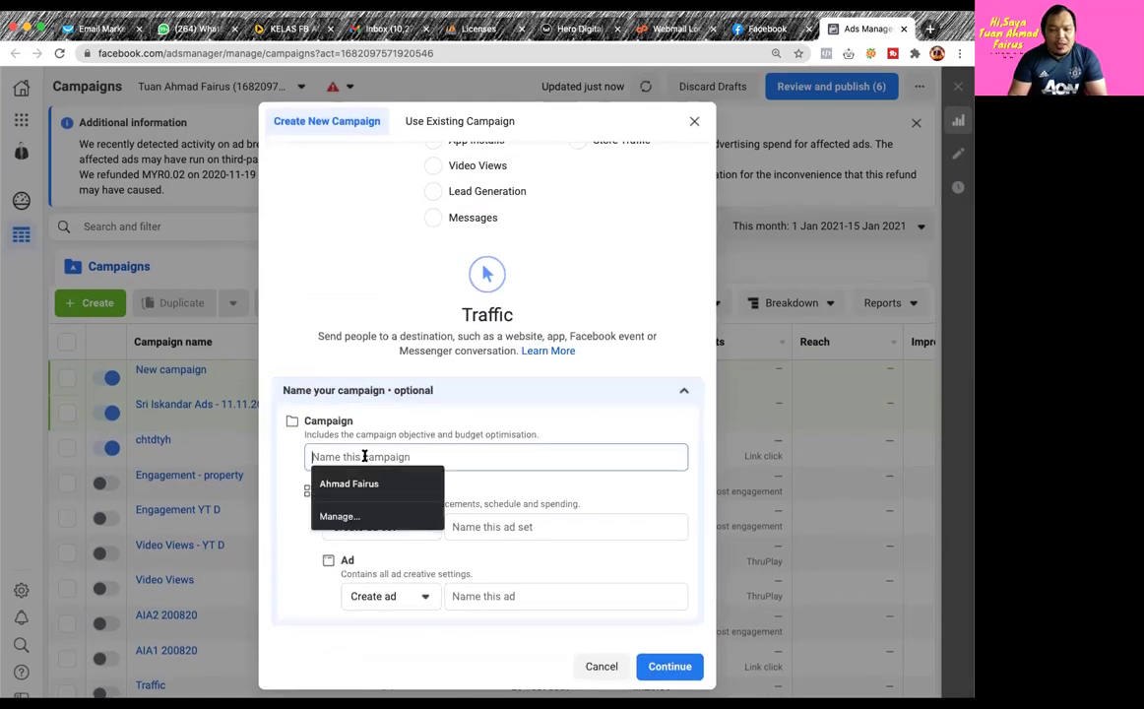
pyautogui.click(286, 460)
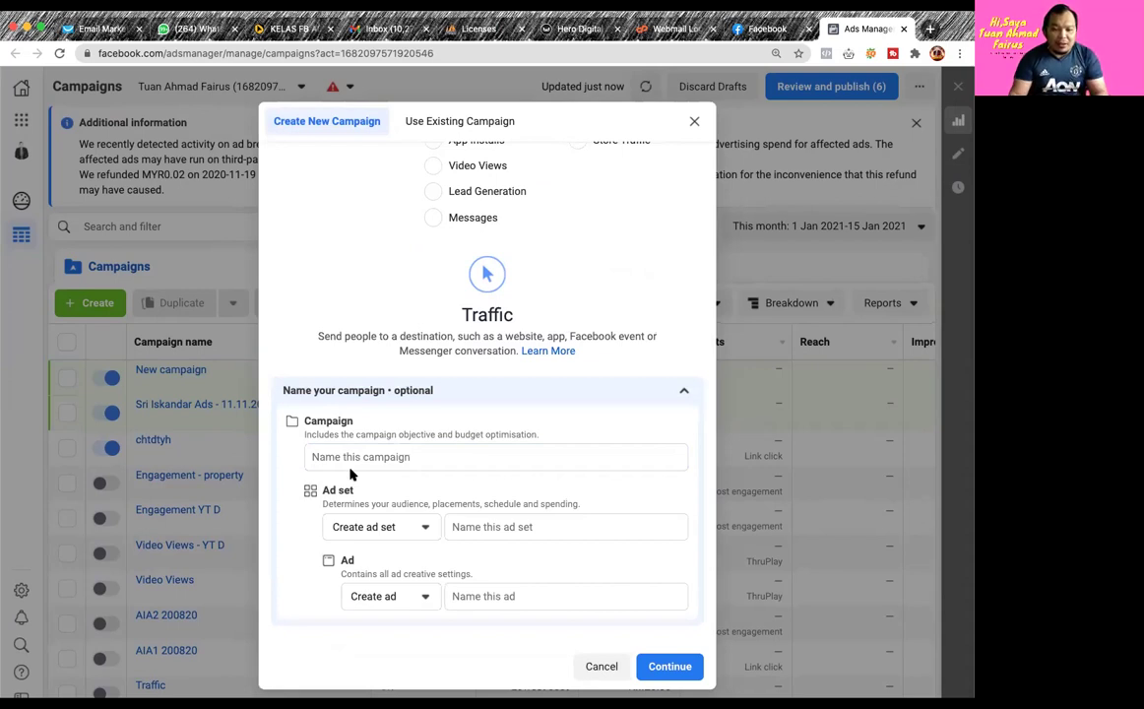
pyautogui.click(493, 527)
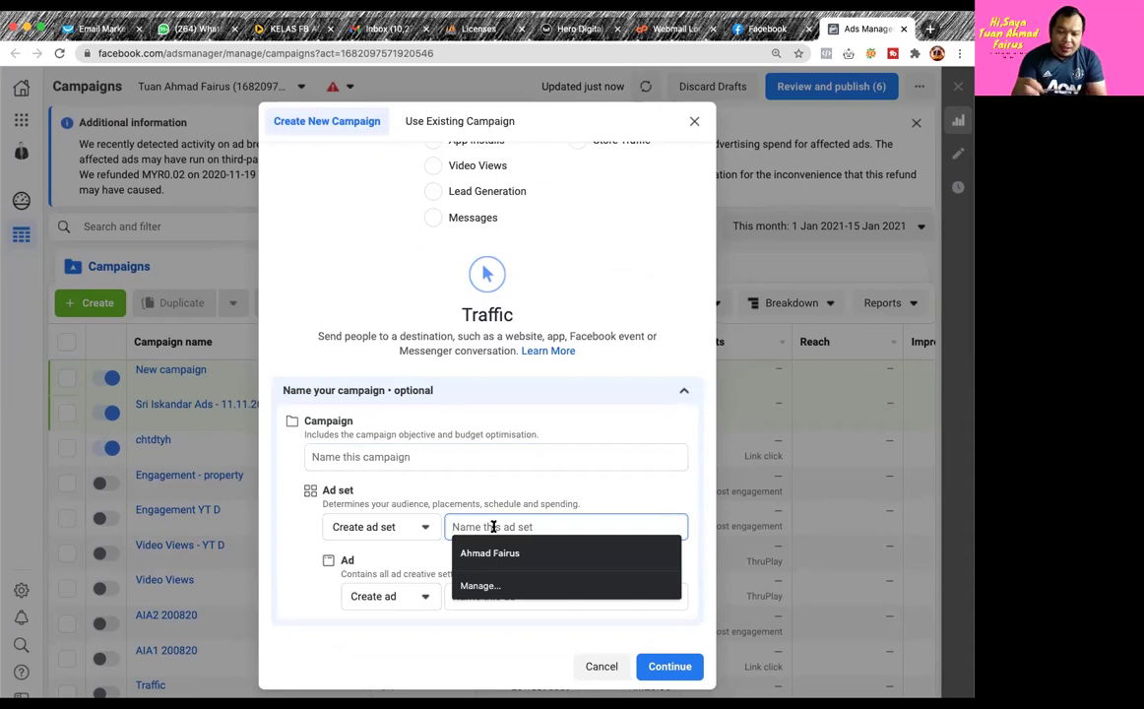
pyautogui.click(531, 485)
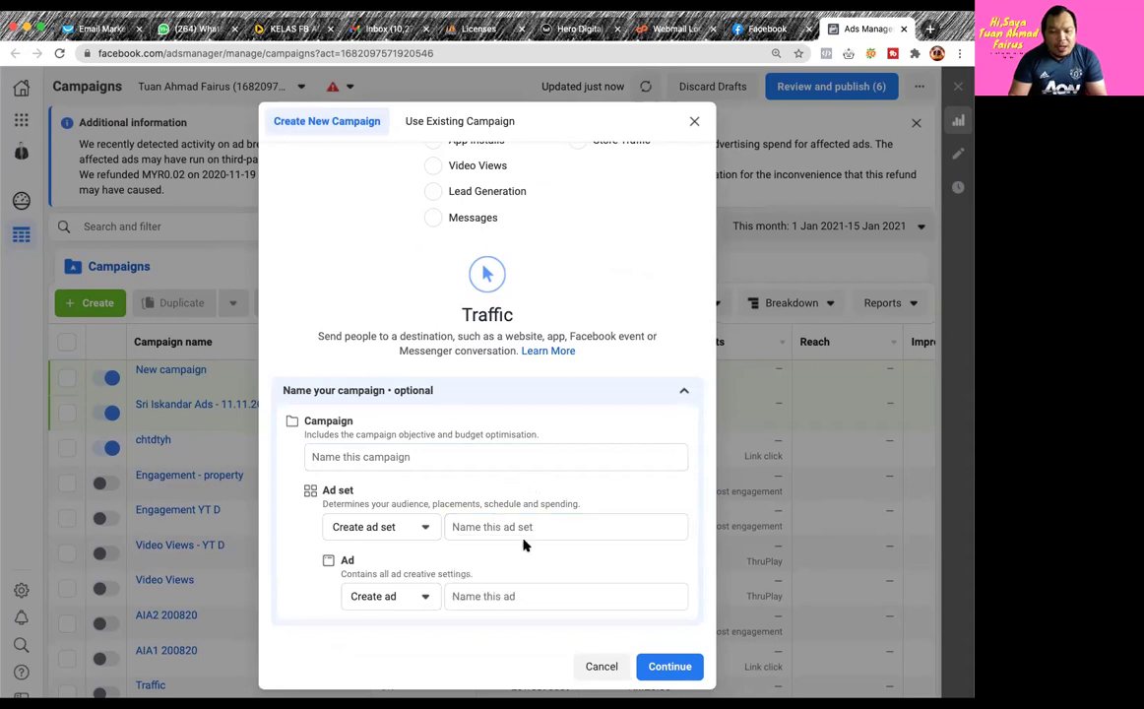
pyautogui.click(489, 595)
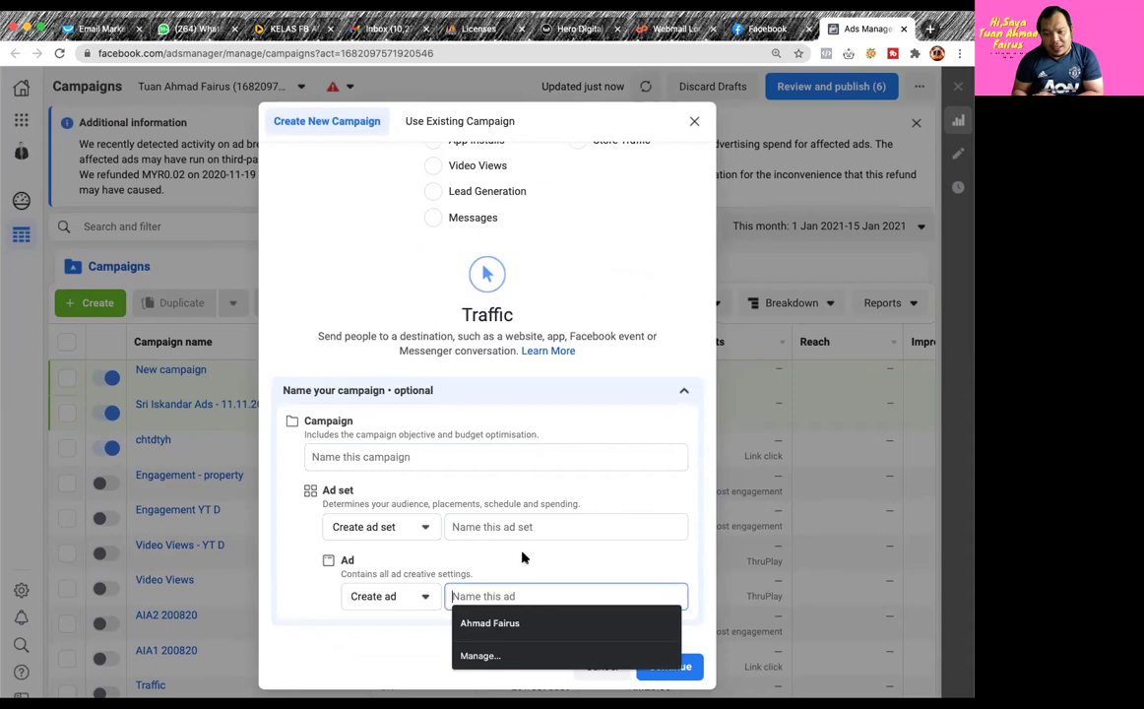
# Name the campaign "Penapis Air 12 Jnuari 2021"
pyautogui.click(371, 459)
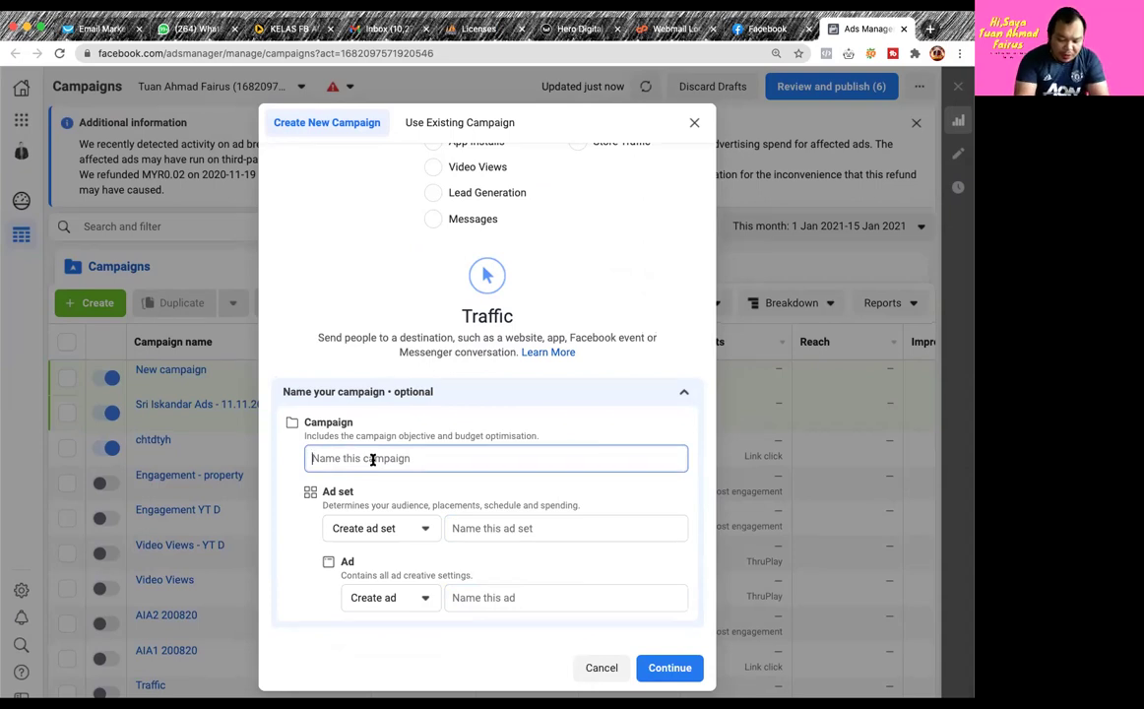
pyautogui.write('Test')
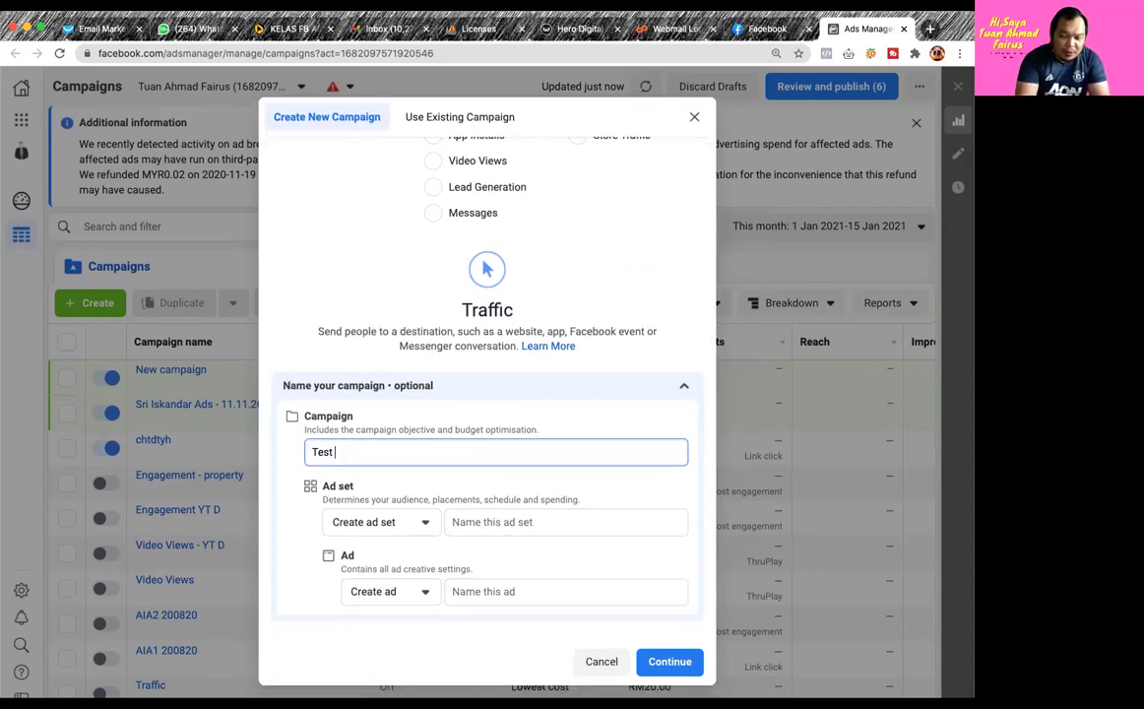
pyautogui.press('BackSpace')
pyautogui.press('BackSpace')
pyautogui.press('BackSpace')
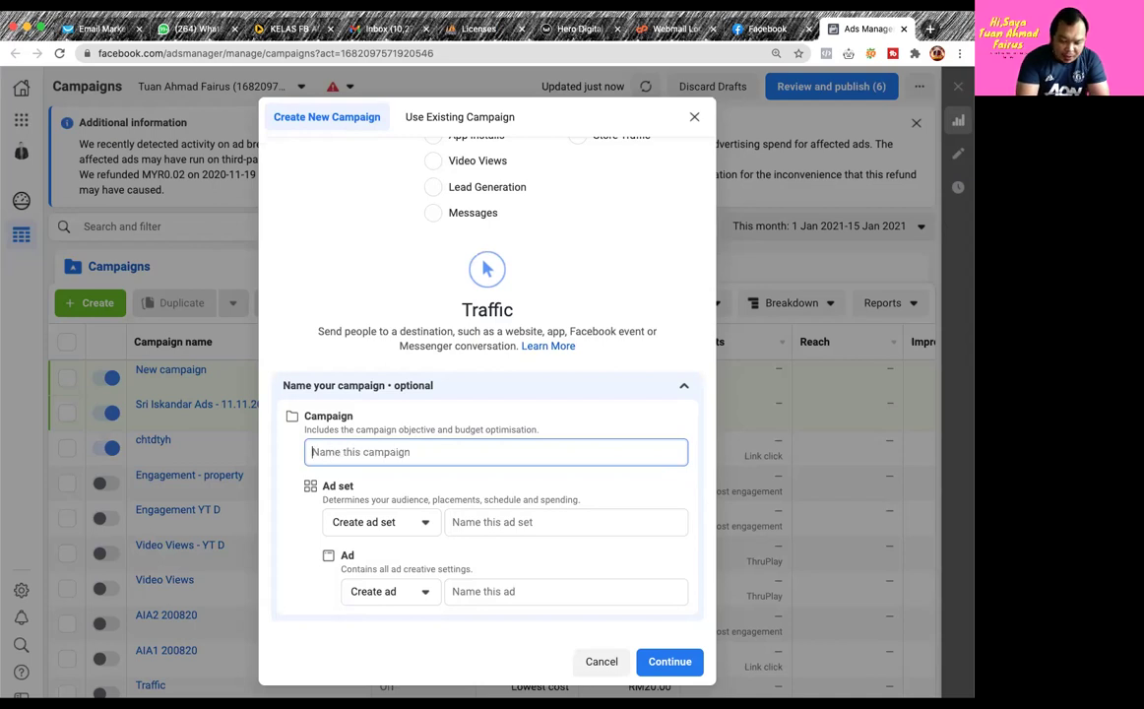
pyautogui.write('Penap')
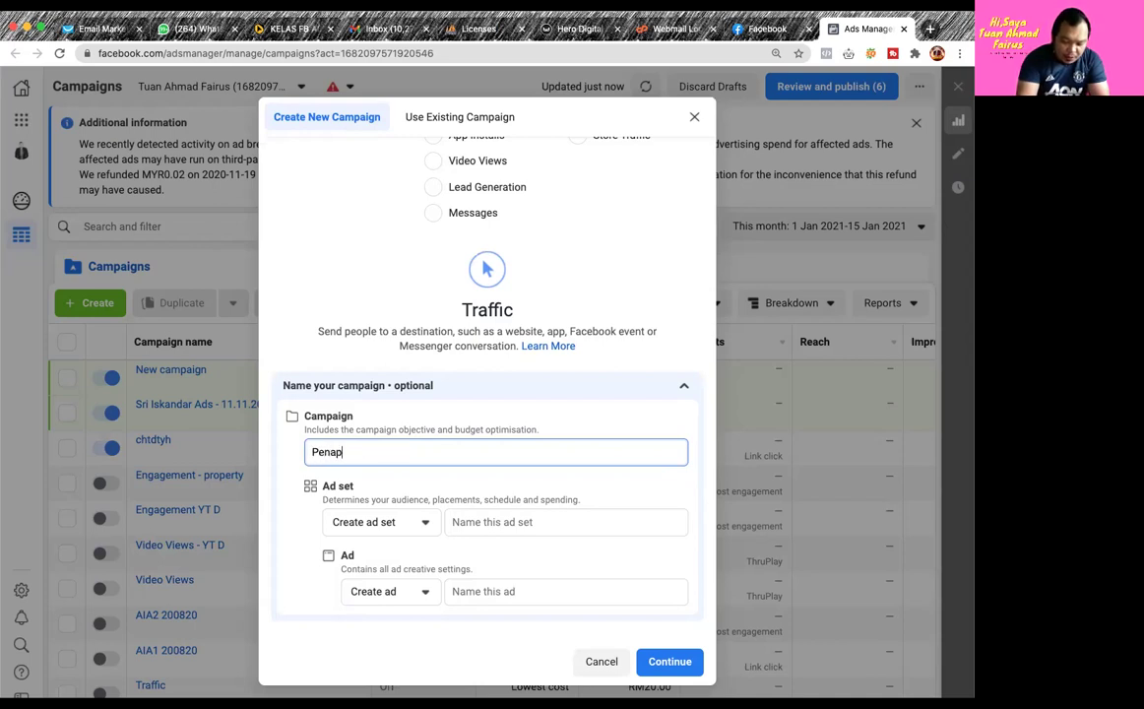
pyautogui.write('is Air ')
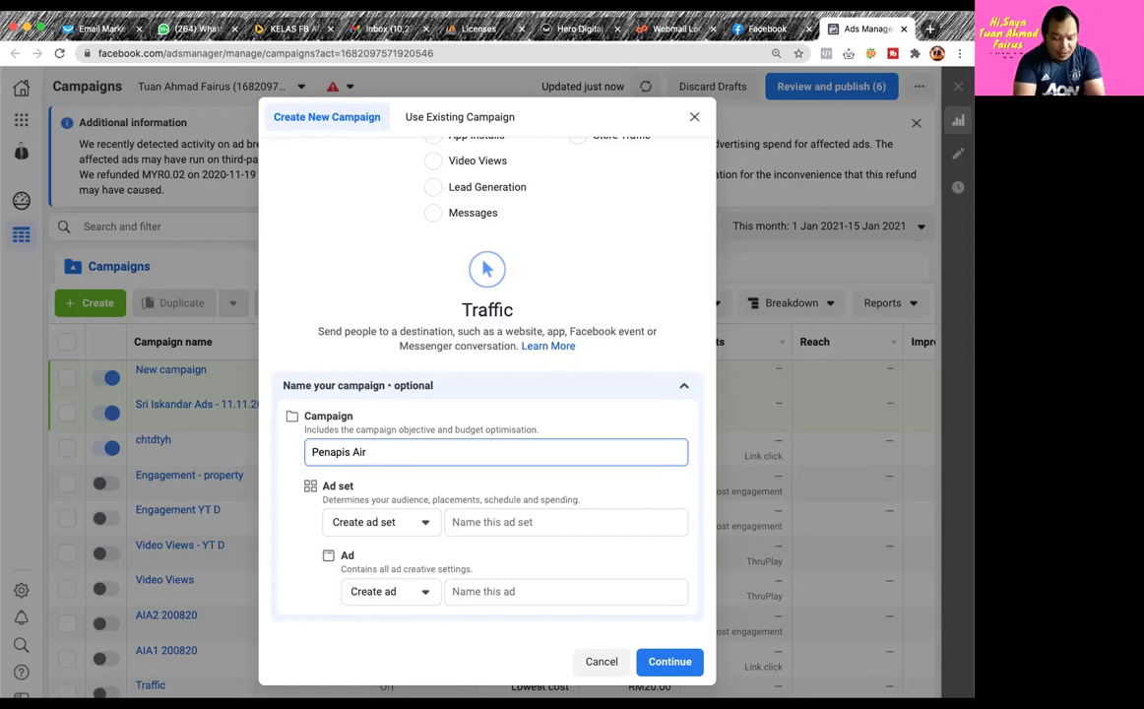
pyautogui.write('12 Jnua')
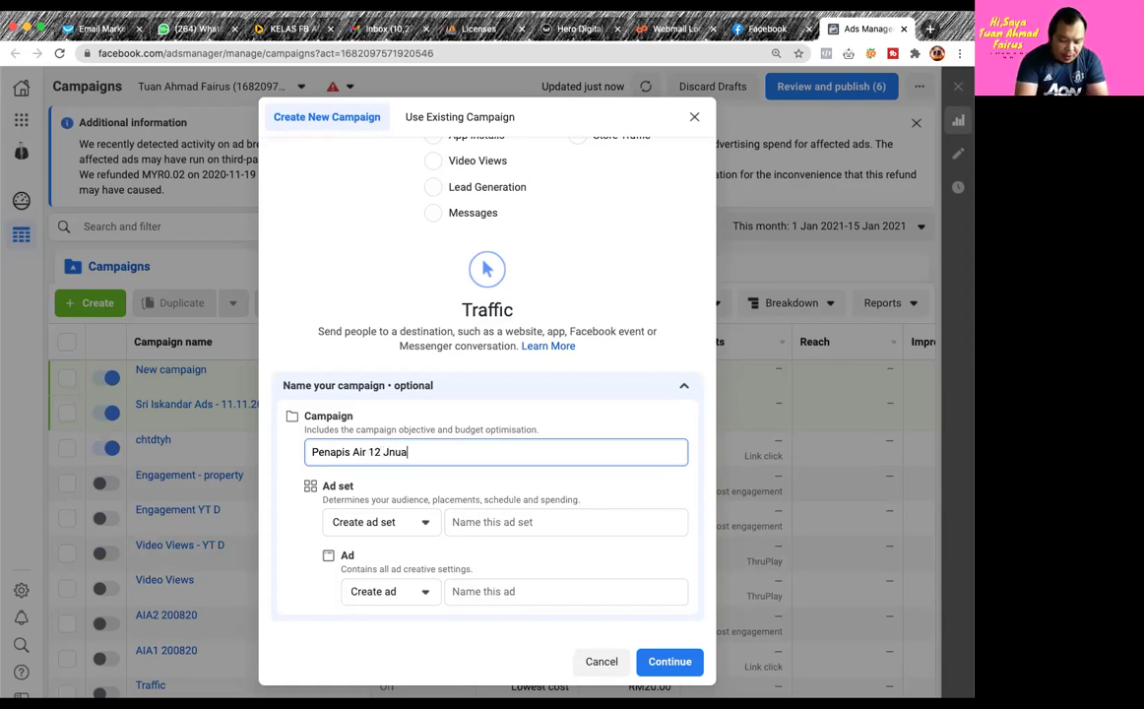
pyautogui.write('ri 2021')
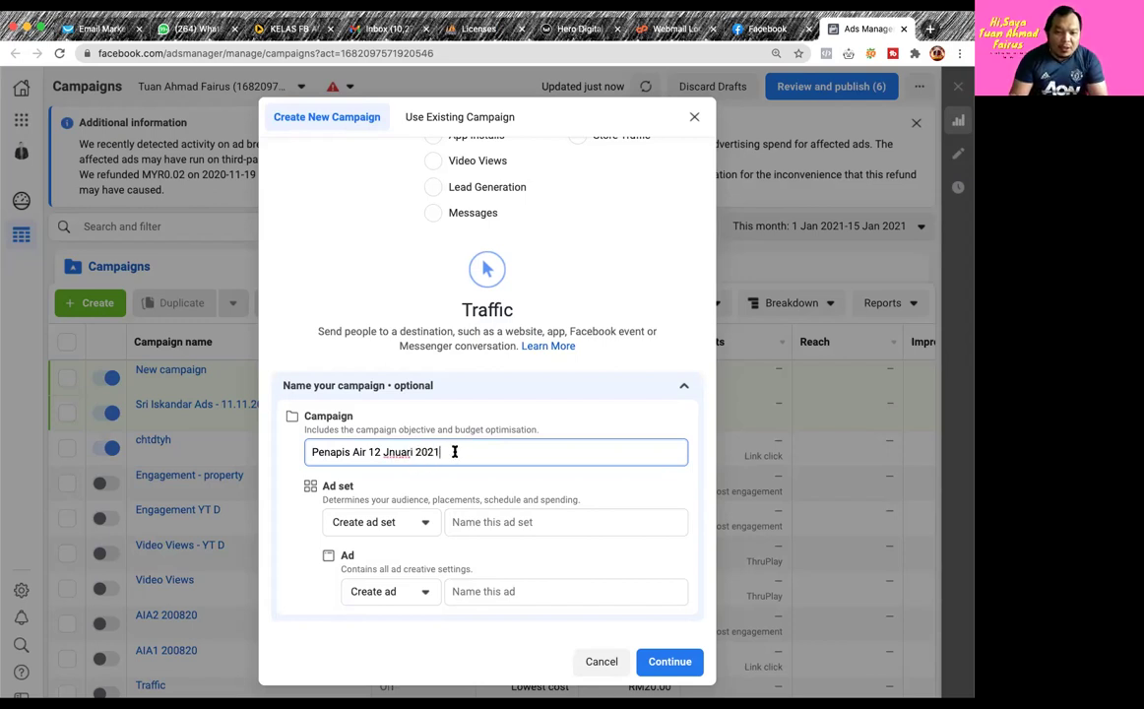
# Copy the campaign name into the ad set and ad names, and continue to the campaign draft
pyautogui.moveTo(457, 452); pyautogui.dragTo(251, 446)
pyautogui.press('super+c')
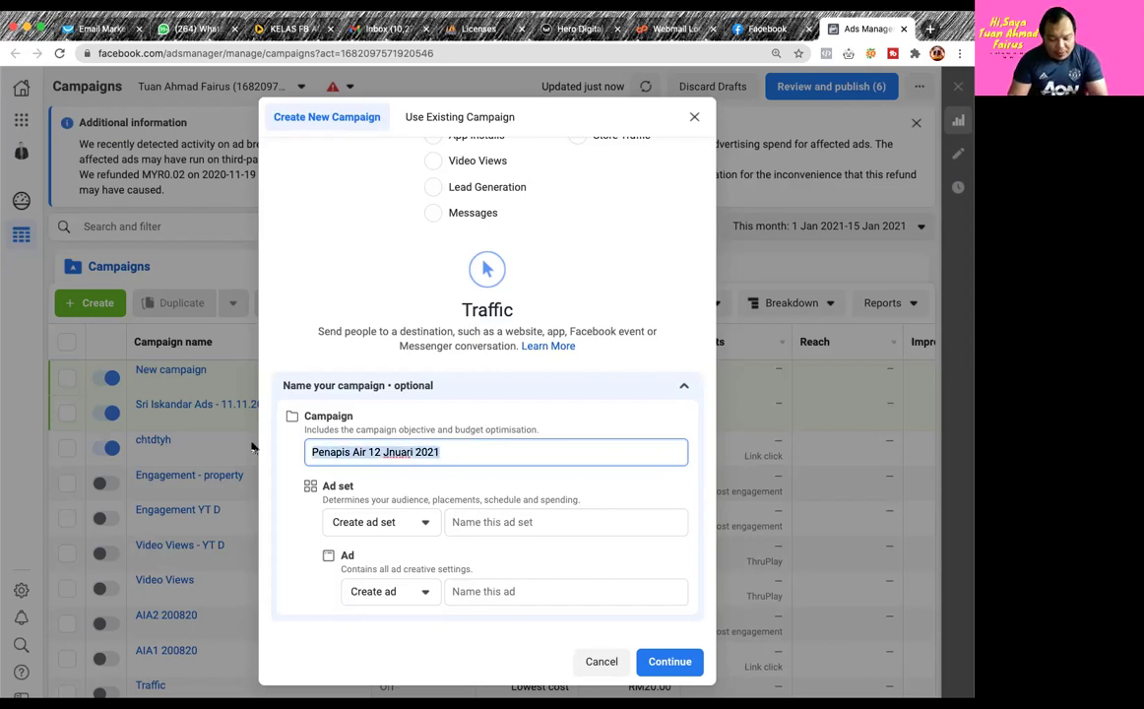
pyautogui.click(484, 523)
pyautogui.press('super+v')
pyautogui.click(497, 592)
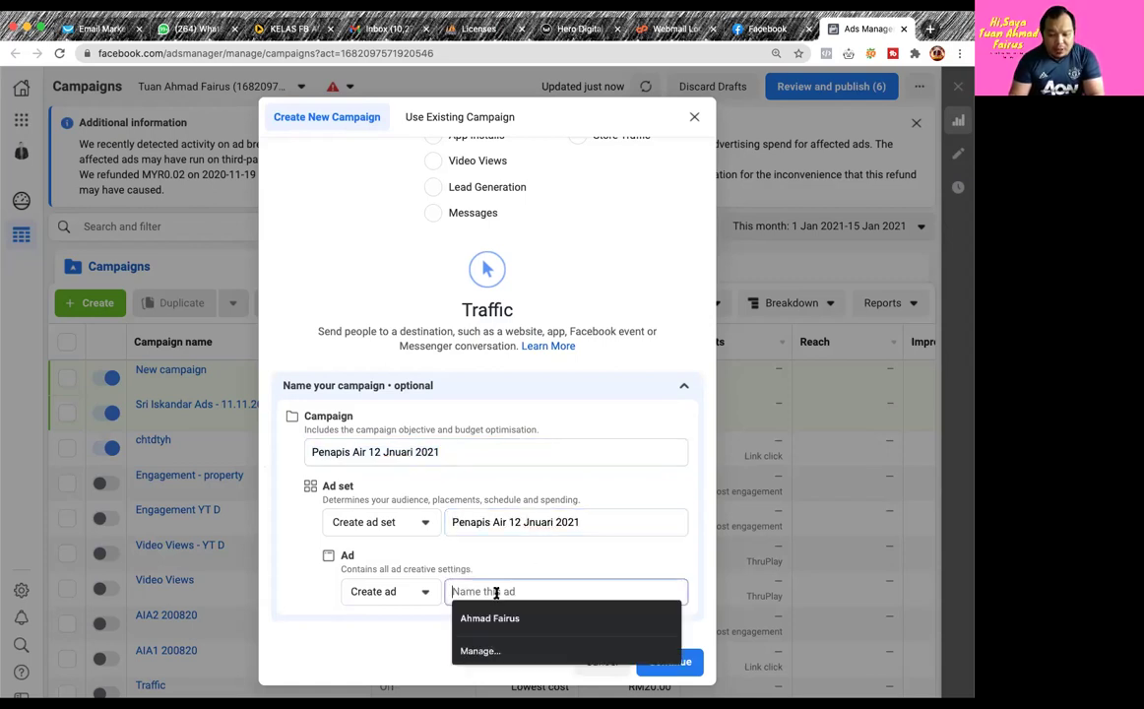
pyautogui.press('super+v')
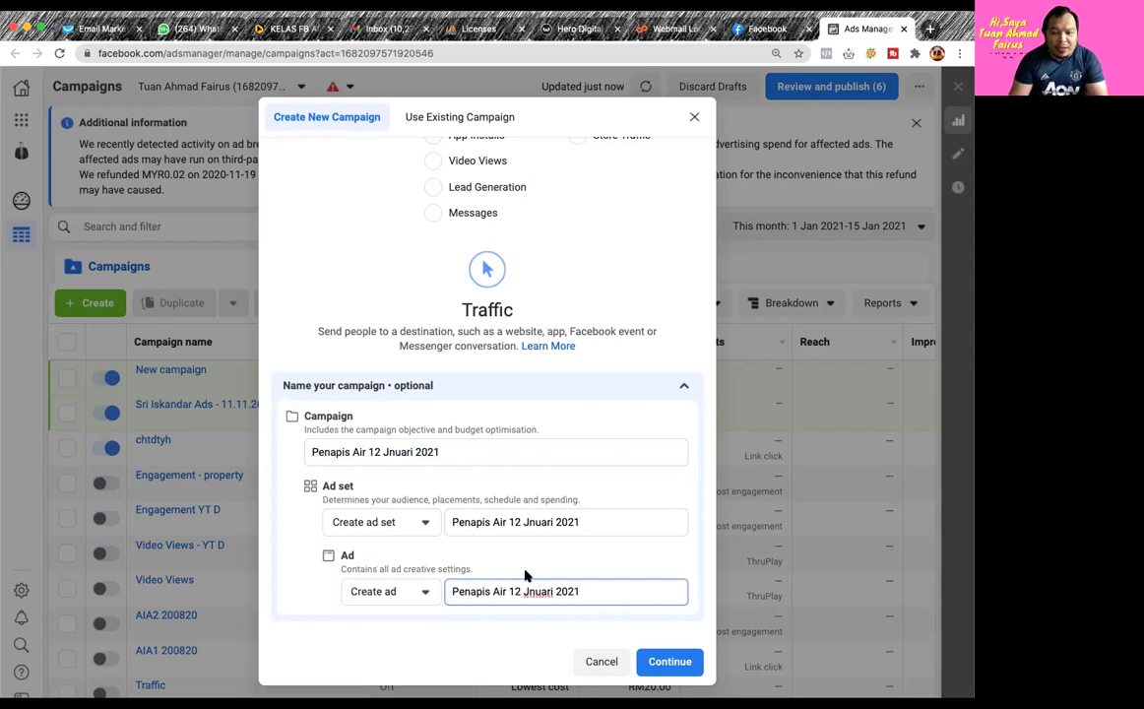
pyautogui.click(674, 663)
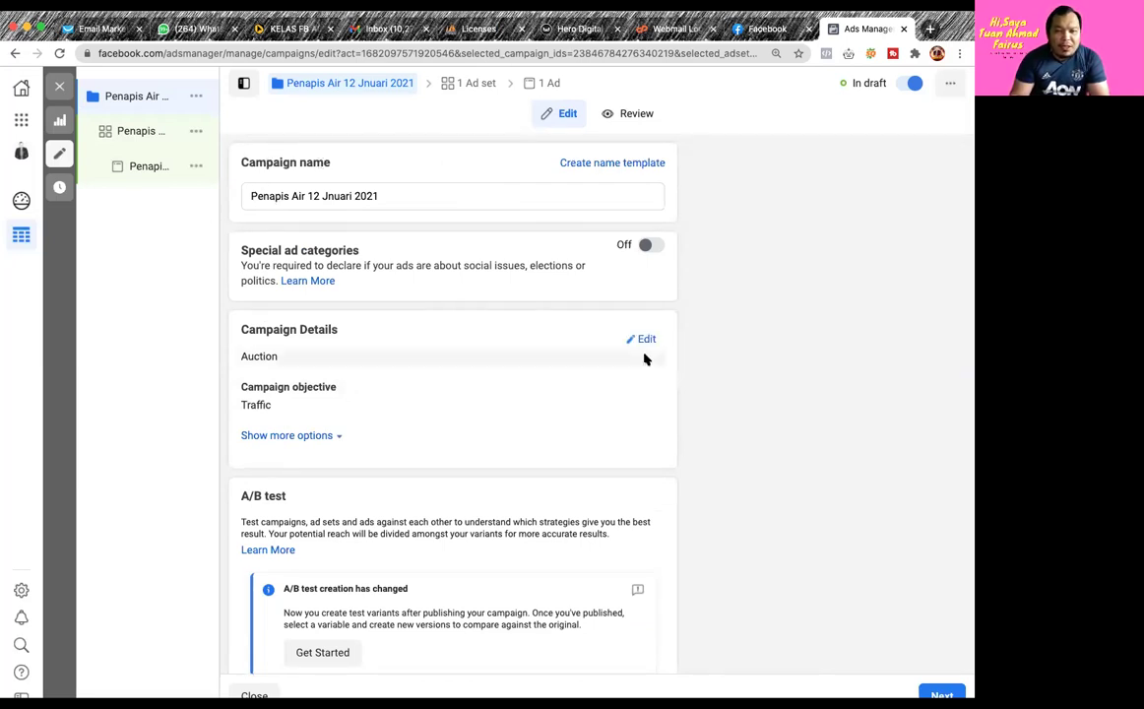
# Look through the campaign-level settings, including special ad categories, campaign details and A/B test
pyautogui.scroll(-5, 646, 360)
pyautogui.scroll(5, 646, 359)
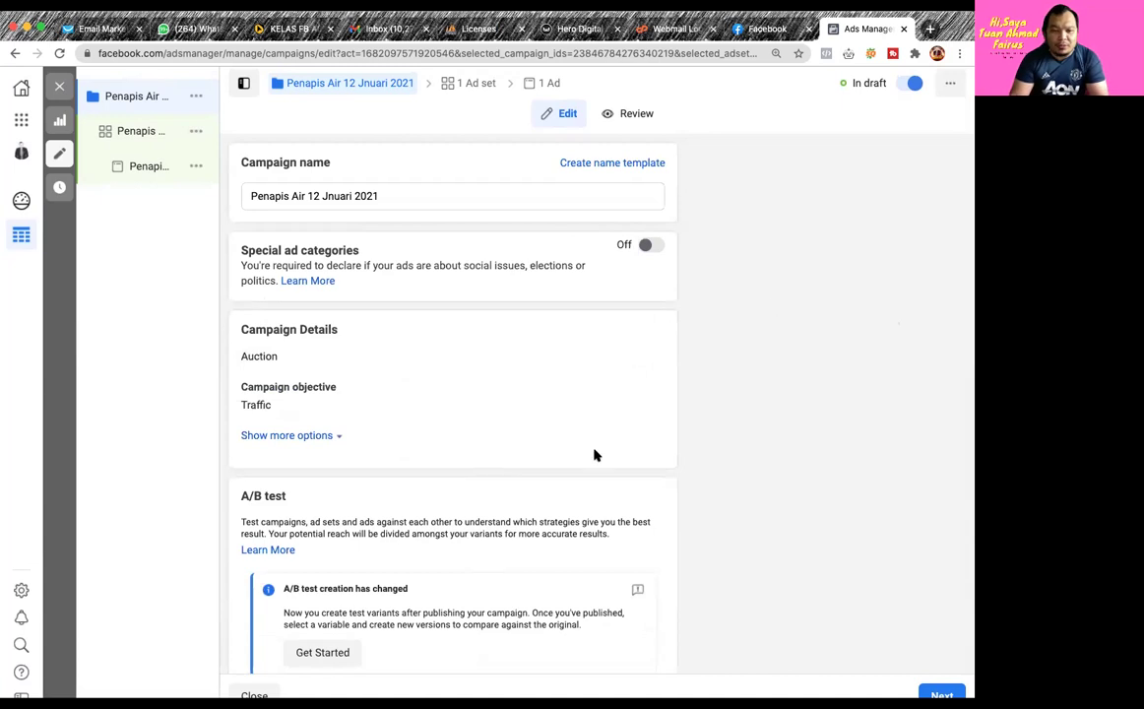
pyautogui.scroll(-3, 587, 457)
pyautogui.scroll(3, 586, 458)
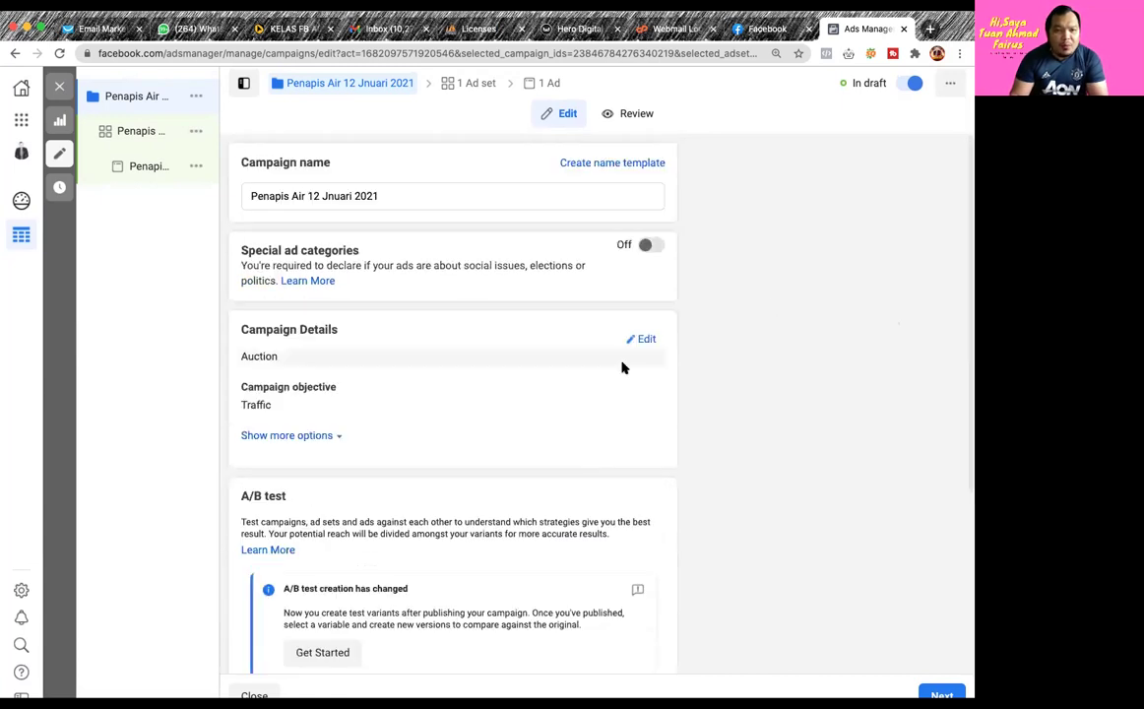
# Examine the ad set's traffic destination, budget and schedule, audience, placements, and optimisation and delivery settings
pyautogui.click(137, 132)
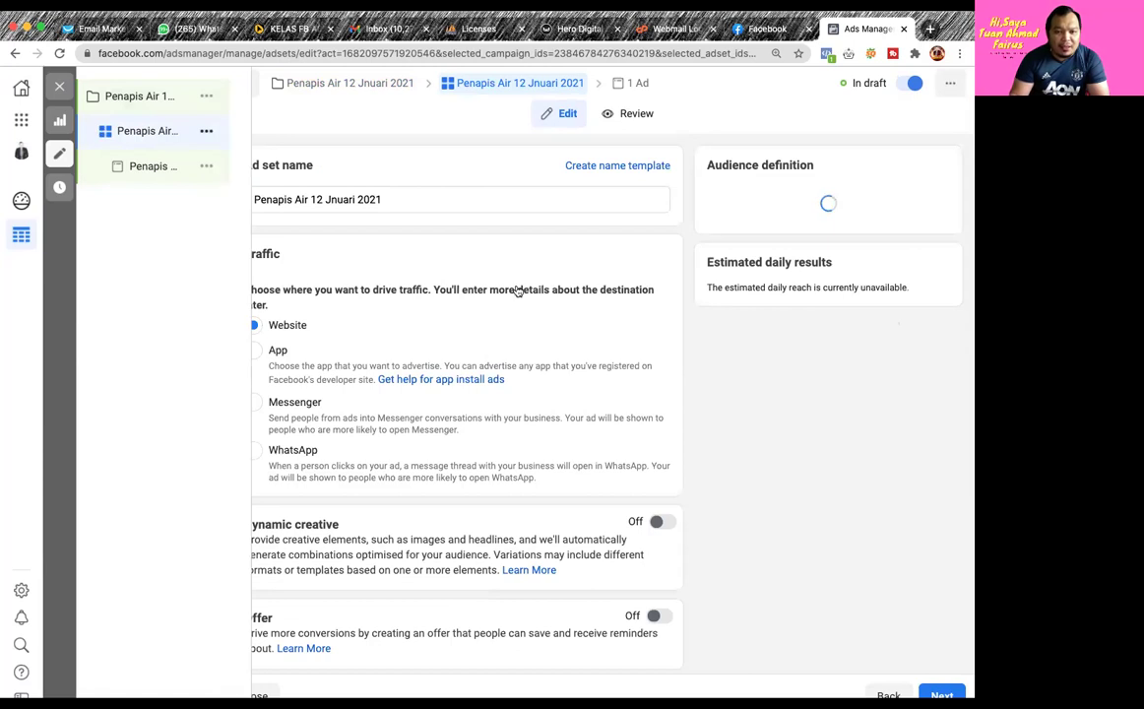
pyautogui.scroll(-3, 549, 345)
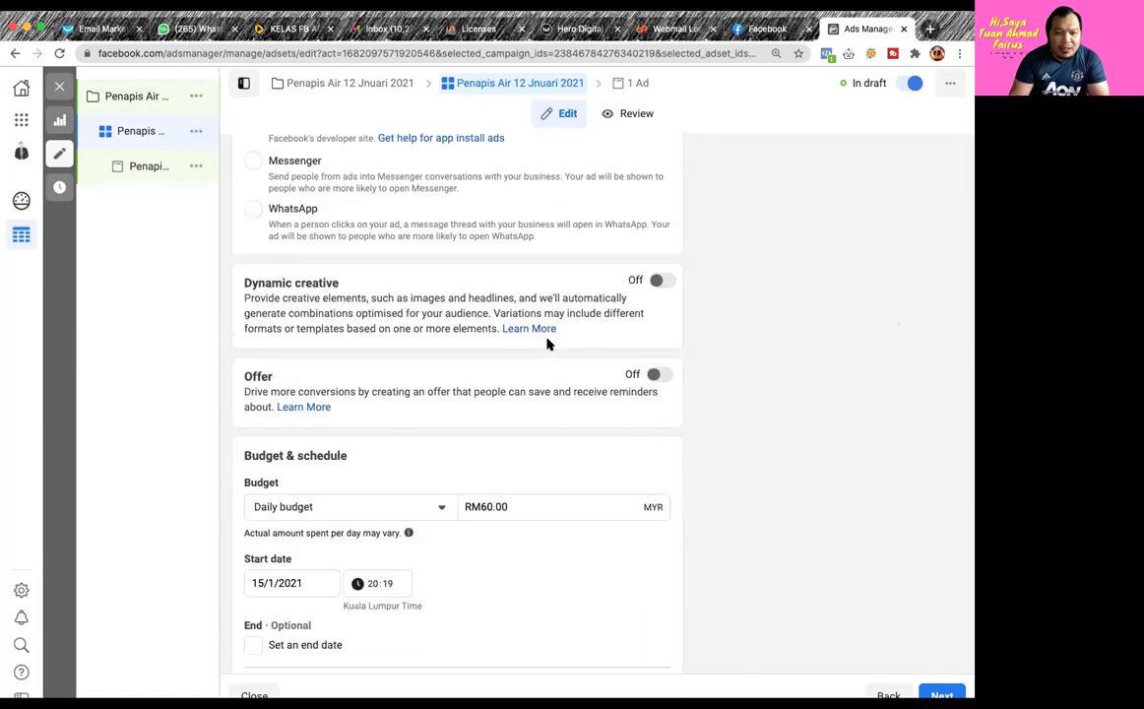
pyautogui.scroll(2, 547, 343)
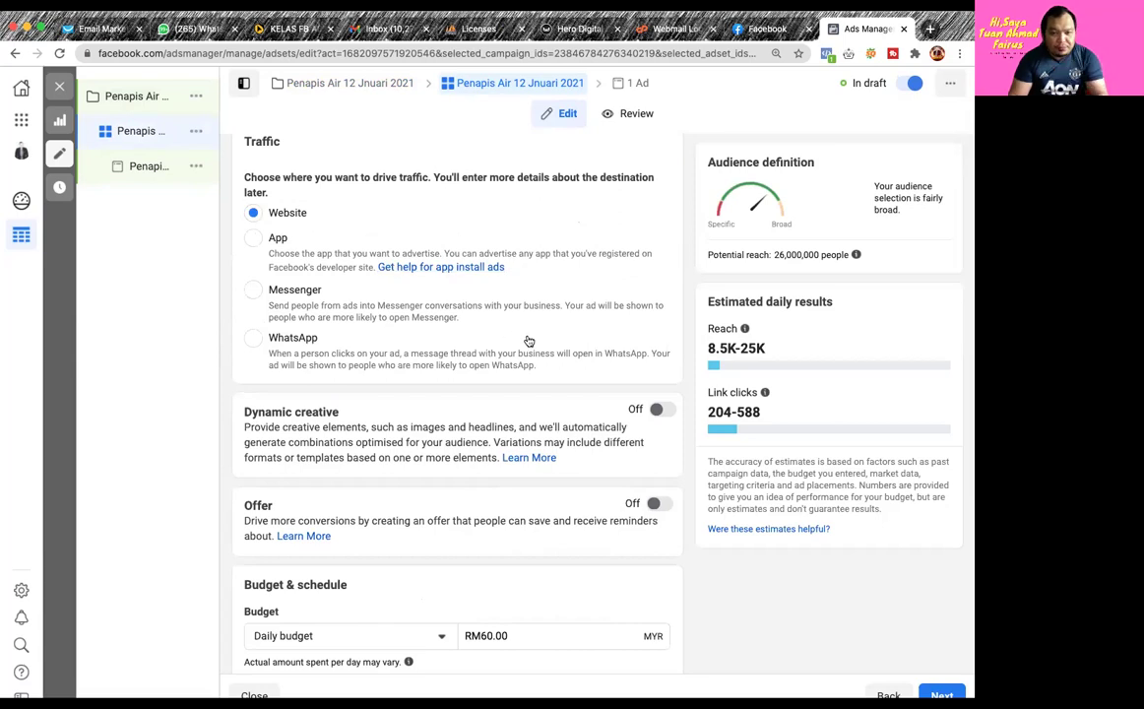
pyautogui.scroll(-4, 493, 345)
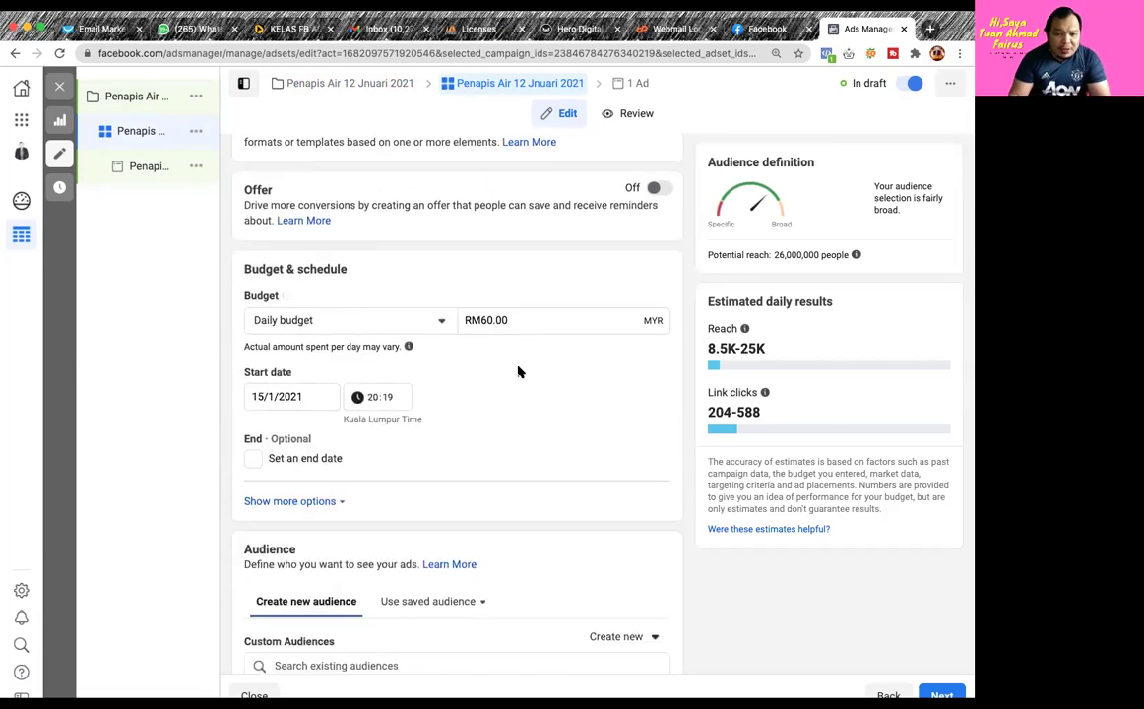
pyautogui.scroll(-1, 518, 371)
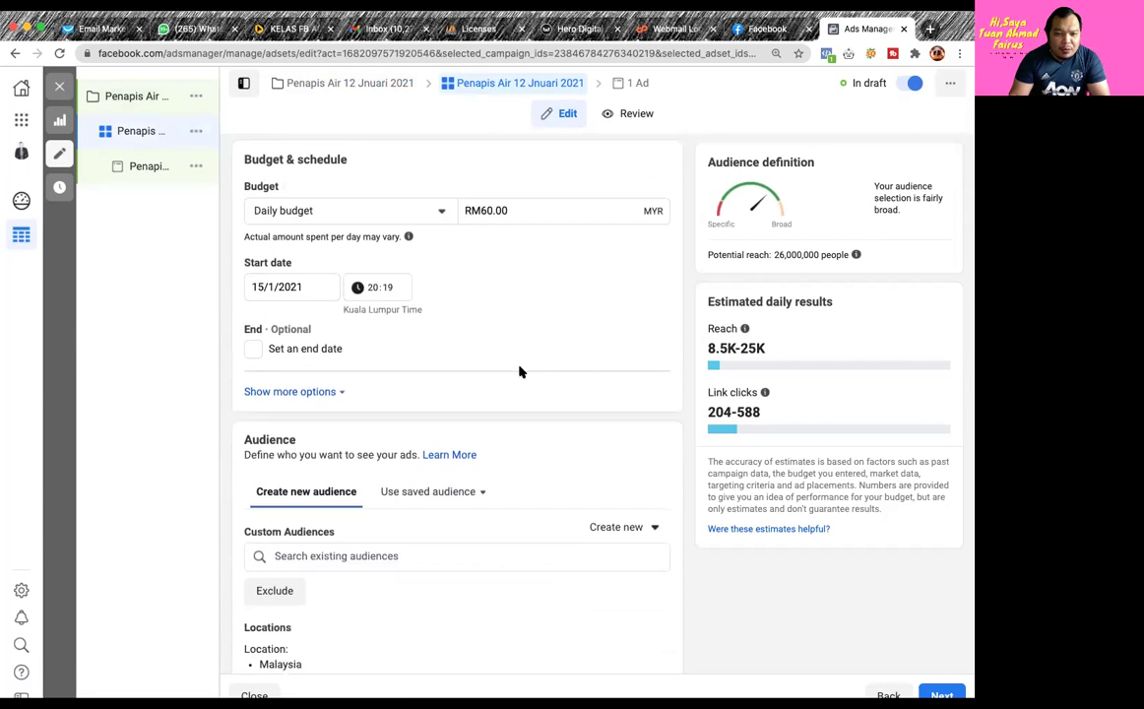
pyautogui.scroll(-1, 521, 372)
pyautogui.scroll(-2, 521, 371)
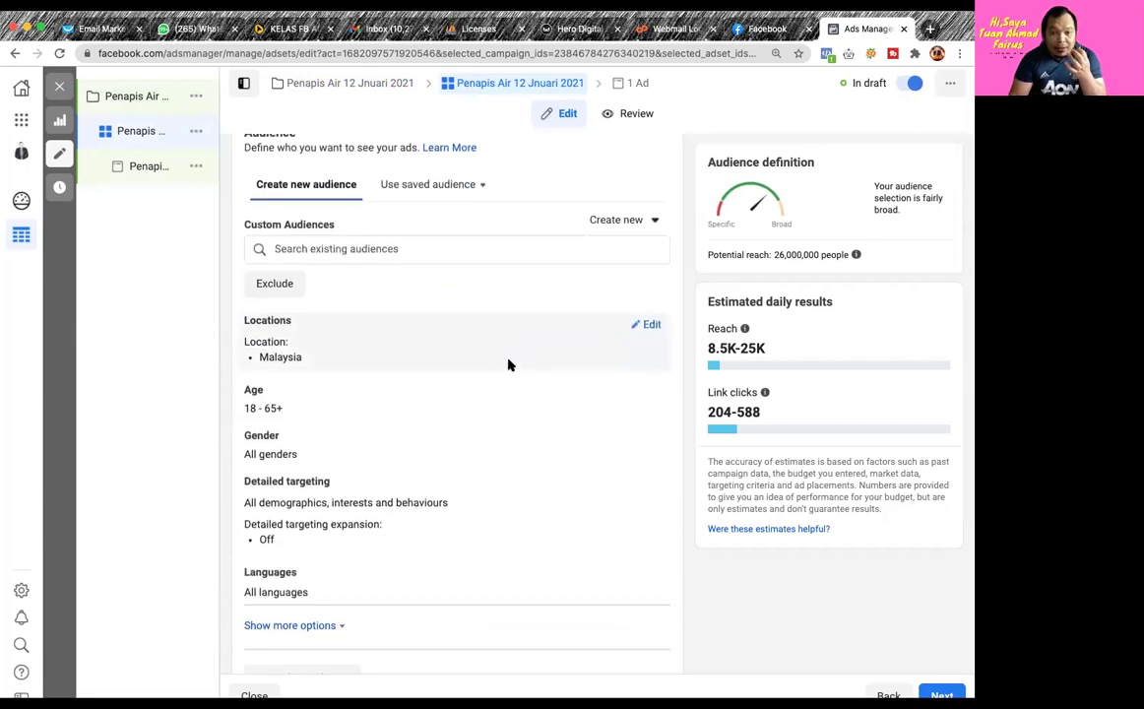
pyautogui.scroll(-5, 512, 372)
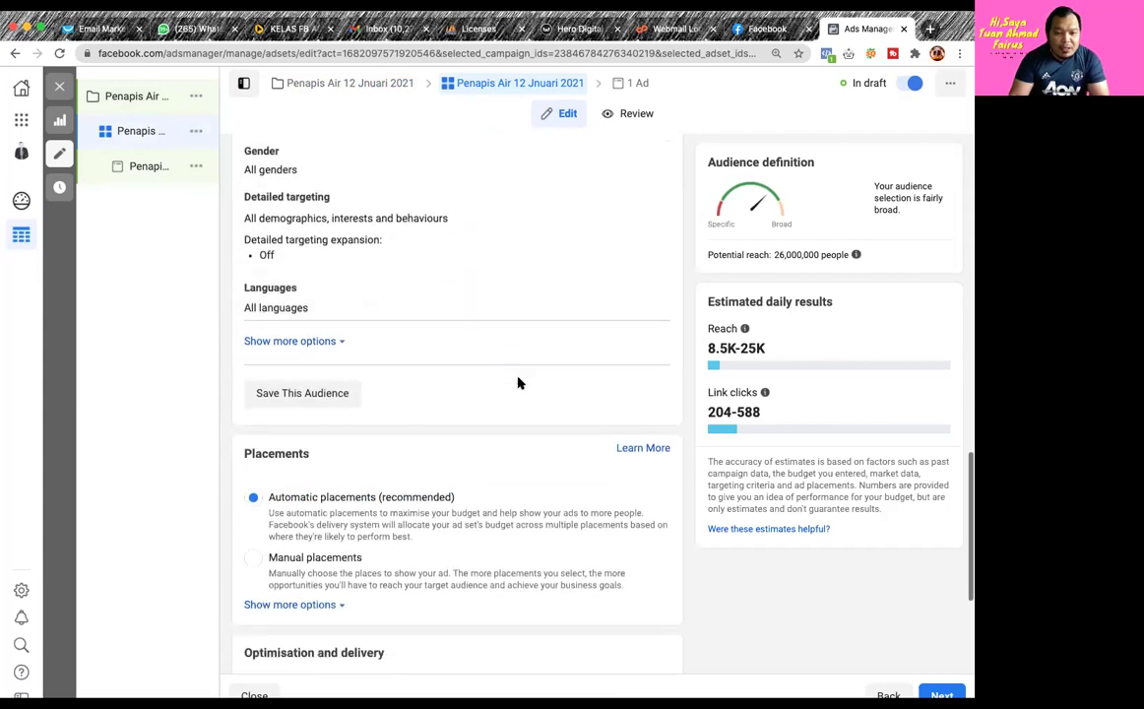
pyautogui.scroll(-1, 520, 384)
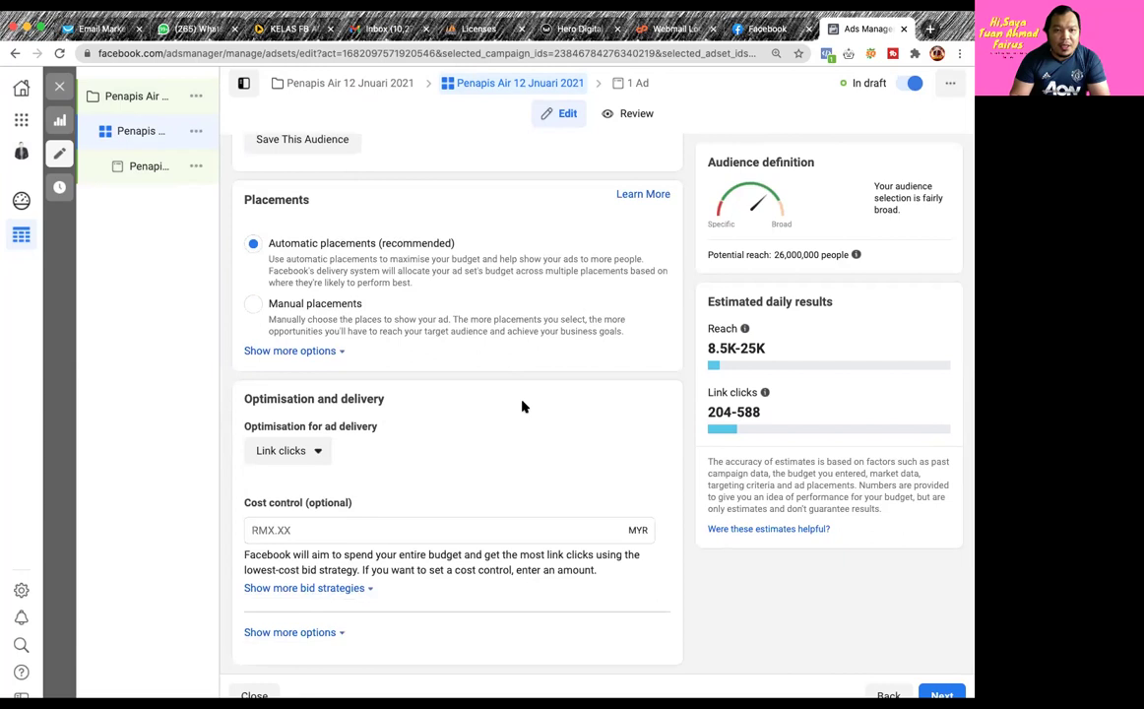
# Examine the ad's identity, setup and format settings, and return to the campaign-level settings
pyautogui.click(141, 169)
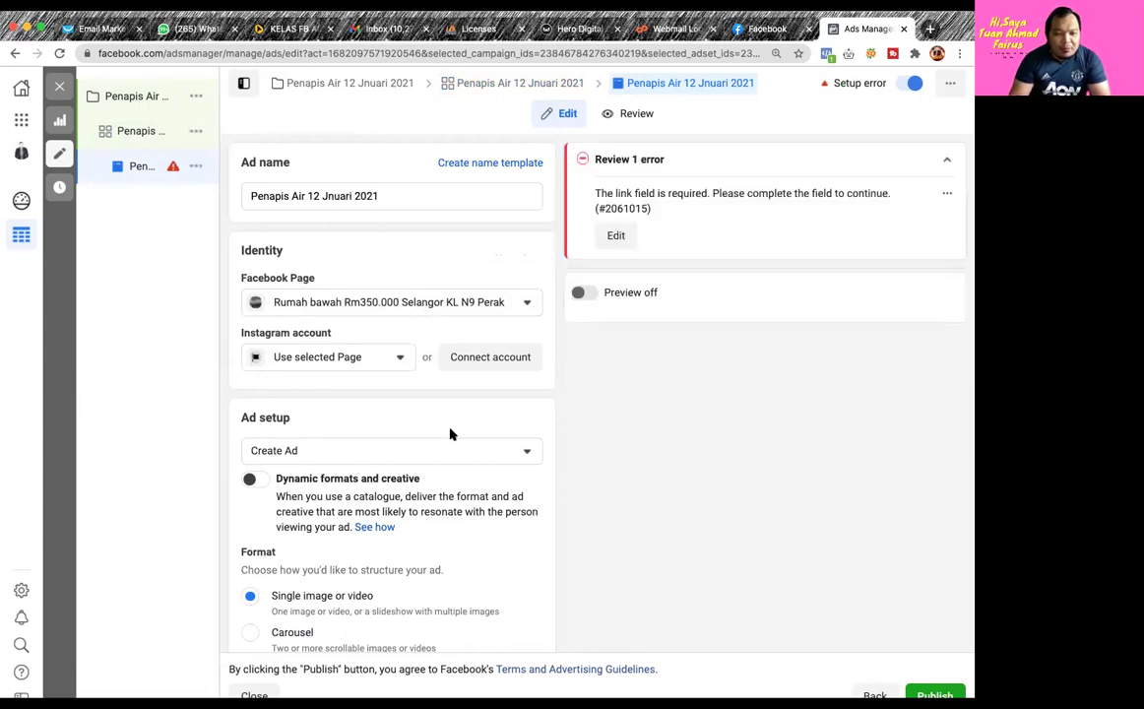
pyautogui.scroll(-2, 452, 434)
pyautogui.scroll(-1, 452, 433)
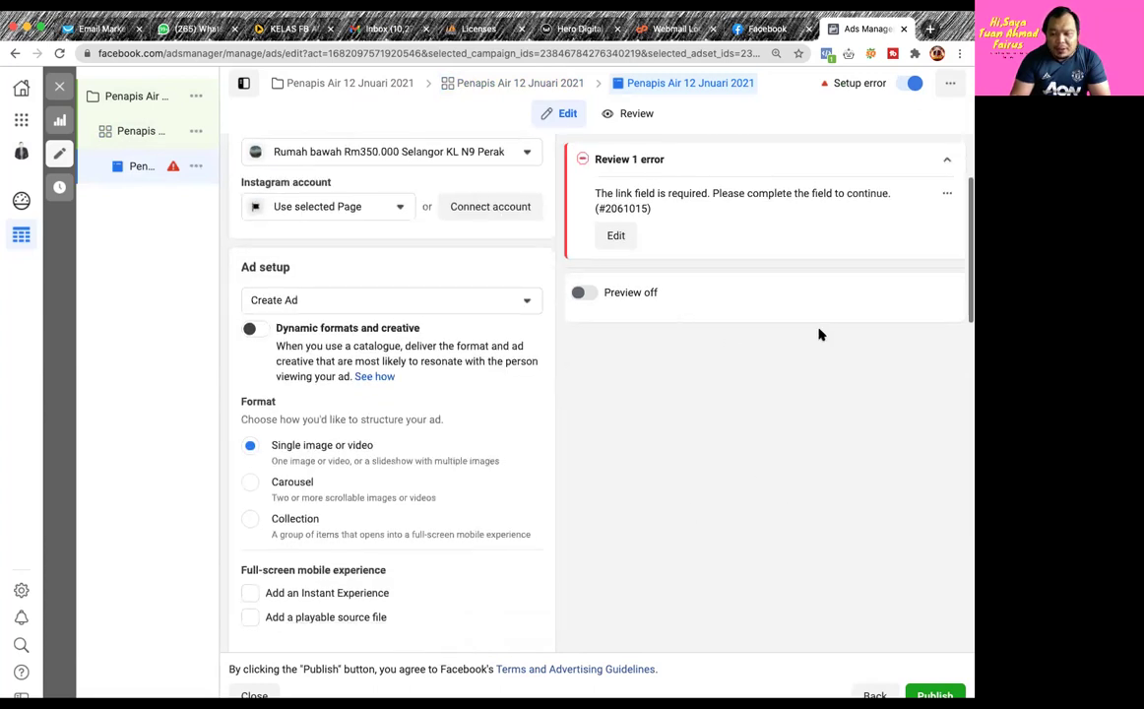
pyautogui.scroll(3, 435, 379)
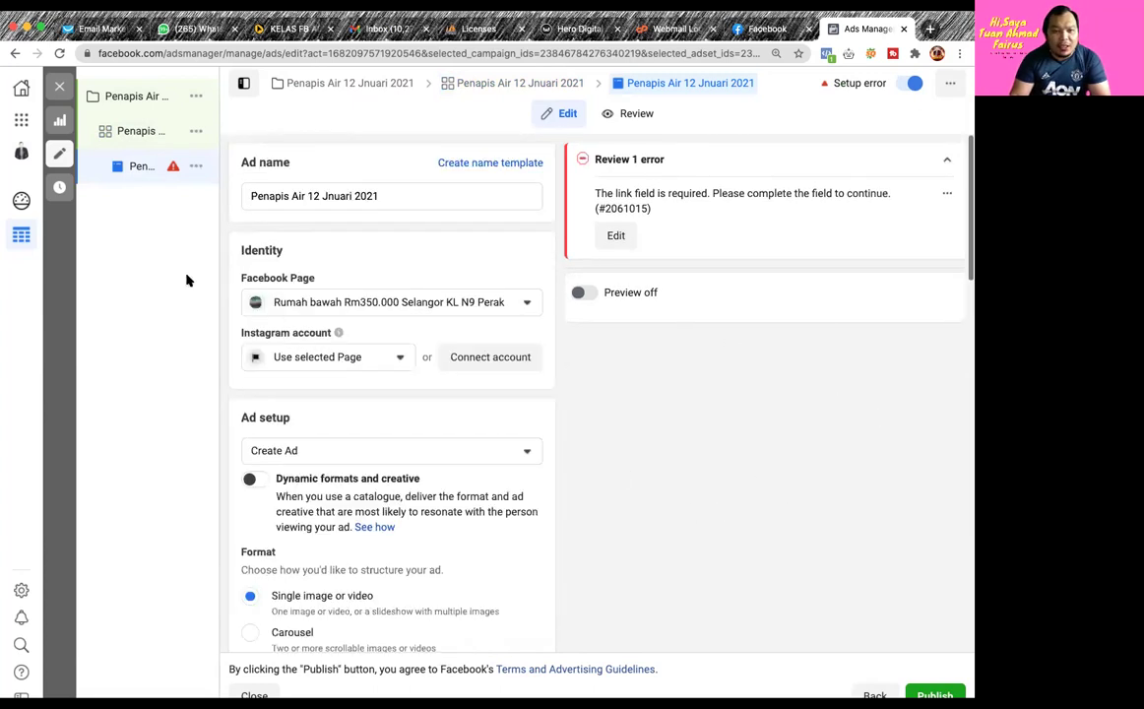
pyautogui.click(142, 98)
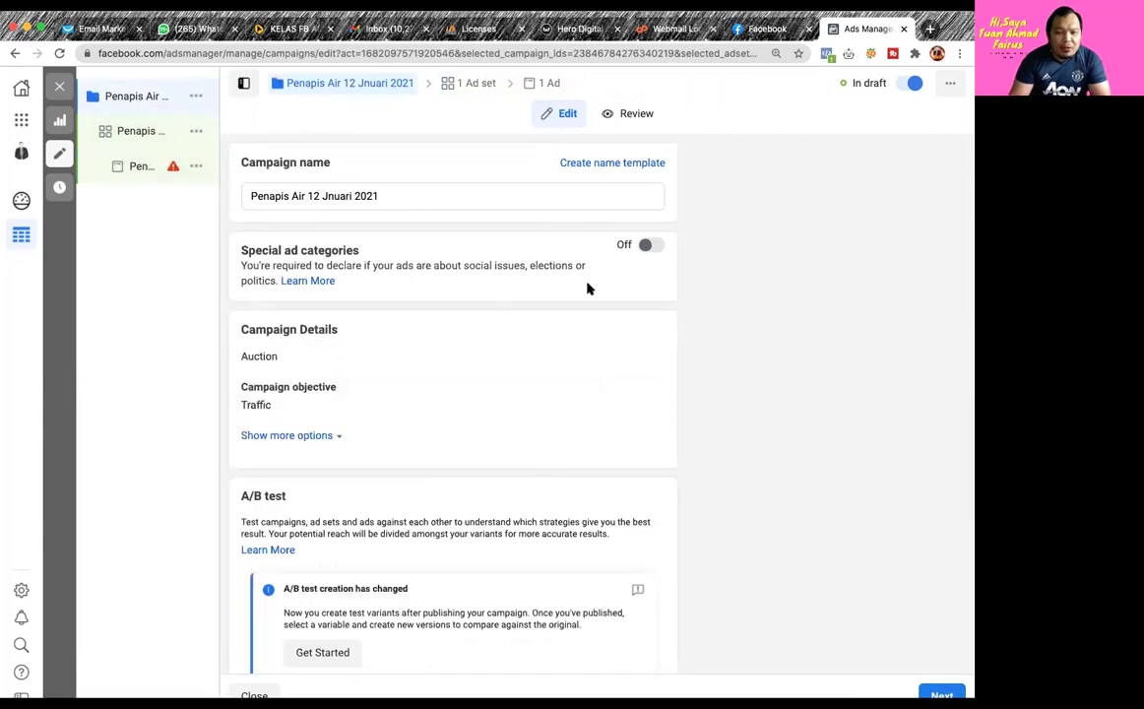
# Review the campaign details, A/B test and campaign budget optimisation settings at campaign level
pyautogui.scroll(-3, 507, 376)
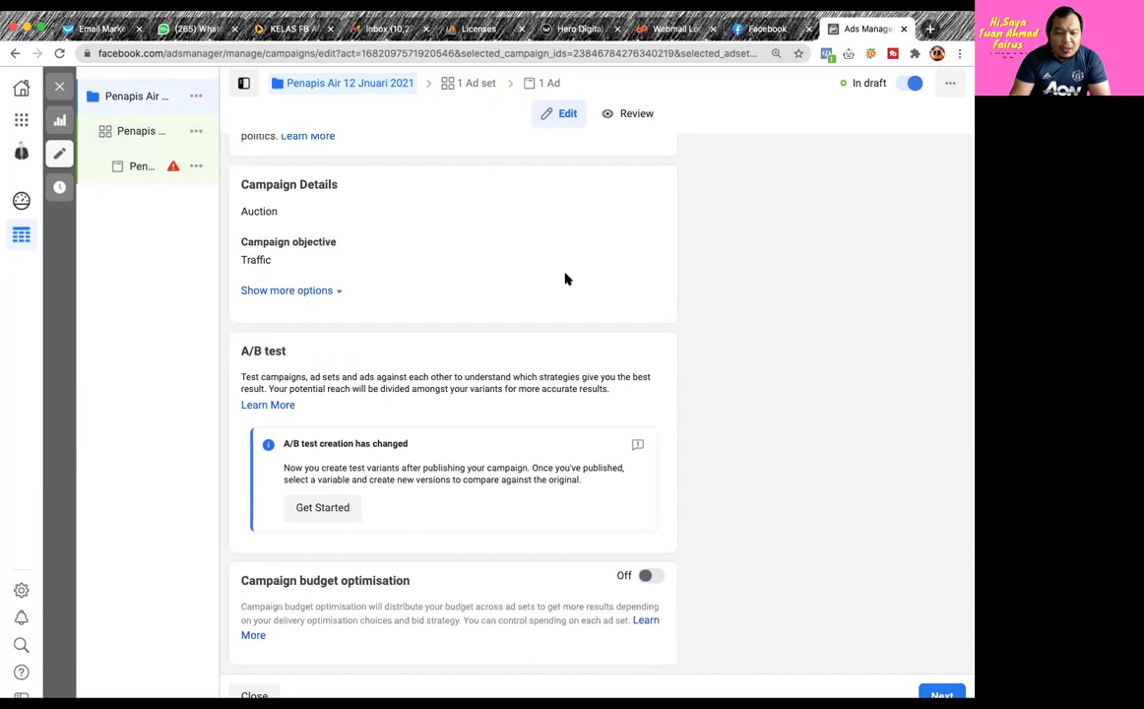
pyautogui.scroll(3, 566, 279)
pyautogui.scroll(-3, 564, 278)
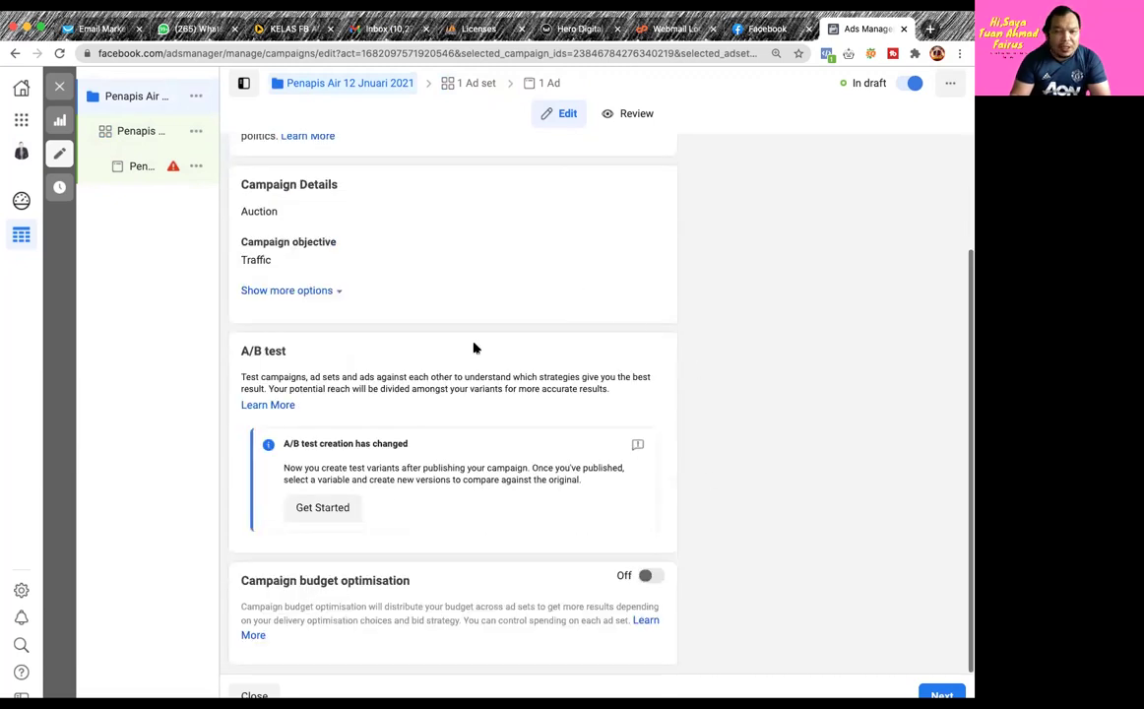
pyautogui.scroll(3, 478, 353)
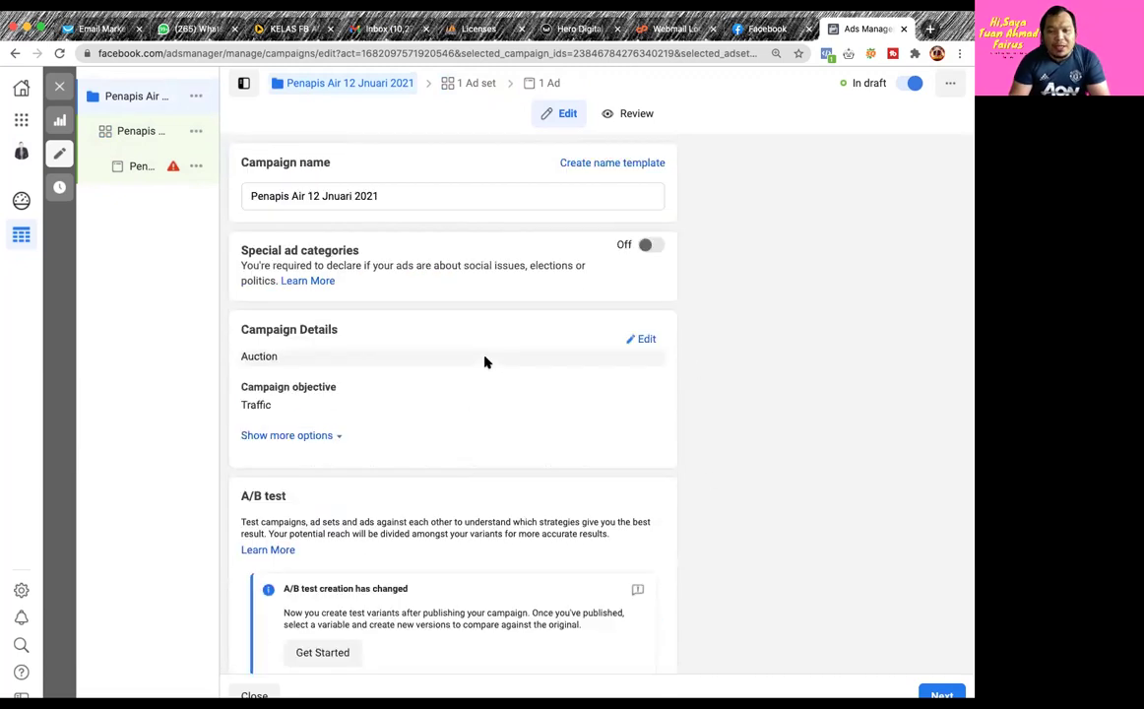
# Open the ad set's budget and schedule settings and view the available budget types
pyautogui.click(113, 136)
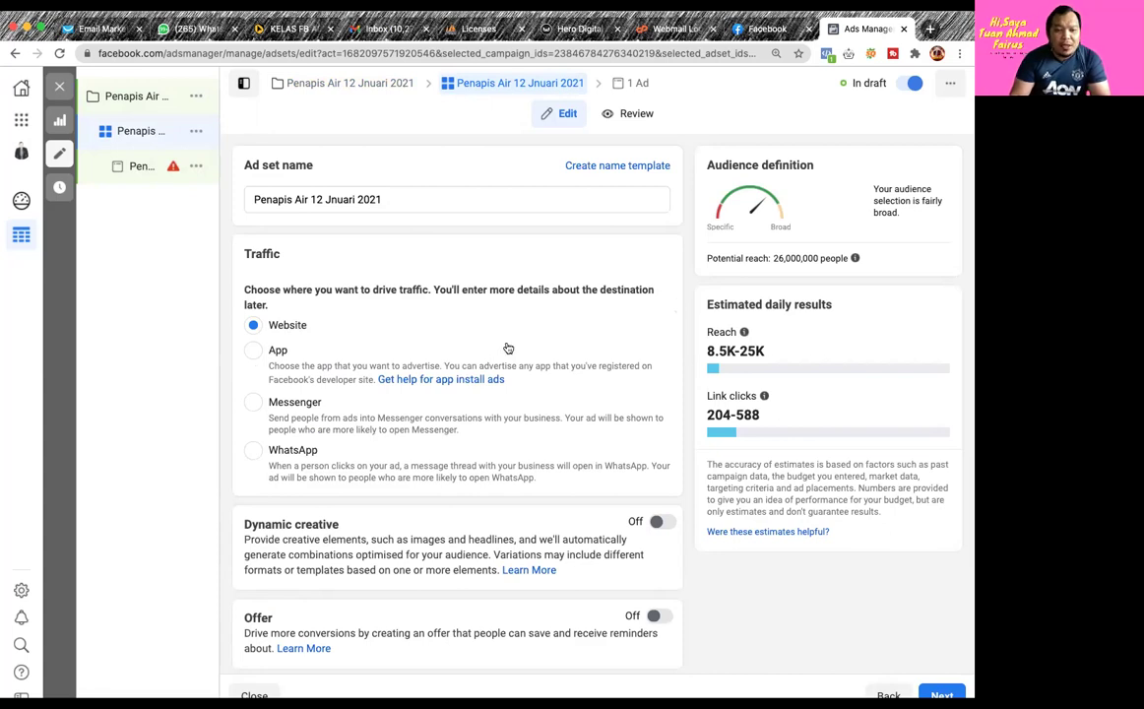
pyautogui.scroll(-3, 559, 353)
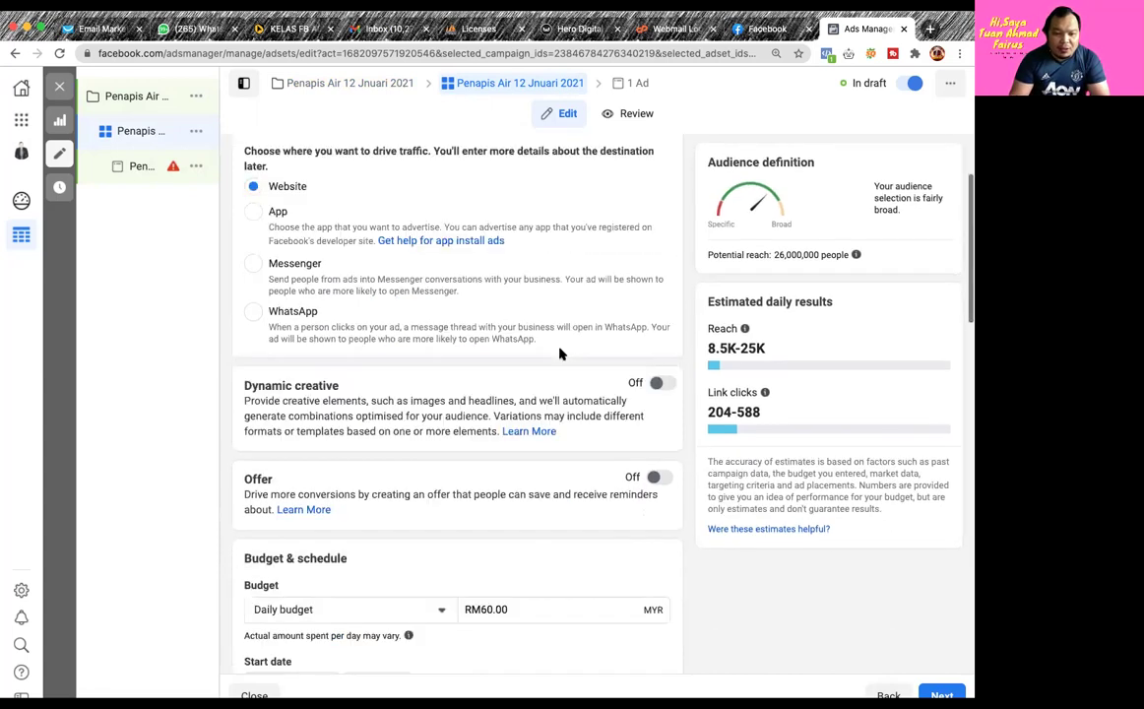
pyautogui.scroll(-6, 560, 354)
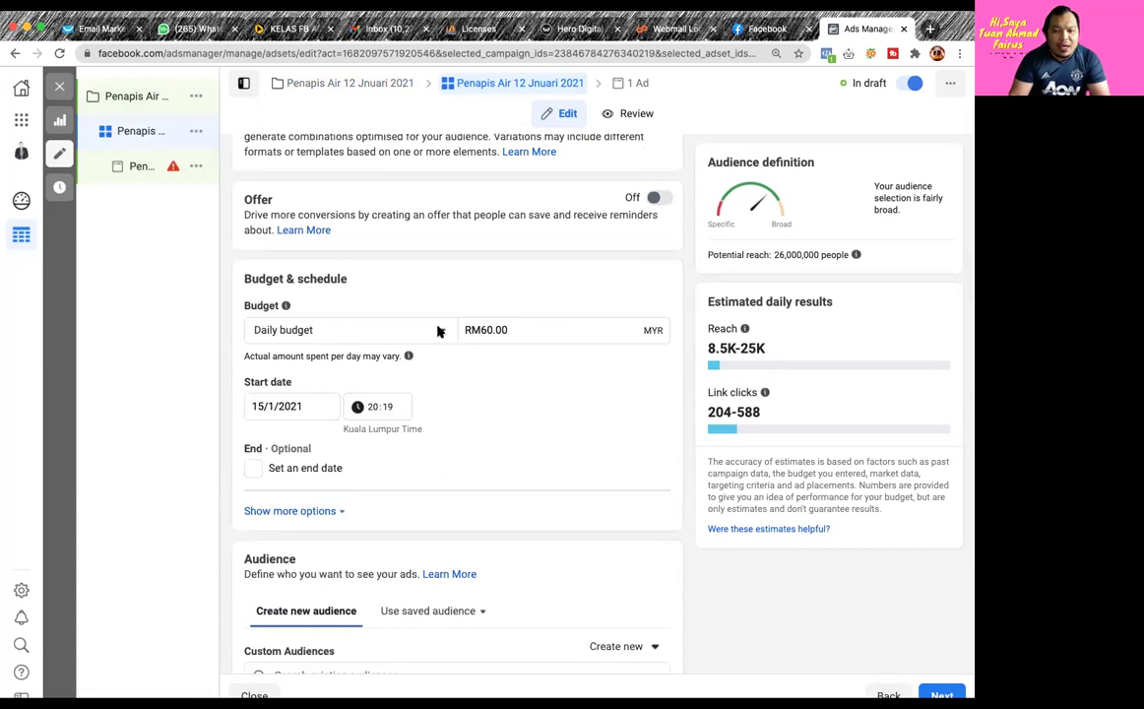
pyautogui.click(438, 331)
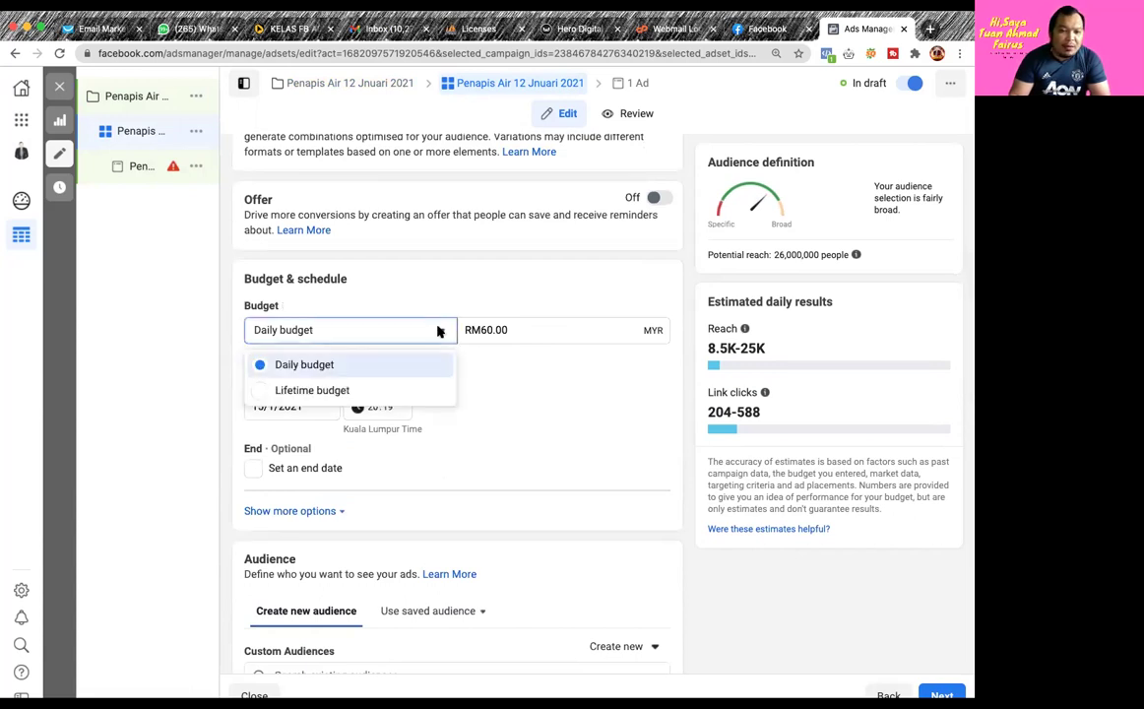
pyautogui.click(557, 398)
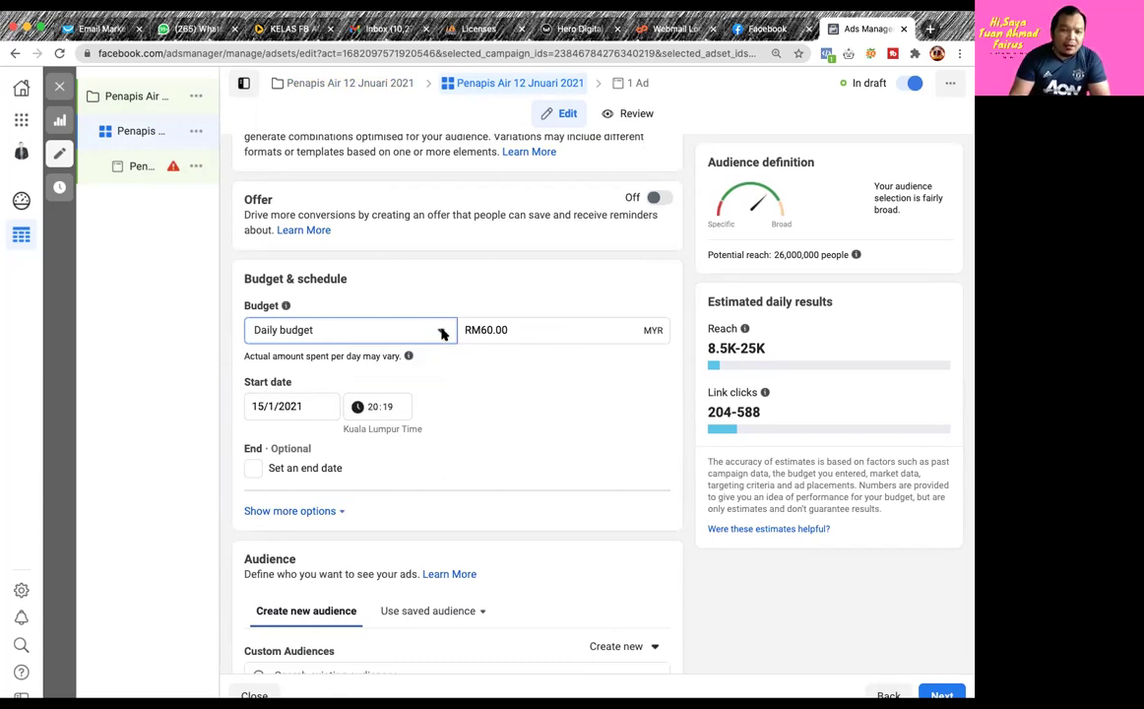
# Switch the ad set's budget type to lifetime budget and back to daily budget
pyautogui.click(442, 335)
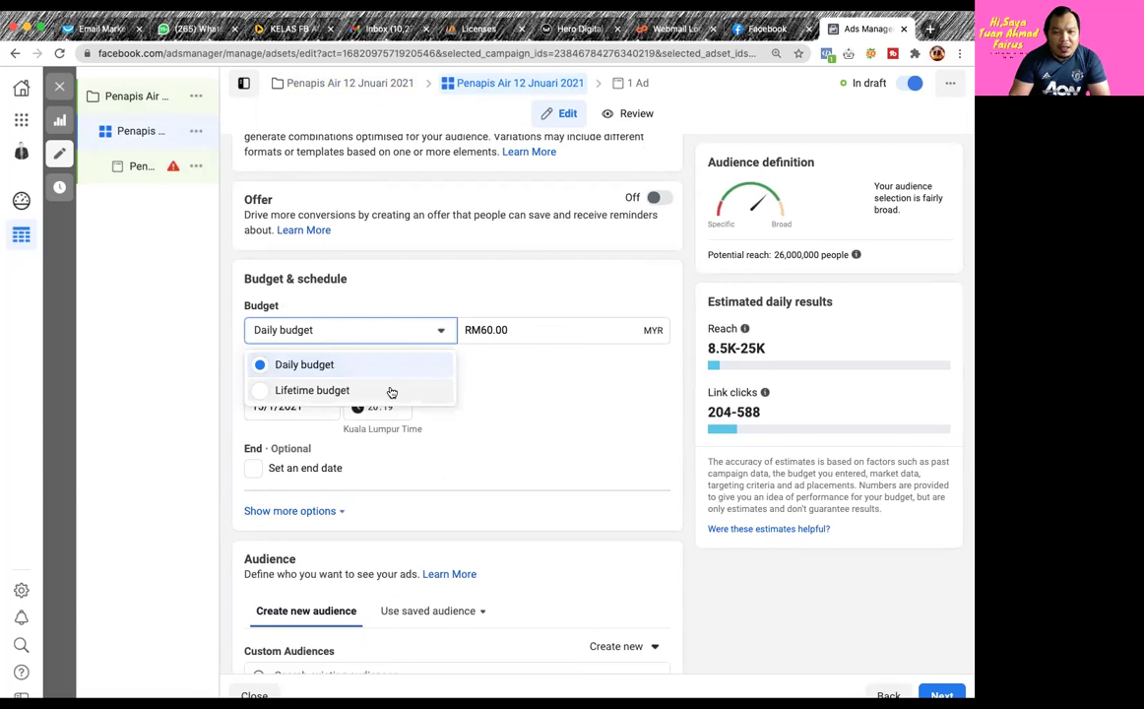
pyautogui.click(391, 392)
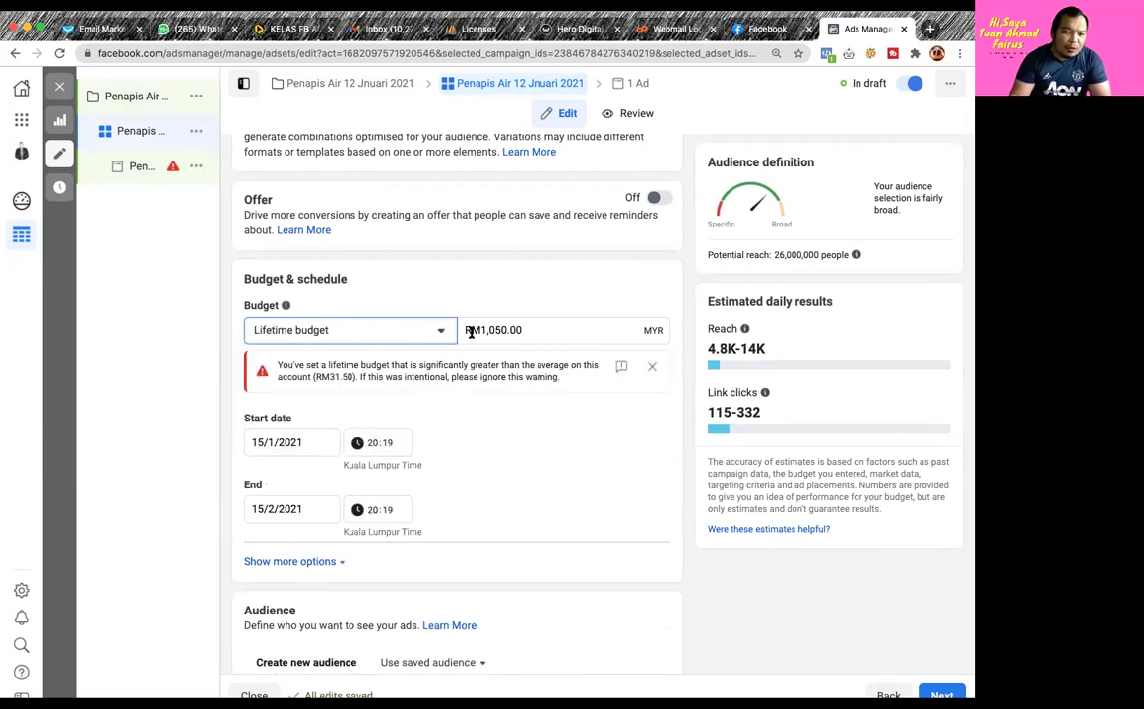
pyautogui.click(438, 333)
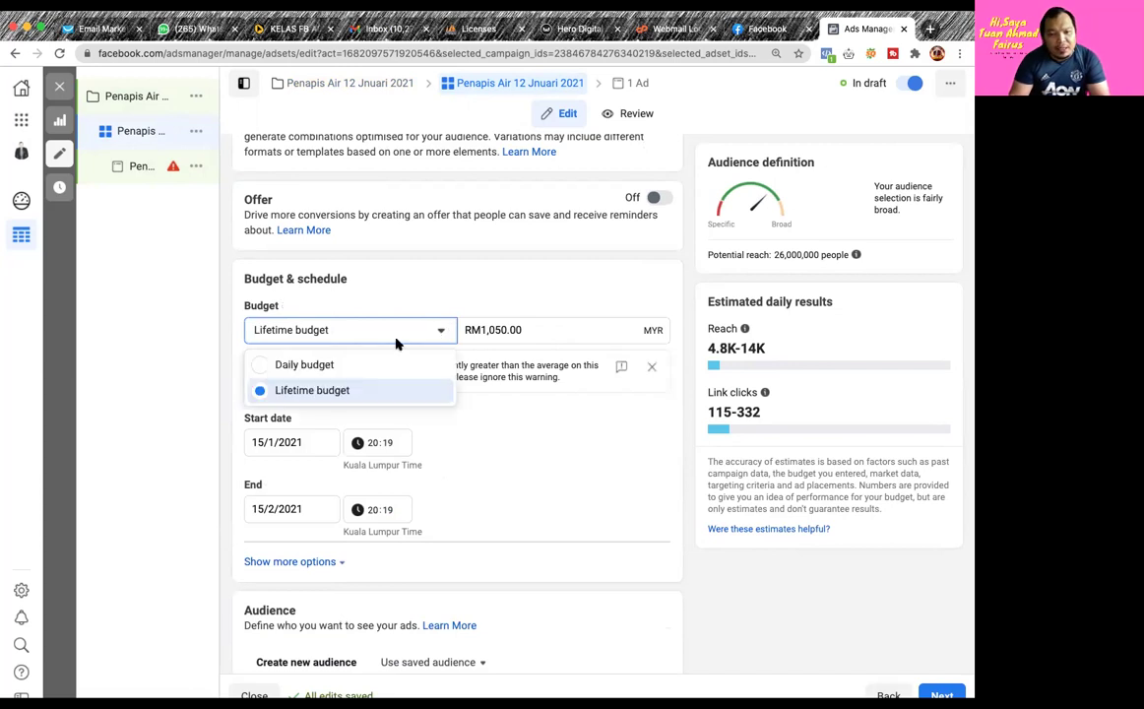
pyautogui.click(358, 365)
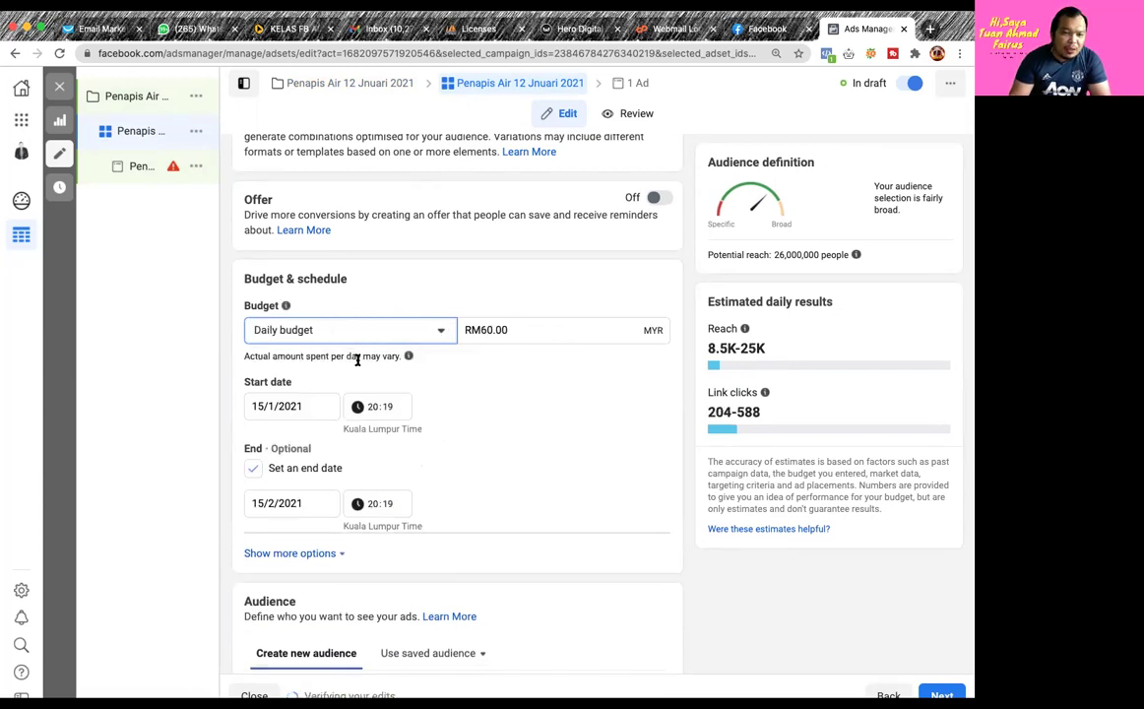
# Set the ad set's daily budget to RM20.00 and read the explanation of how actual daily spending varies
pyautogui.moveTo(513, 327); pyautogui.dragTo(428, 330)
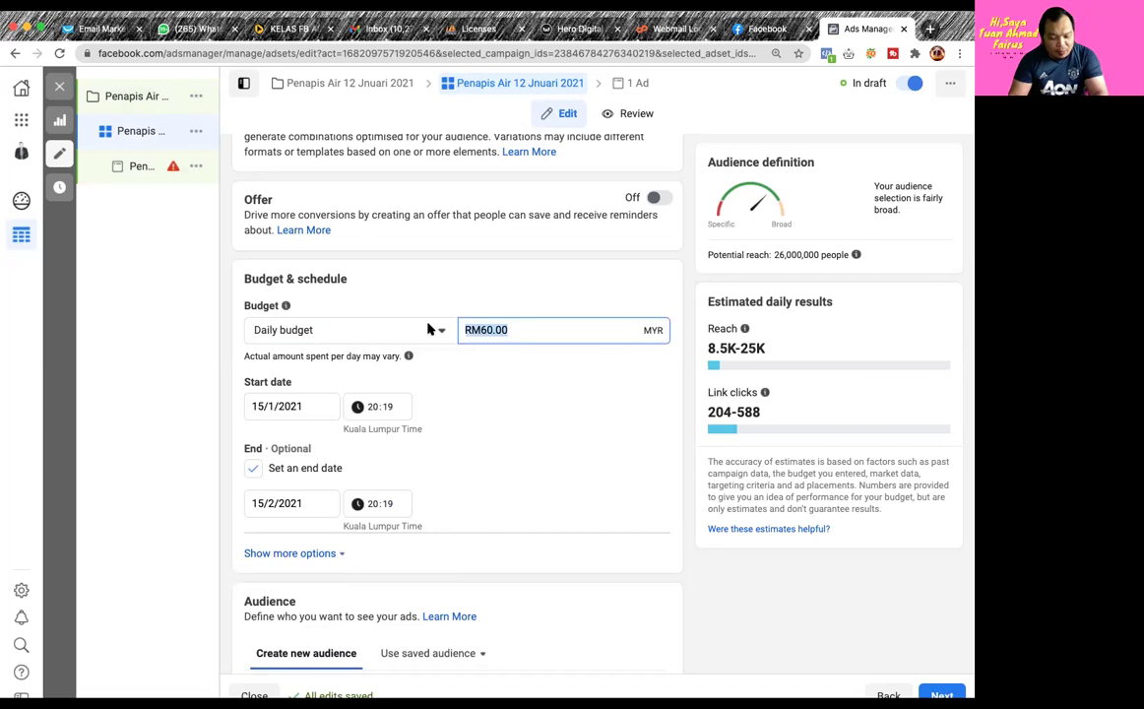
pyautogui.write('20')
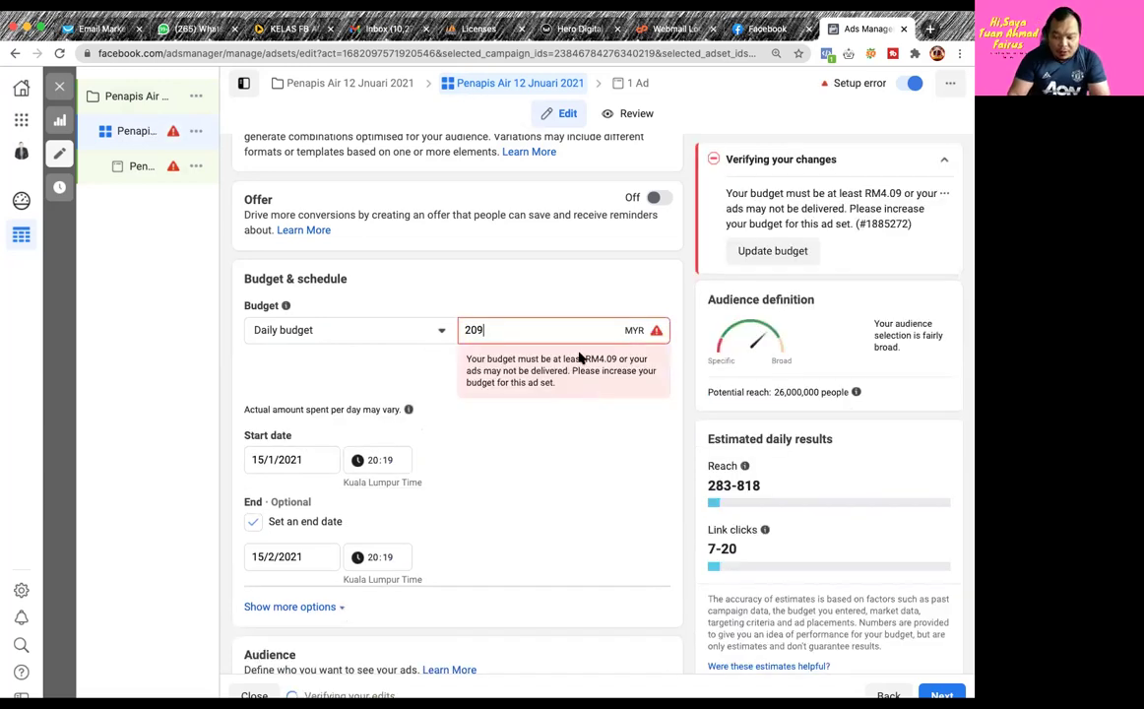
pyautogui.click(526, 420)
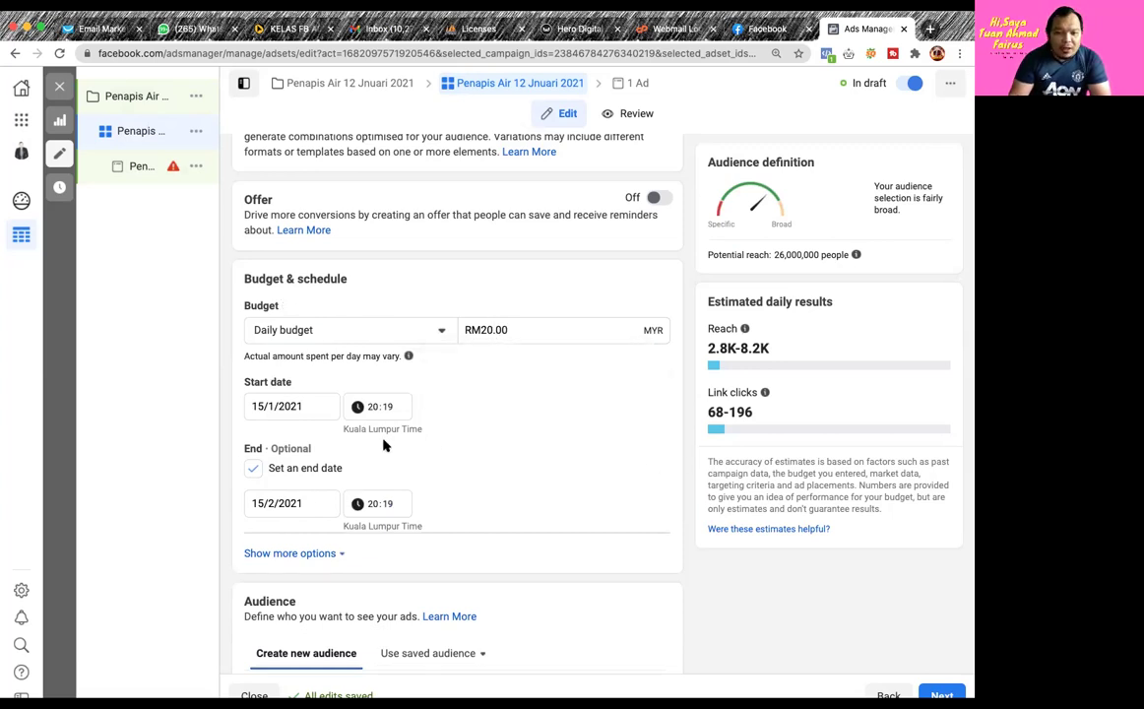
pyautogui.moveTo(408, 358)
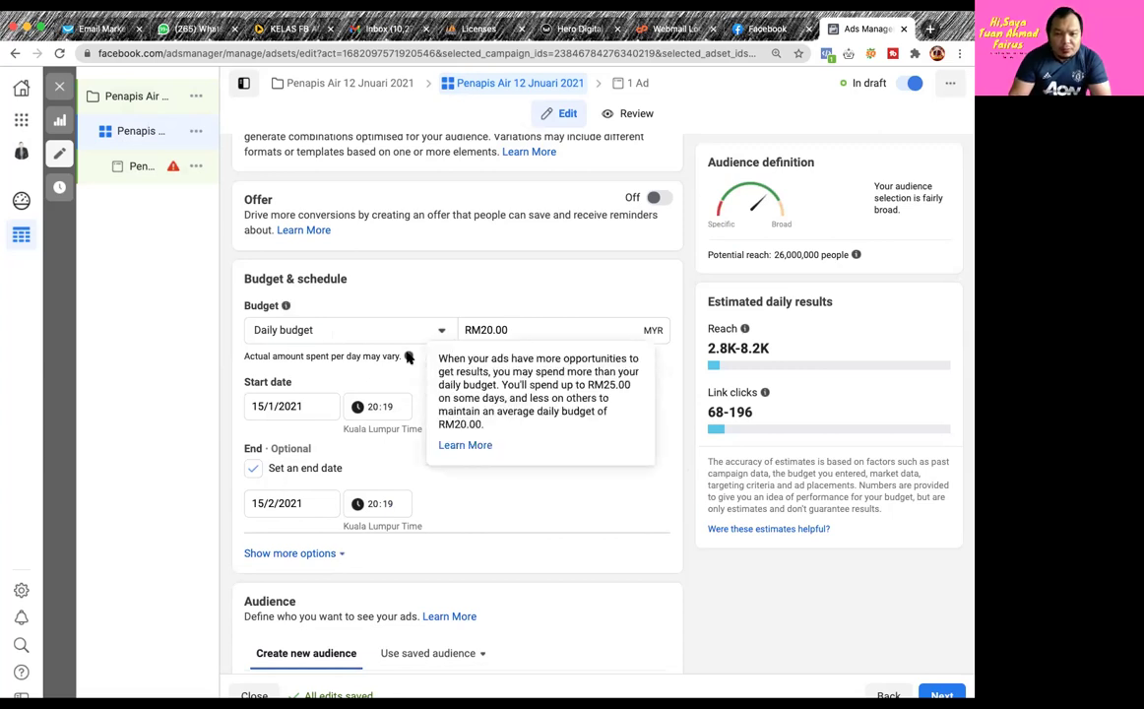
# Set the audience age range to 27 to 40
pyautogui.scroll(-3, 514, 482)
pyautogui.scroll(-3, 514, 487)
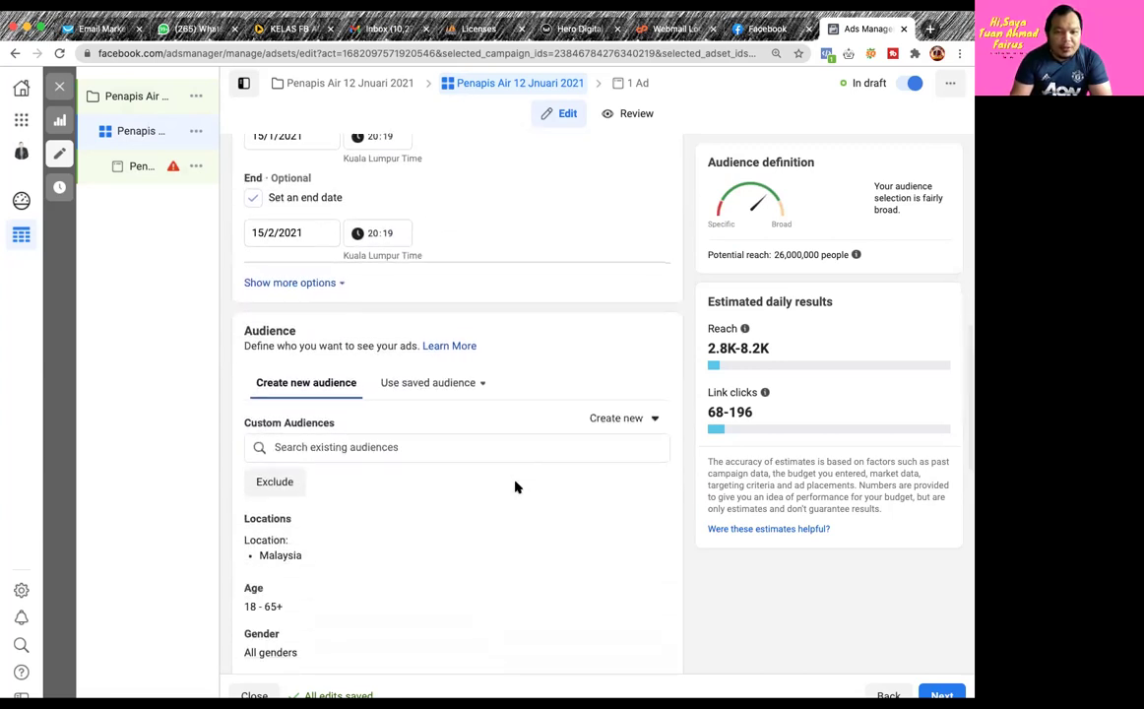
pyautogui.scroll(-4, 514, 487)
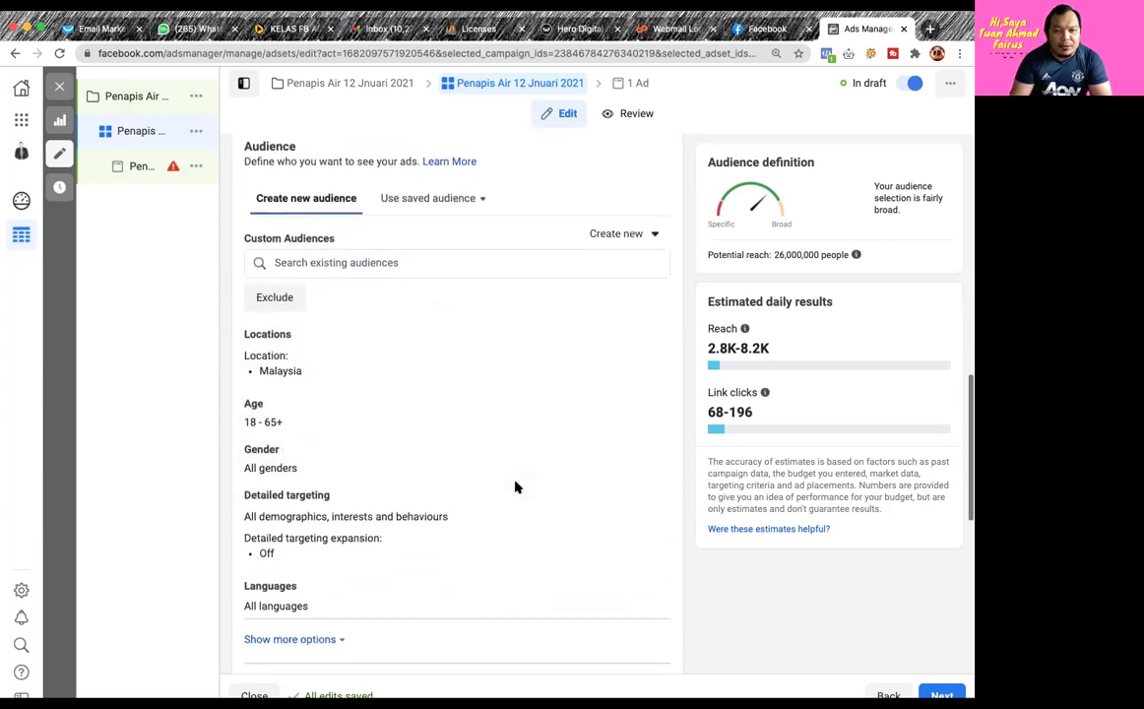
pyautogui.scroll(1, 514, 487)
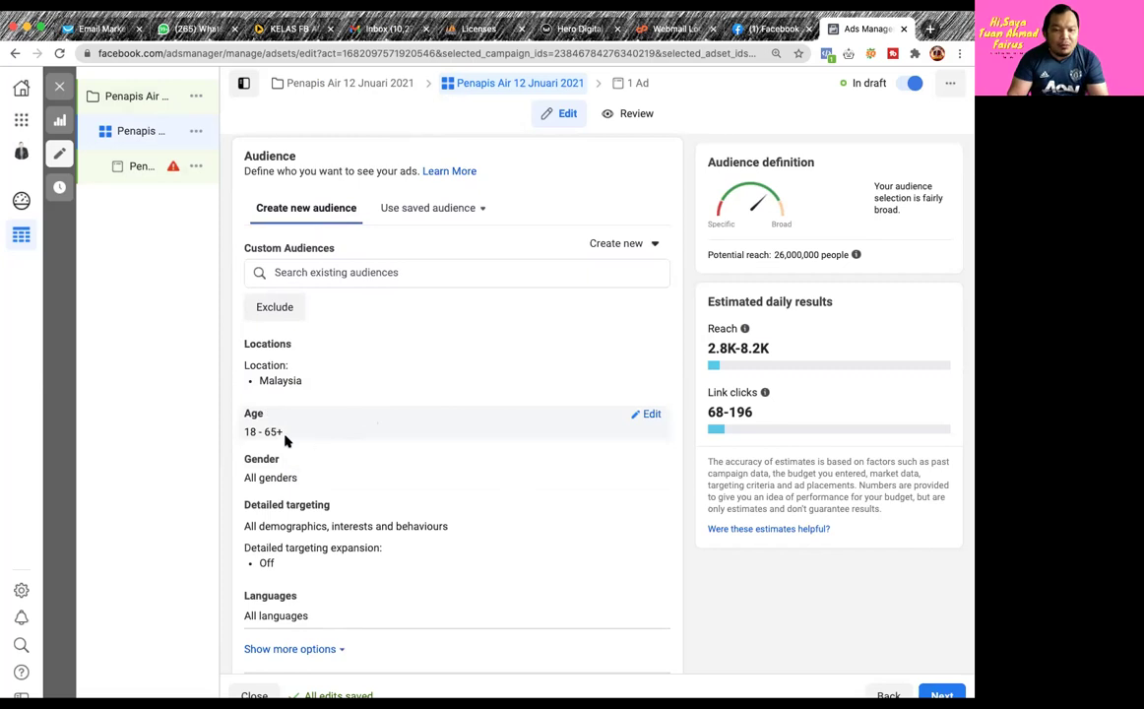
pyautogui.click(649, 415)
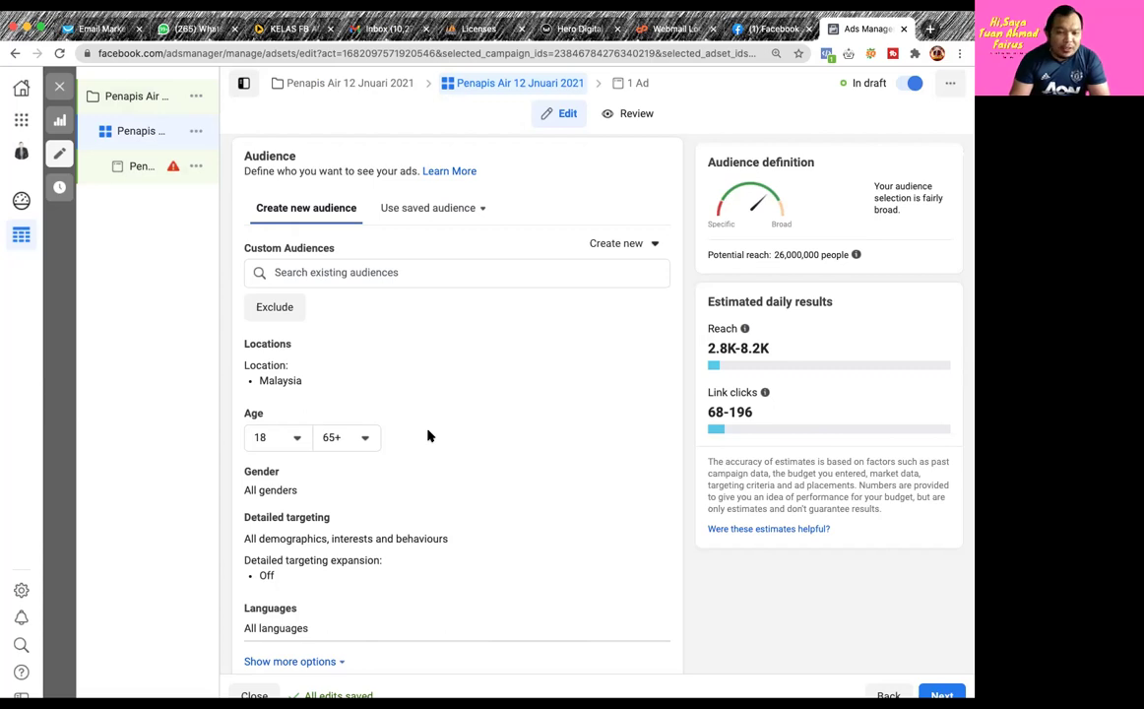
pyautogui.click(298, 439)
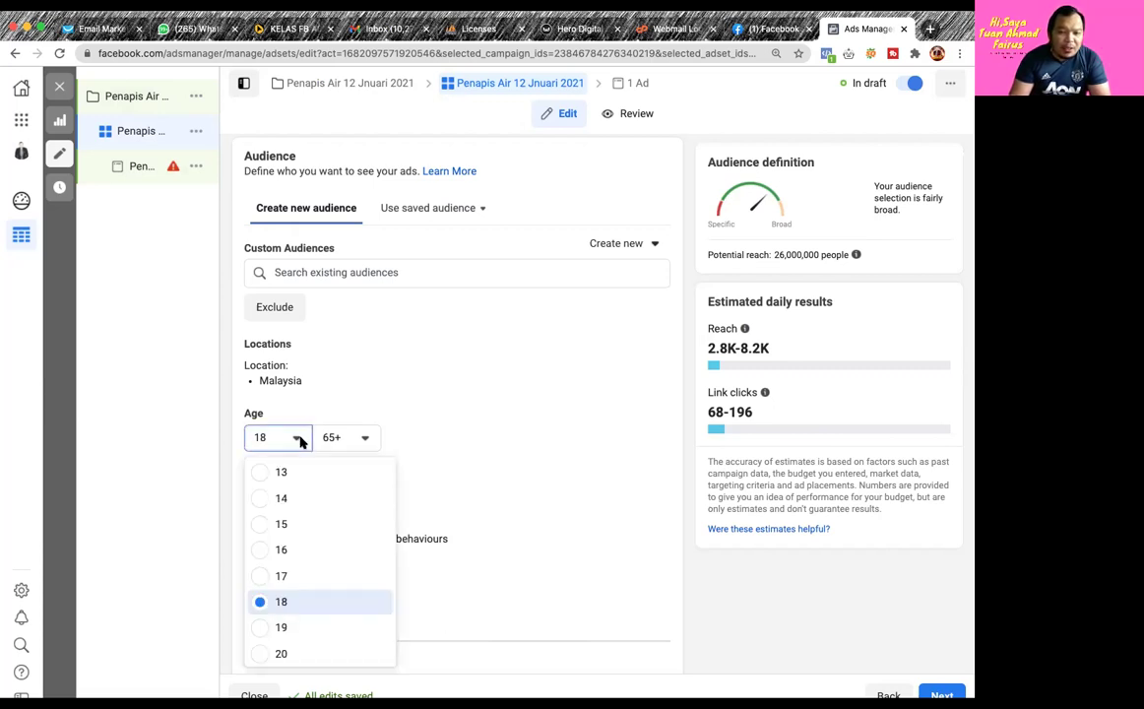
pyautogui.scroll(-4, 299, 560)
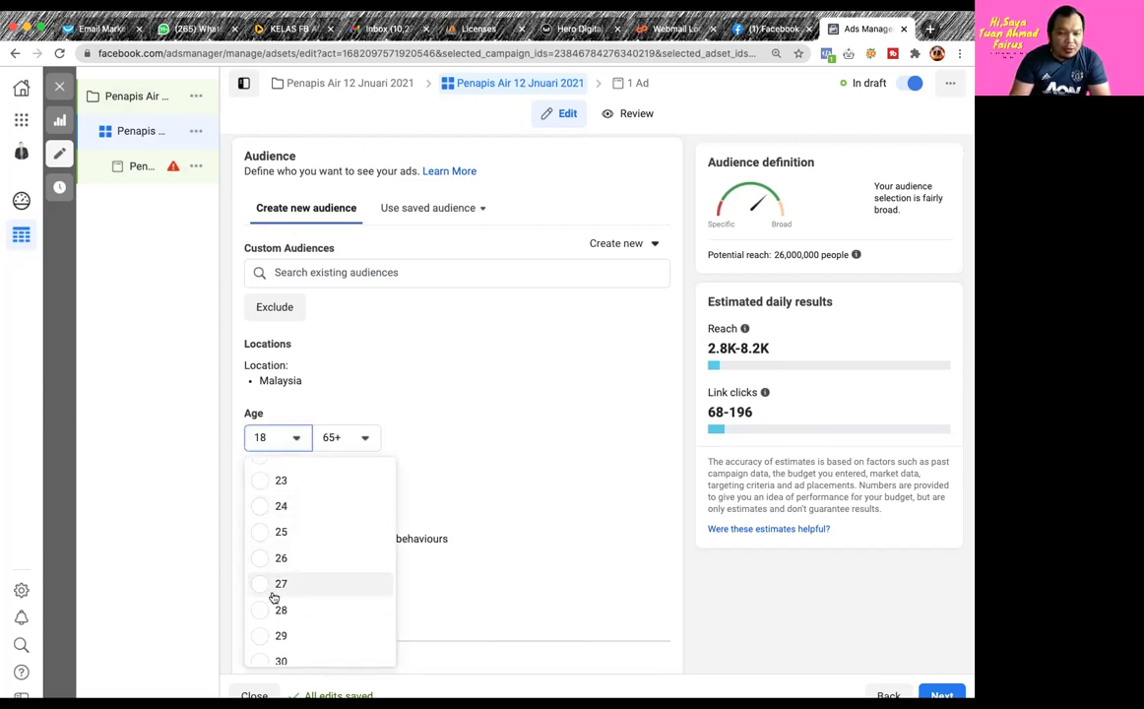
pyautogui.click(260, 586)
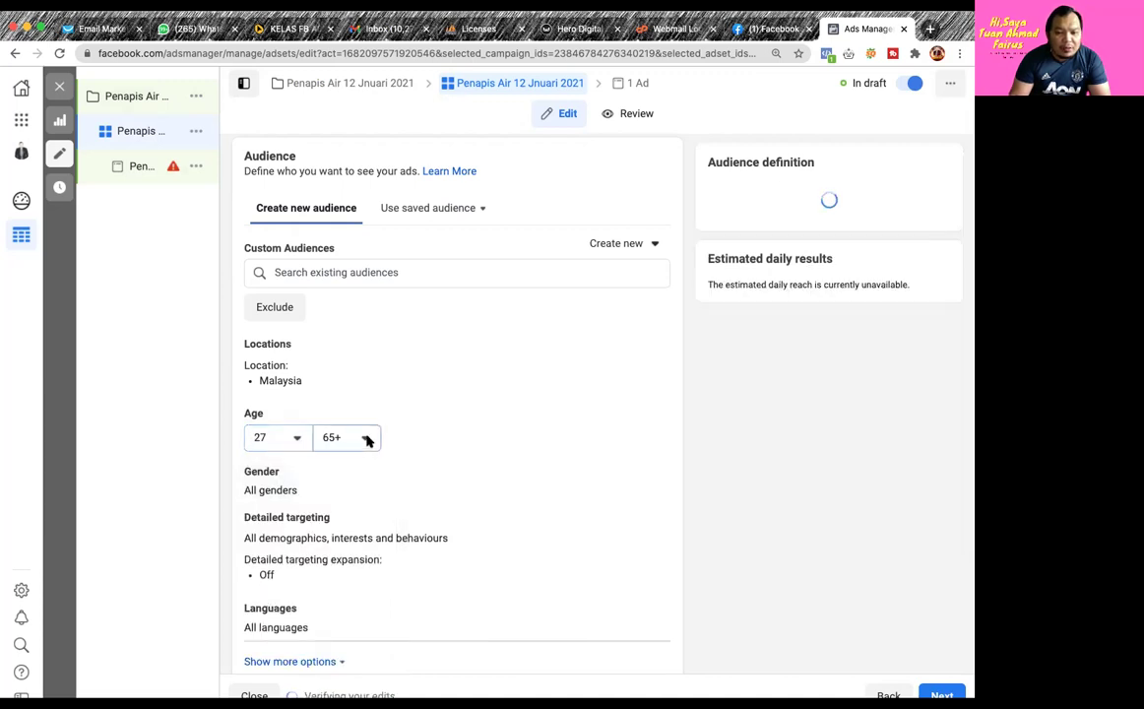
pyautogui.click(366, 441)
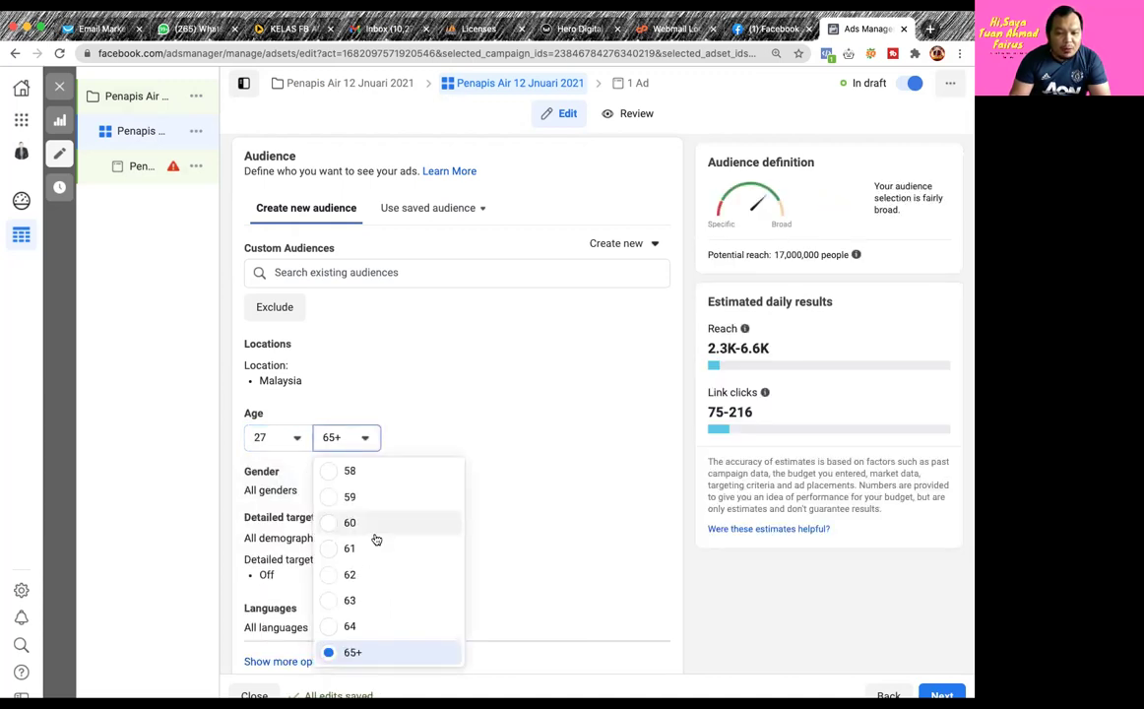
pyautogui.scroll(6, 376, 539)
pyautogui.scroll(2, 376, 540)
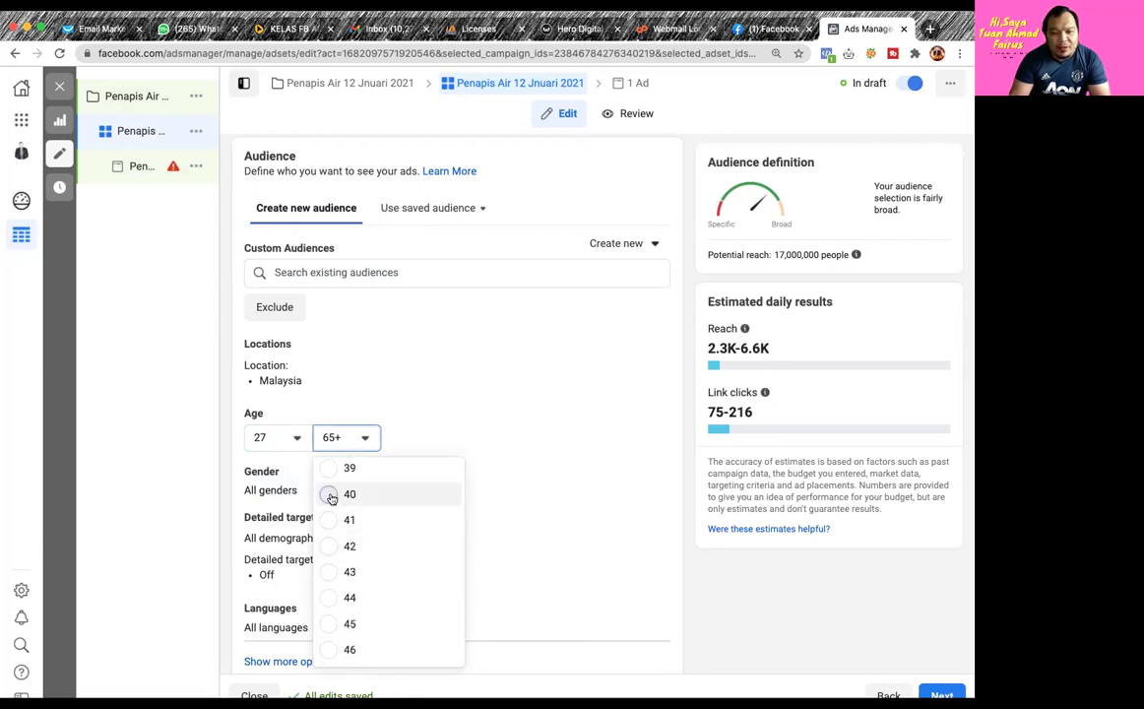
pyautogui.click(331, 495)
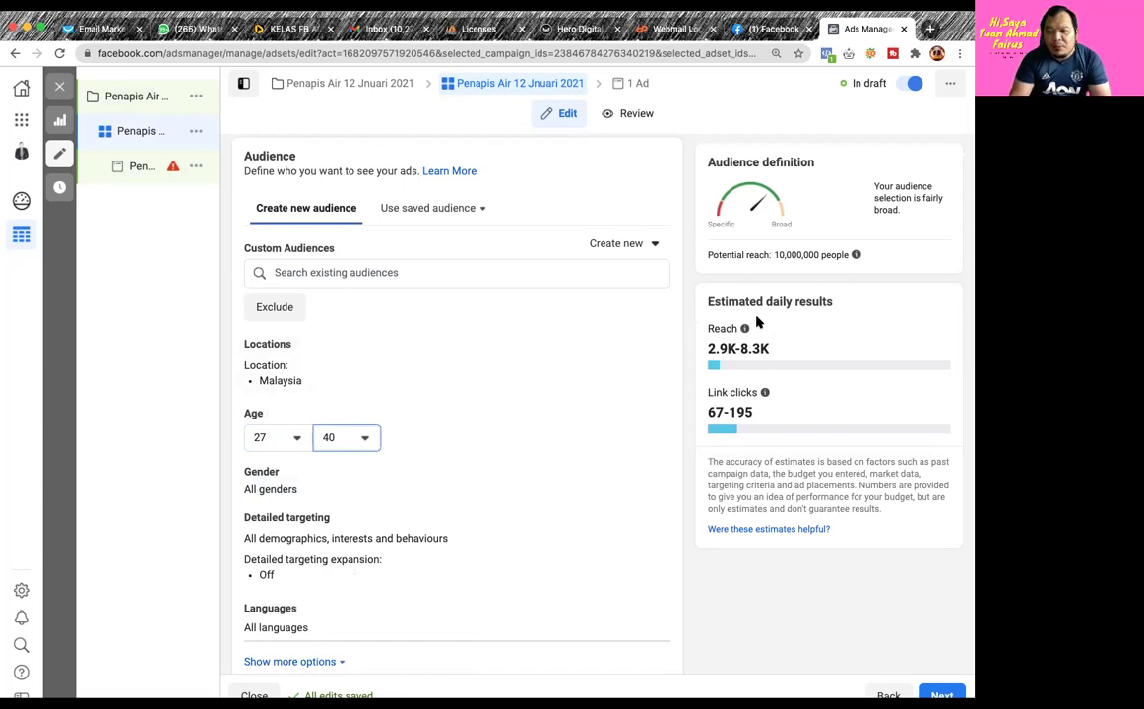
# Change the audience location from Malaysia to Shah Alam, Selangor
pyautogui.moveTo(744, 328)
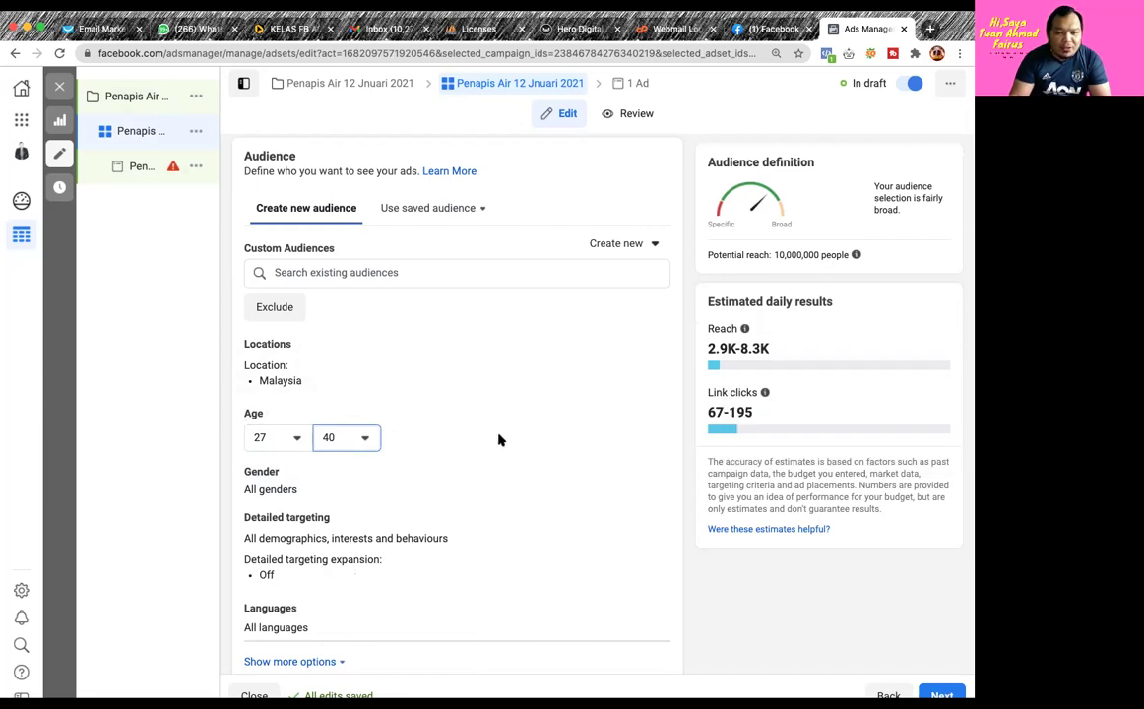
pyautogui.moveTo(585, 378)
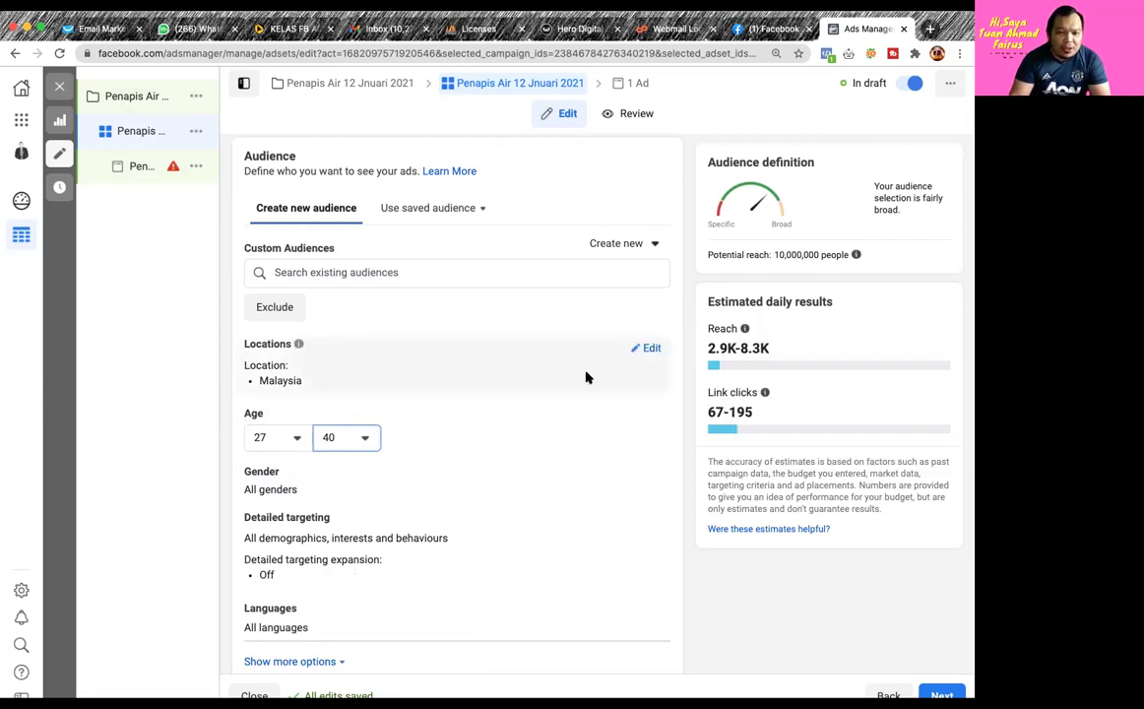
pyautogui.click(648, 350)
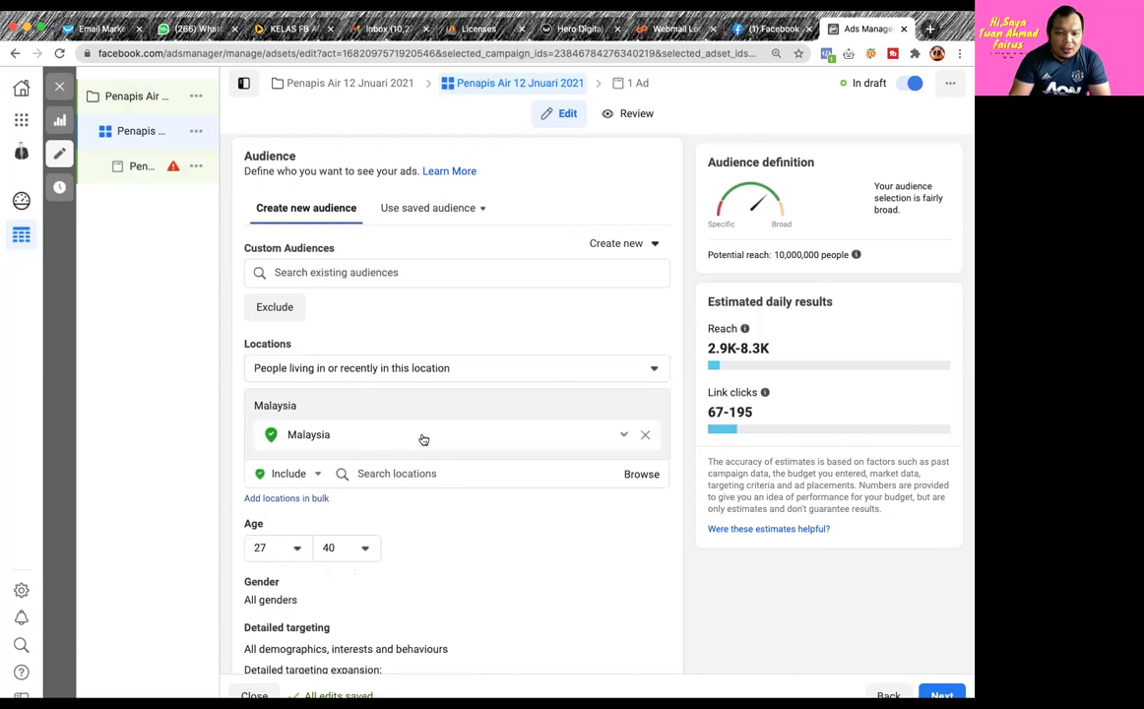
pyautogui.click(552, 440)
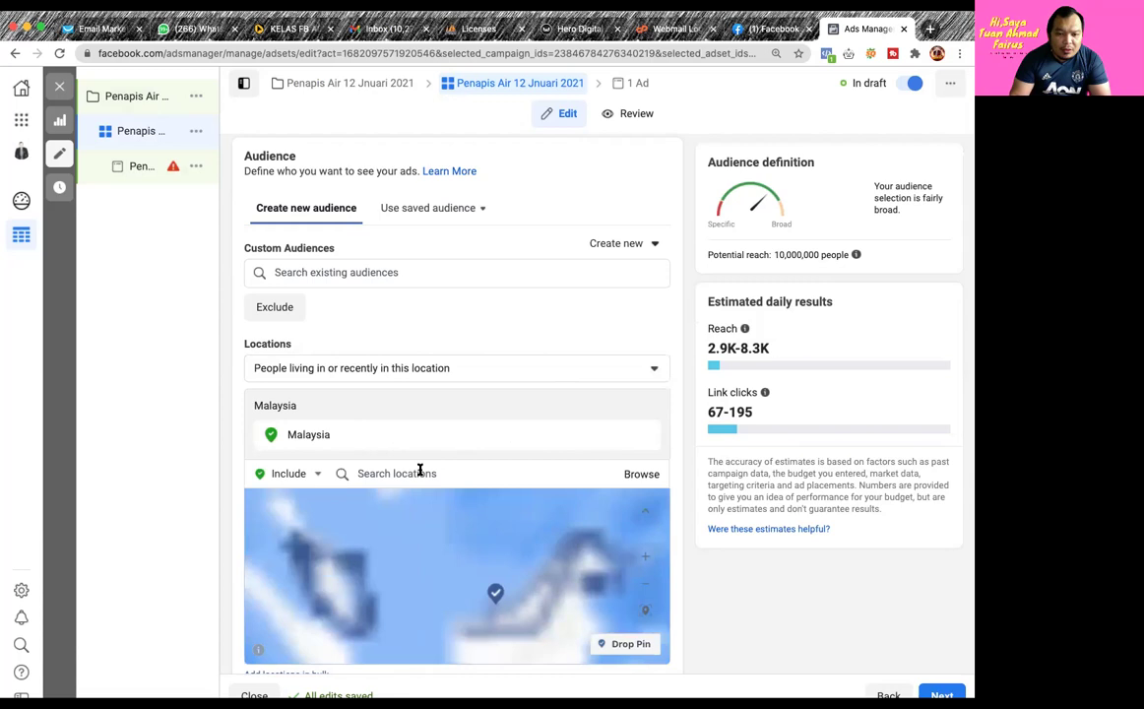
pyautogui.click(420, 473)
pyautogui.write('shah alam')
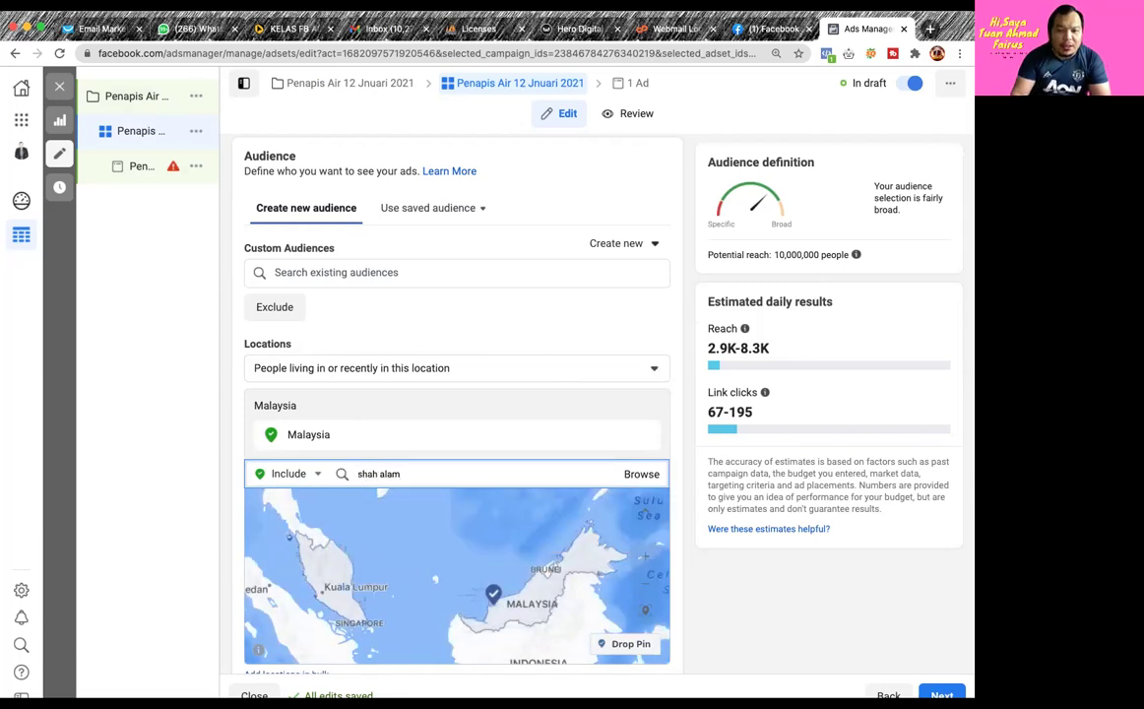
pyautogui.click(423, 505)
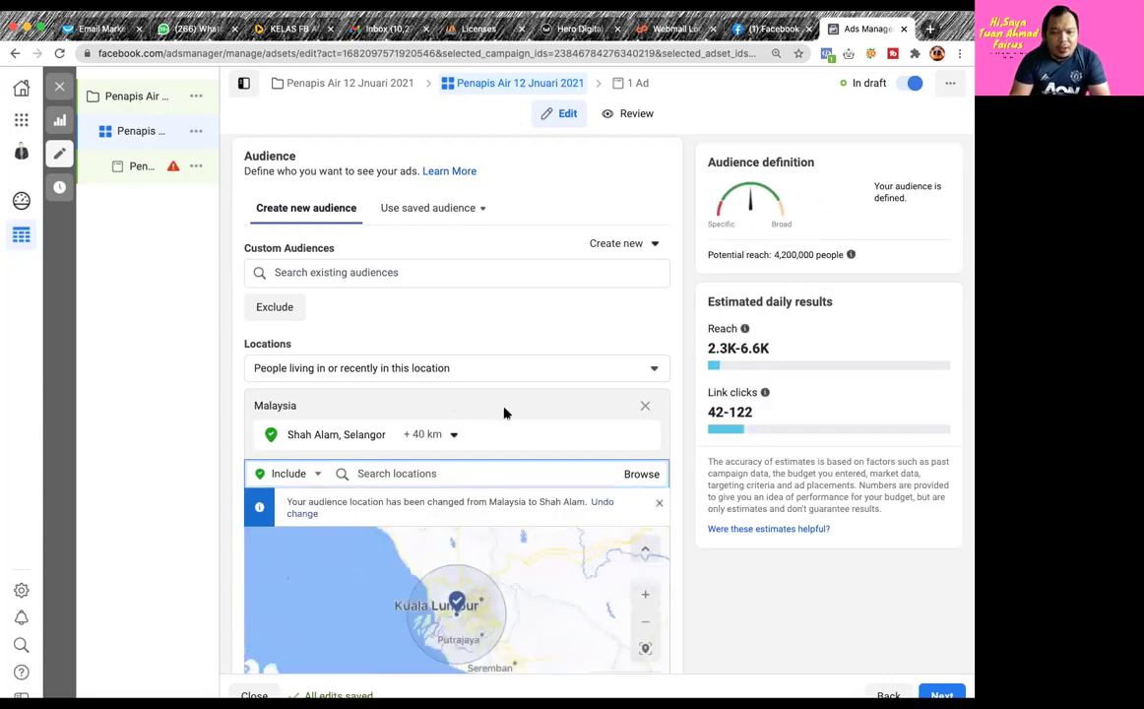
# Set the radius around Shah Alam to 28 km
pyautogui.click(455, 437)
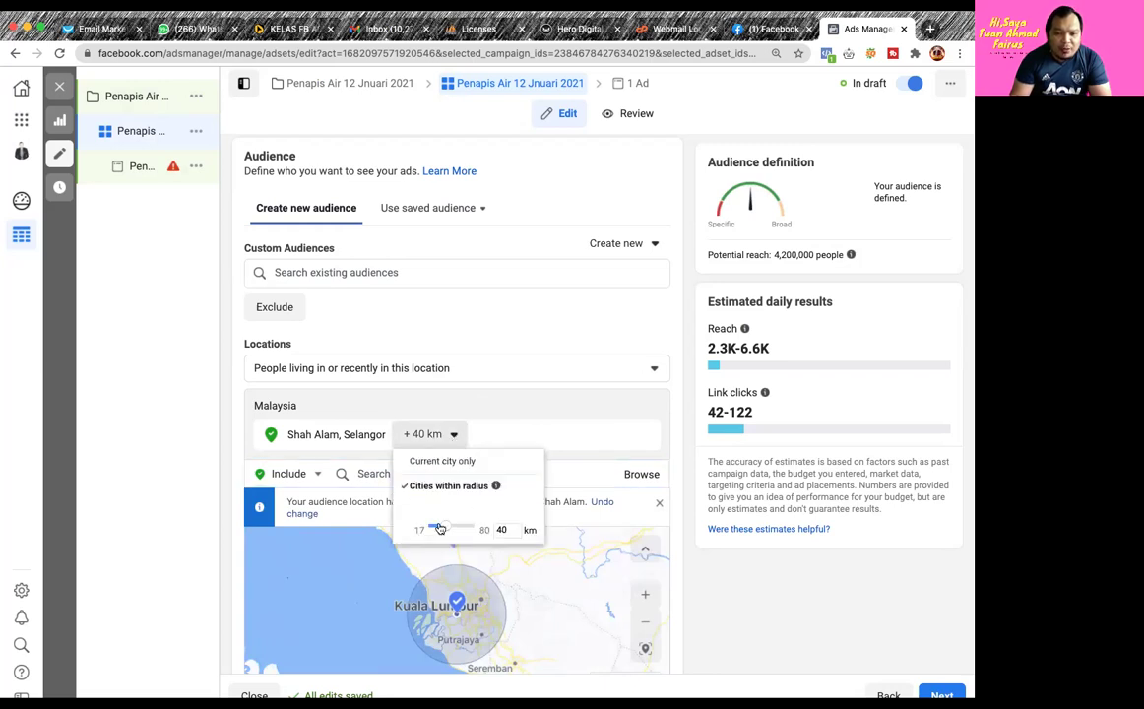
pyautogui.moveTo(446, 529); pyautogui.dragTo(437, 529)
pyautogui.click(486, 375)
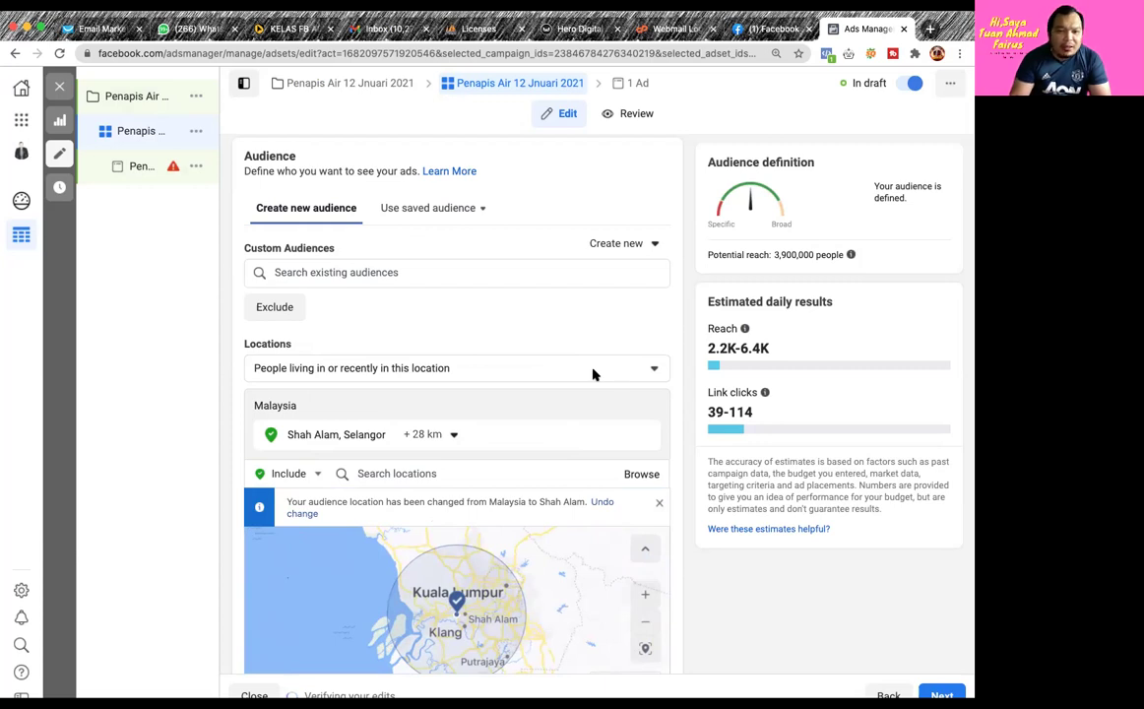
# Review the available location targeting types and examine the audience's potential reach
pyautogui.click(594, 374)
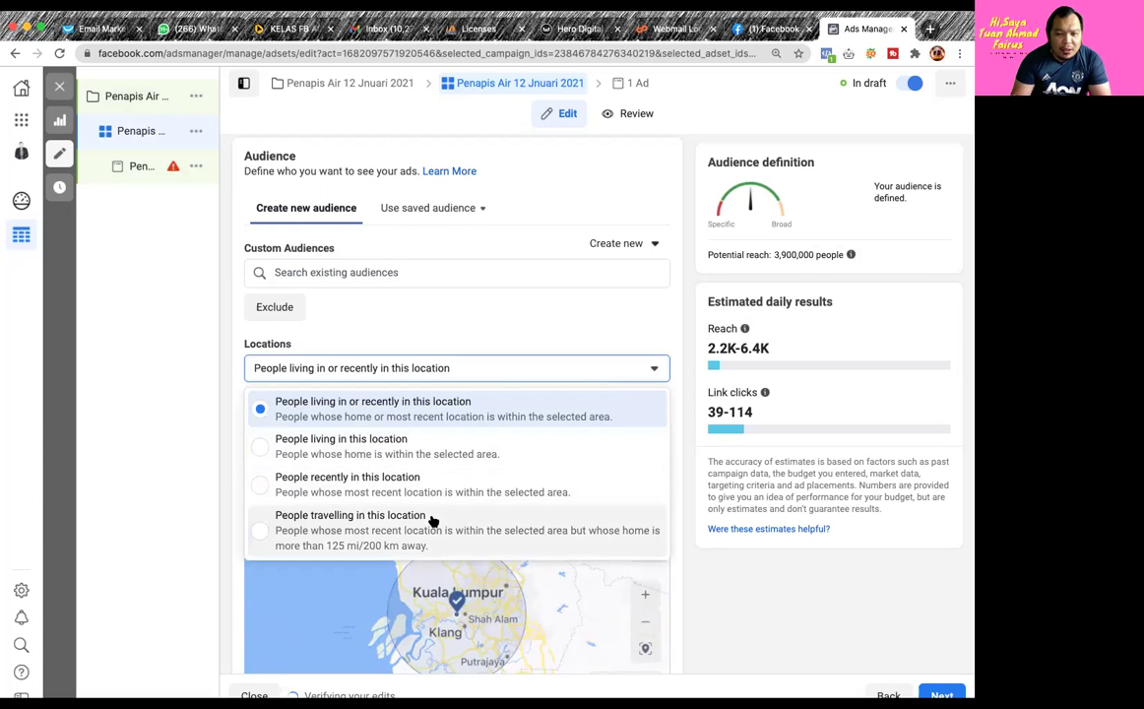
pyautogui.click(513, 328)
pyautogui.moveTo(174, 404)
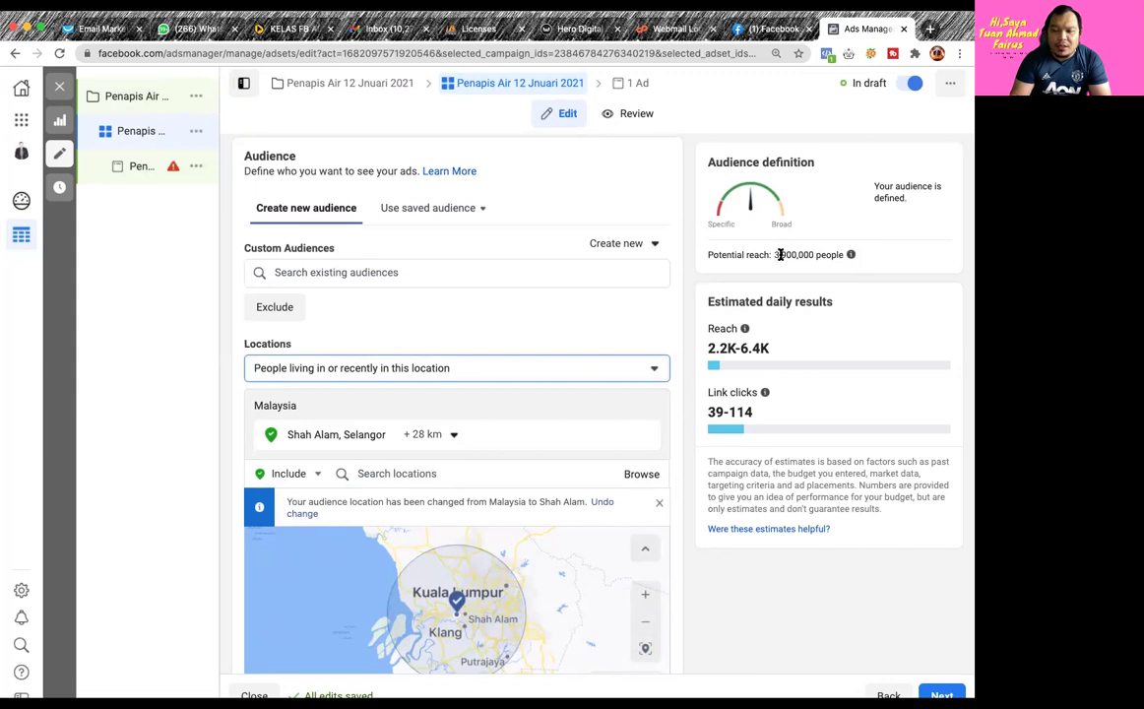
pyautogui.moveTo(851, 257)
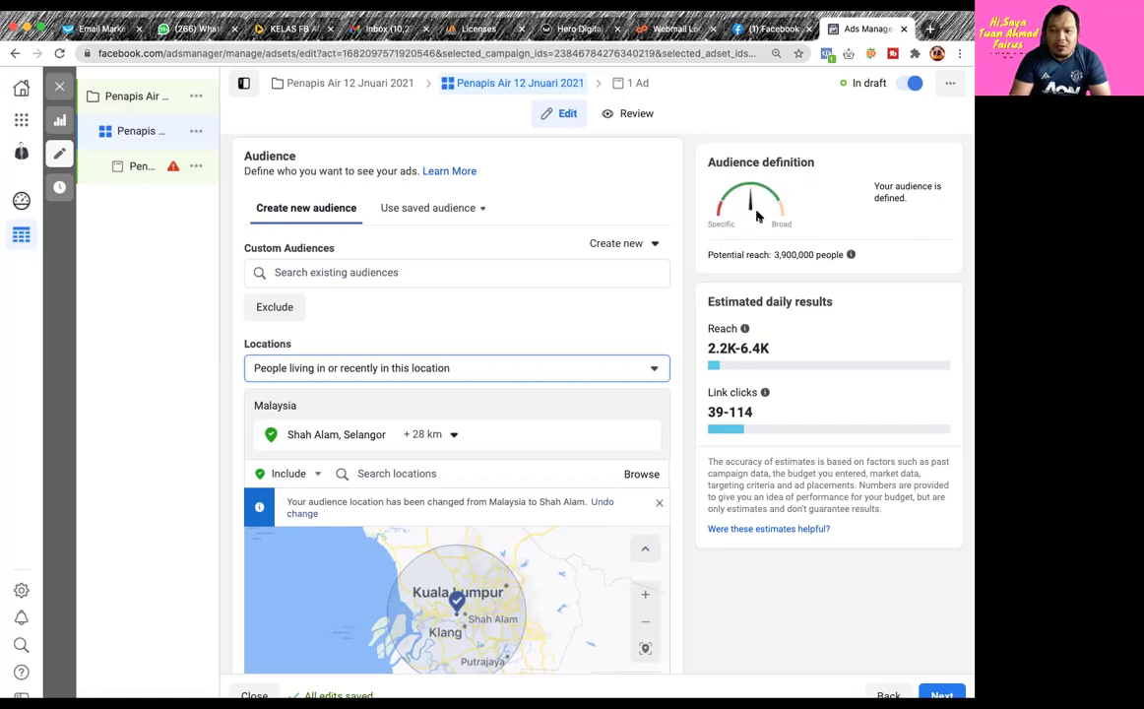
# Restrict the audience gender to Women
pyautogui.scroll(-5, 569, 270)
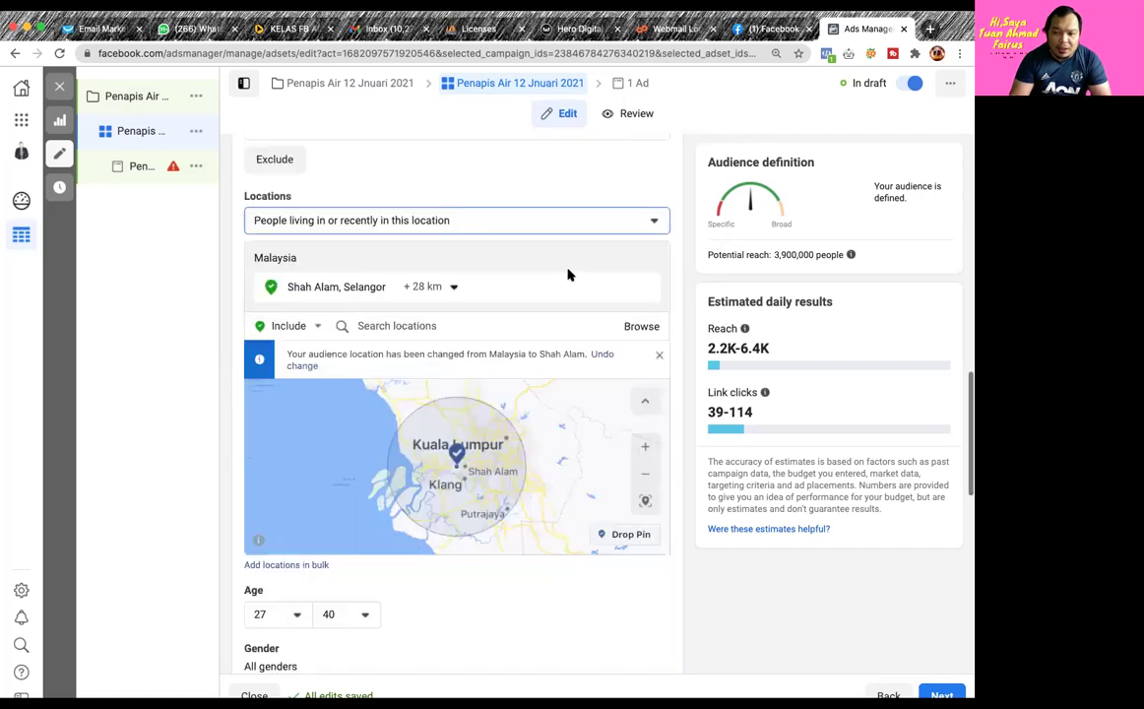
pyautogui.moveTo(366, 340)
pyautogui.click(652, 316)
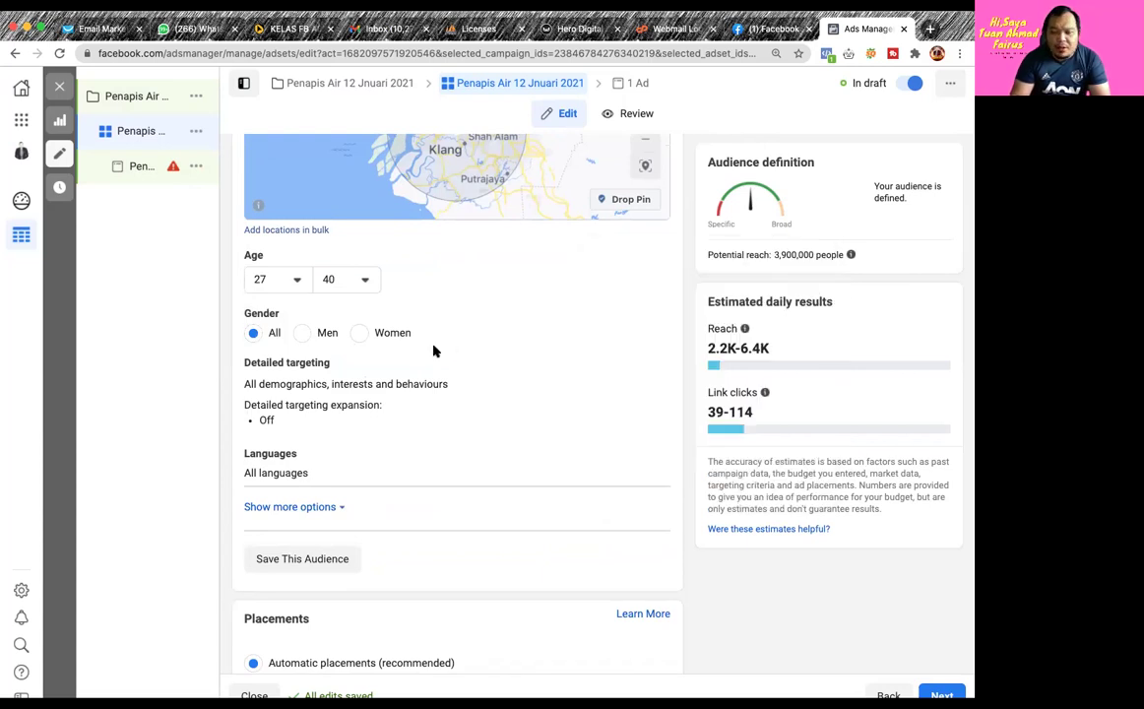
pyautogui.click(360, 335)
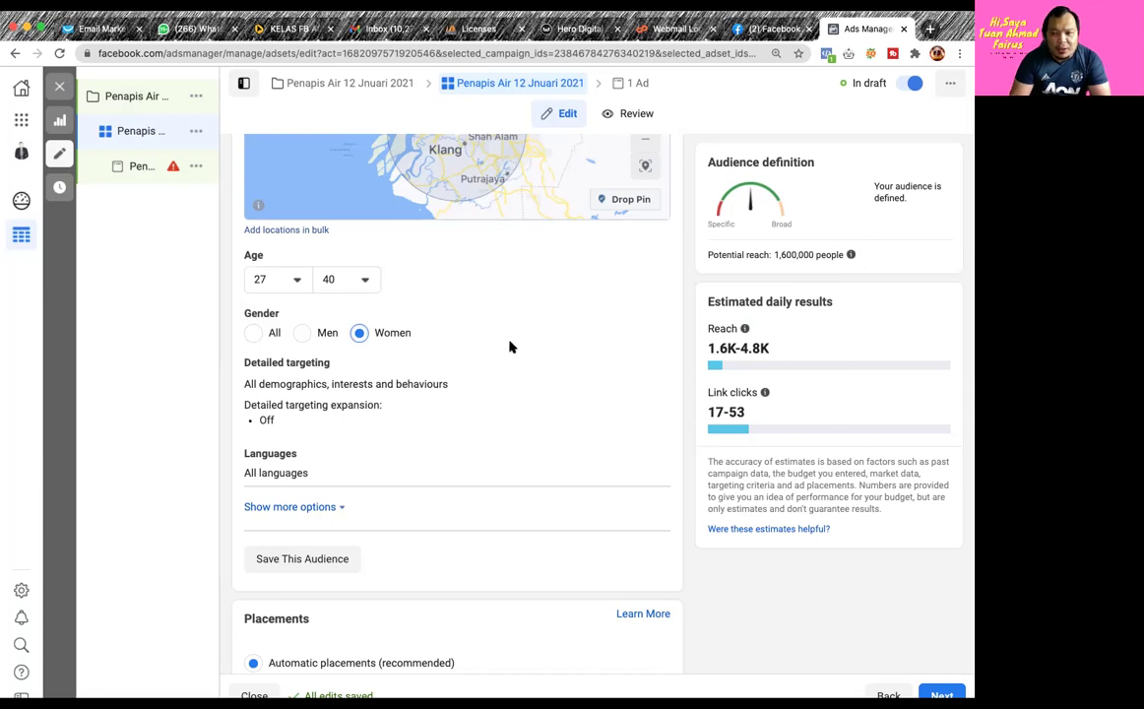
# Read the explanation of detailed targeting and open that audience setting for editing
pyautogui.scroll(-1, 510, 347)
pyautogui.moveTo(337, 311)
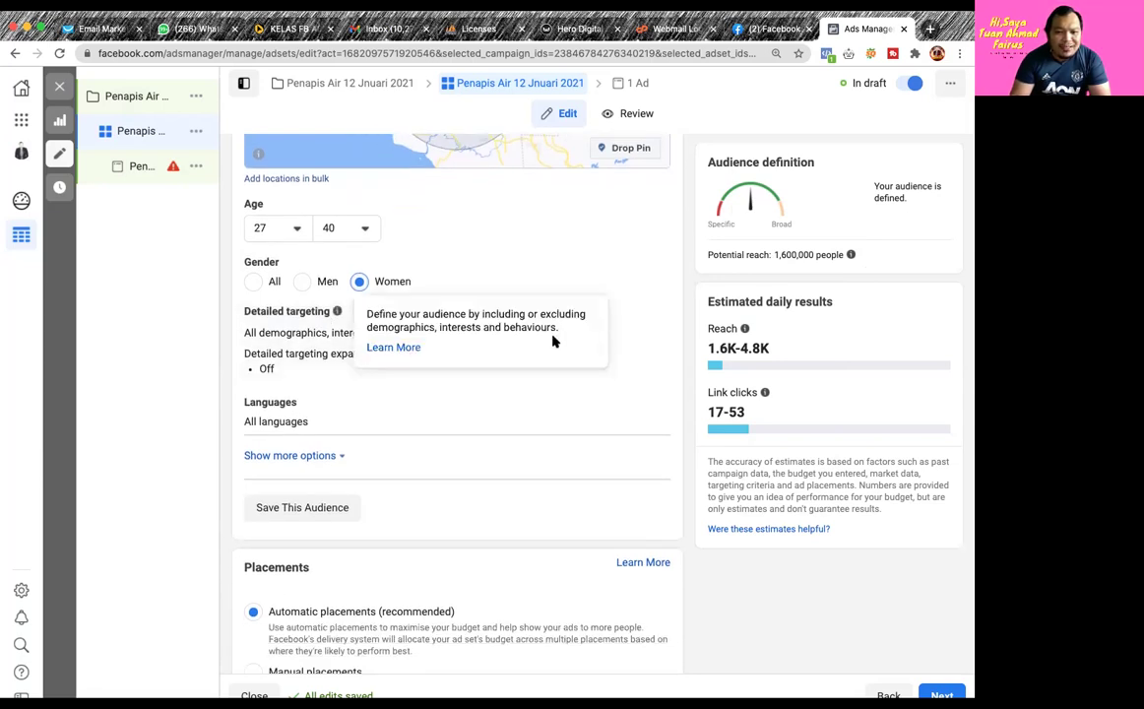
pyautogui.click(645, 316)
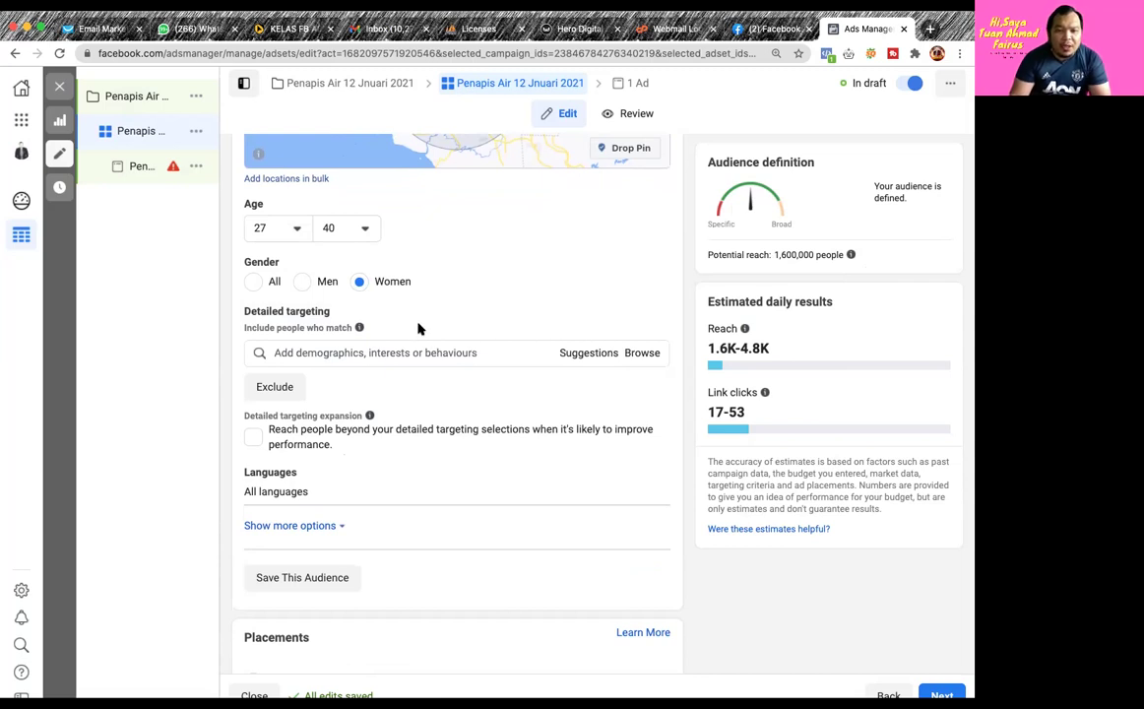
pyautogui.click(412, 352)
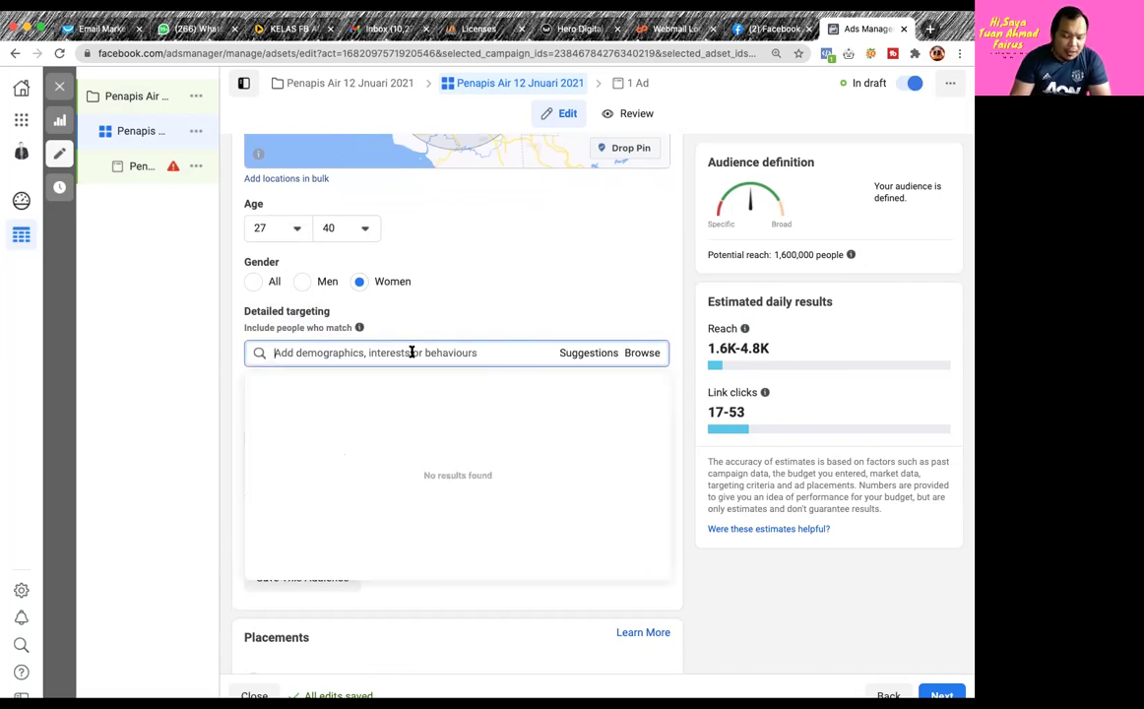
pyautogui.write('ma')
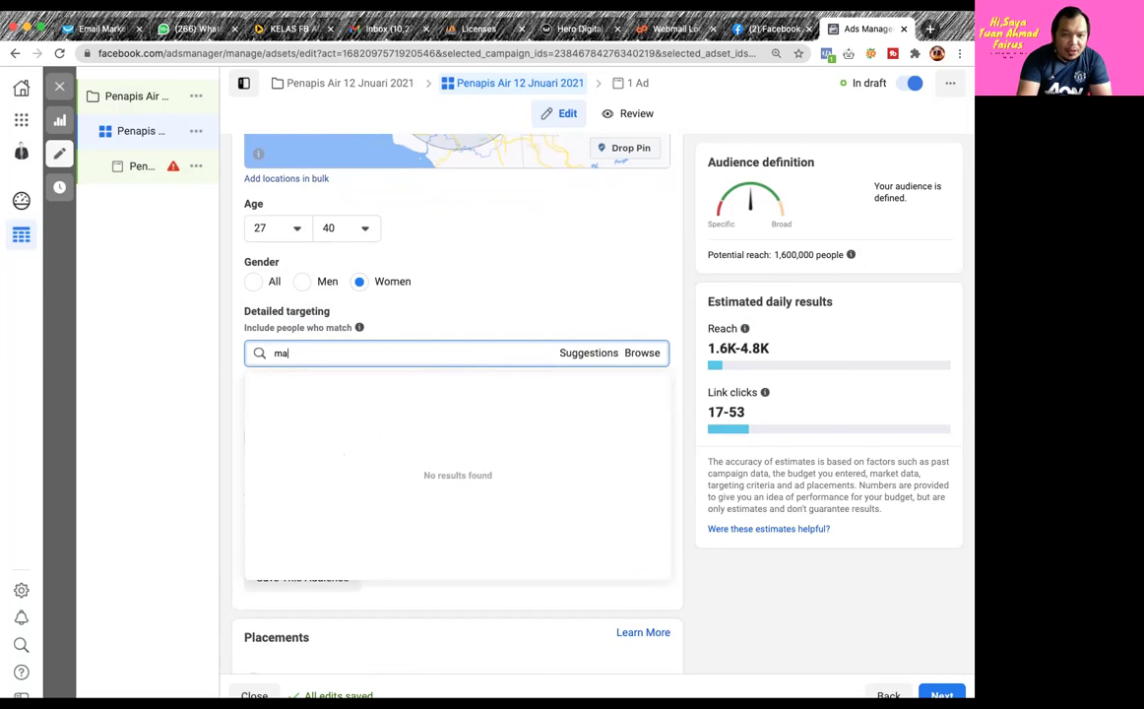
pyautogui.press('BackSpace')
pyautogui.press('BackSpace')
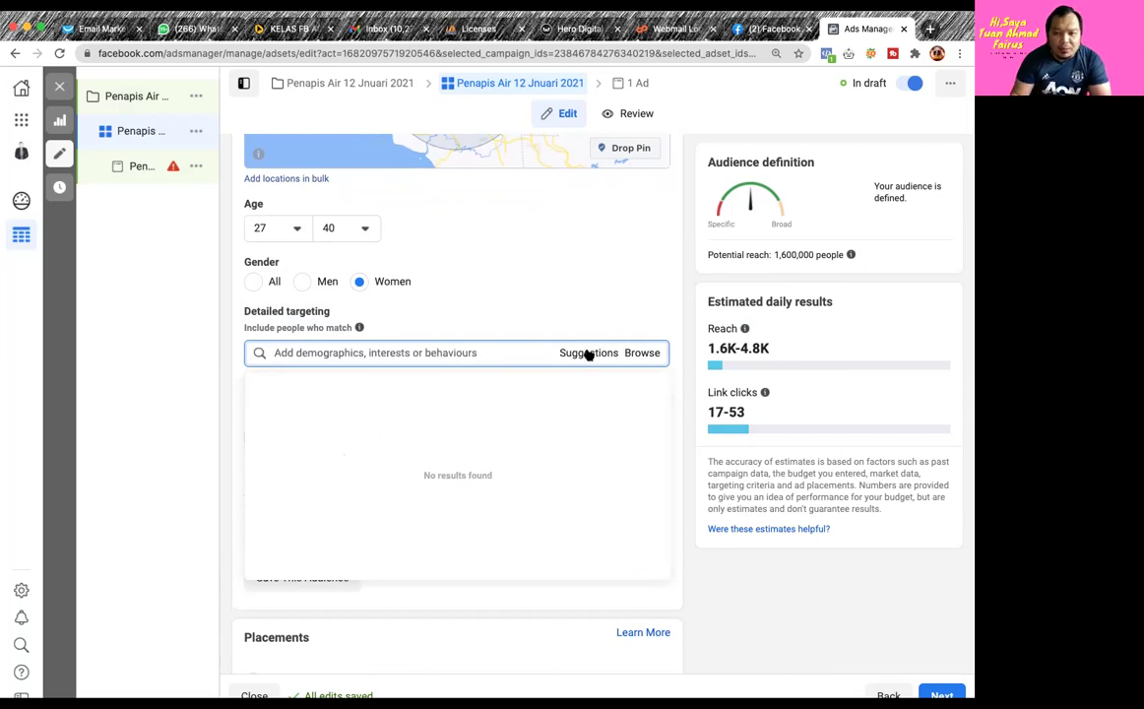
# Add Parents (All) from the Demographics > Parents > All parents category to the detailed targeting
pyautogui.click(588, 353)
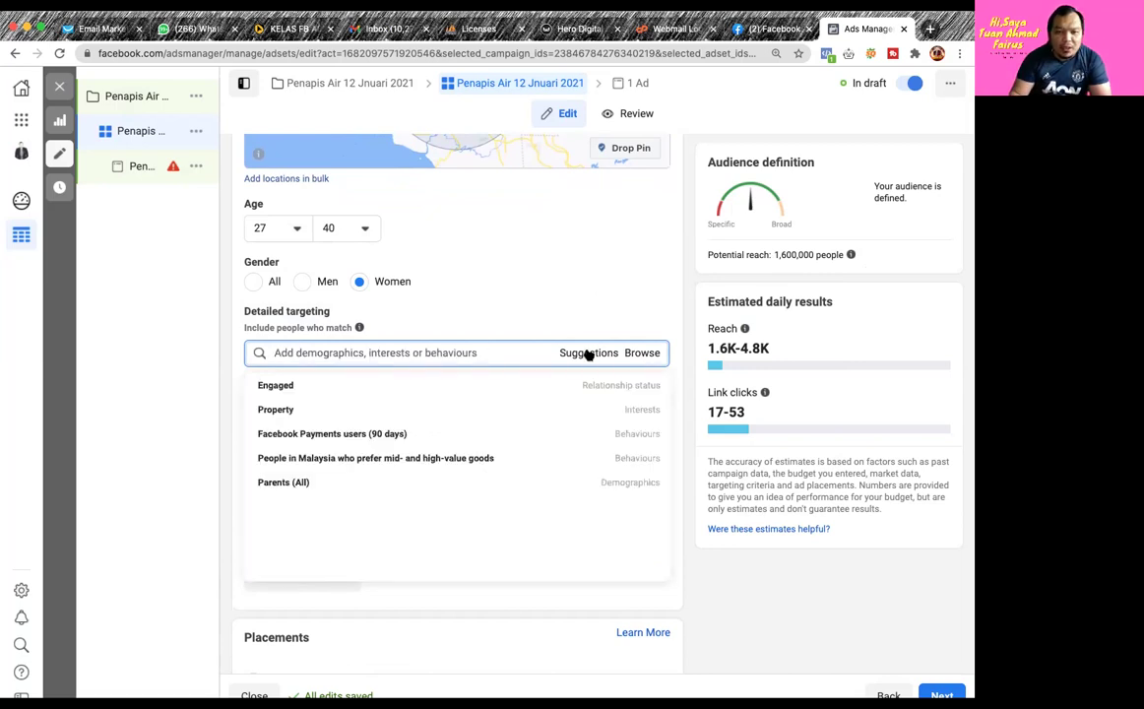
pyautogui.click(640, 354)
pyautogui.click(257, 387)
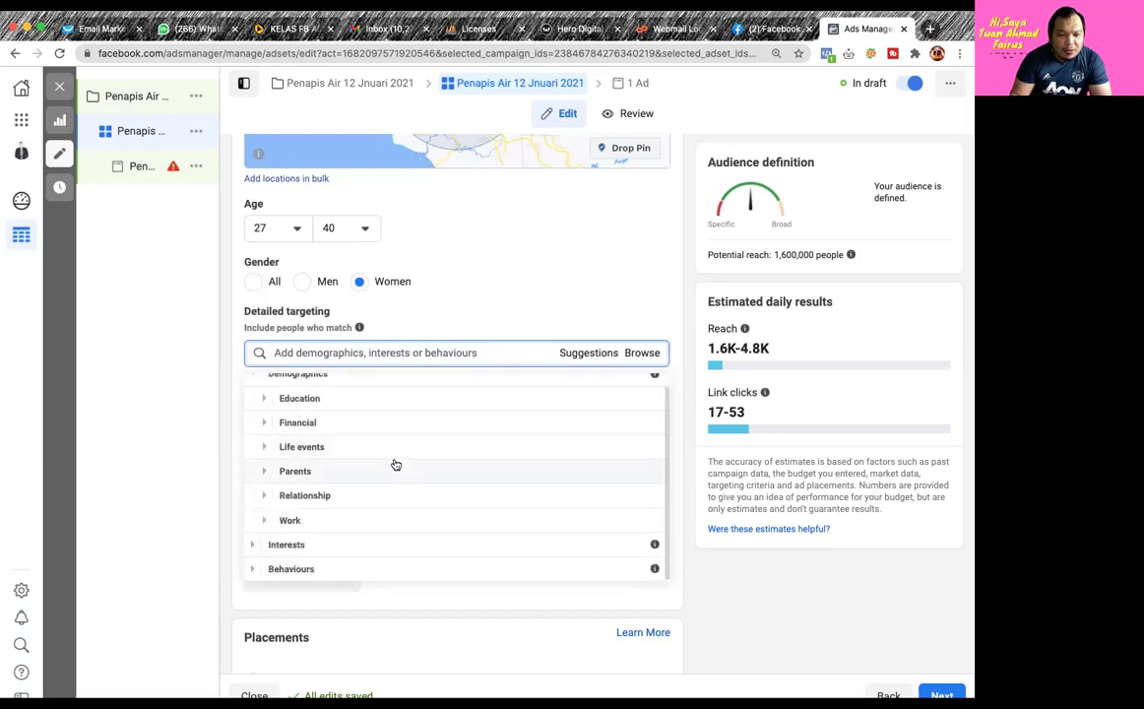
pyautogui.scroll(1, 360, 433)
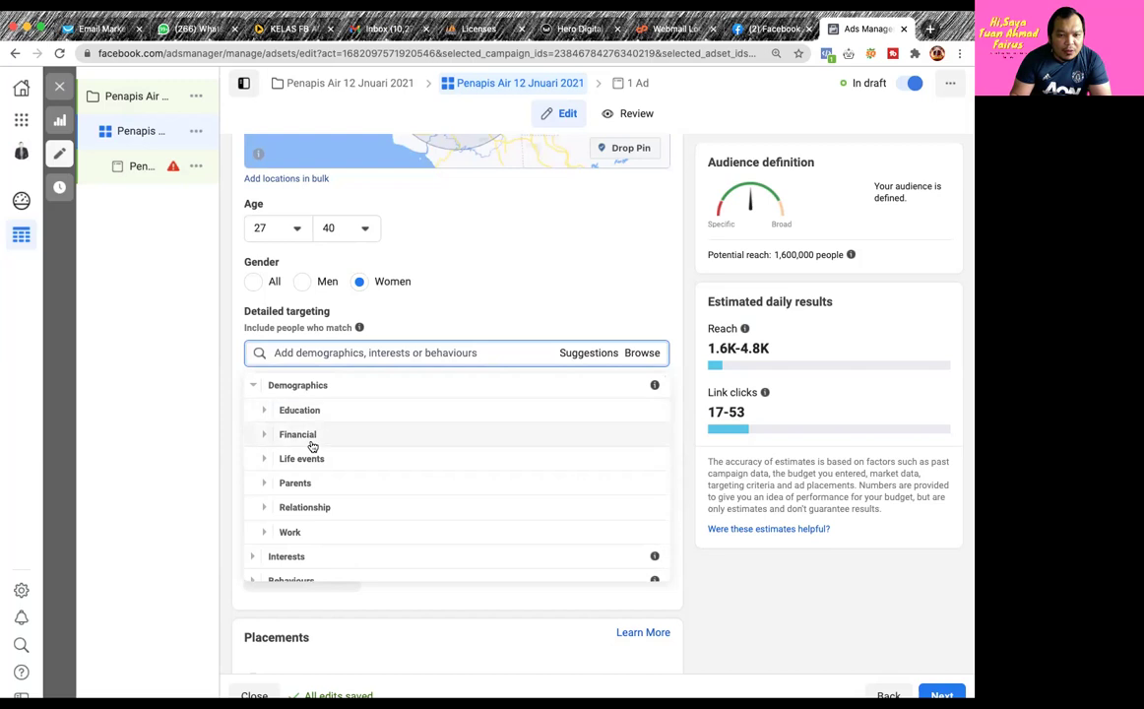
pyautogui.click(265, 483)
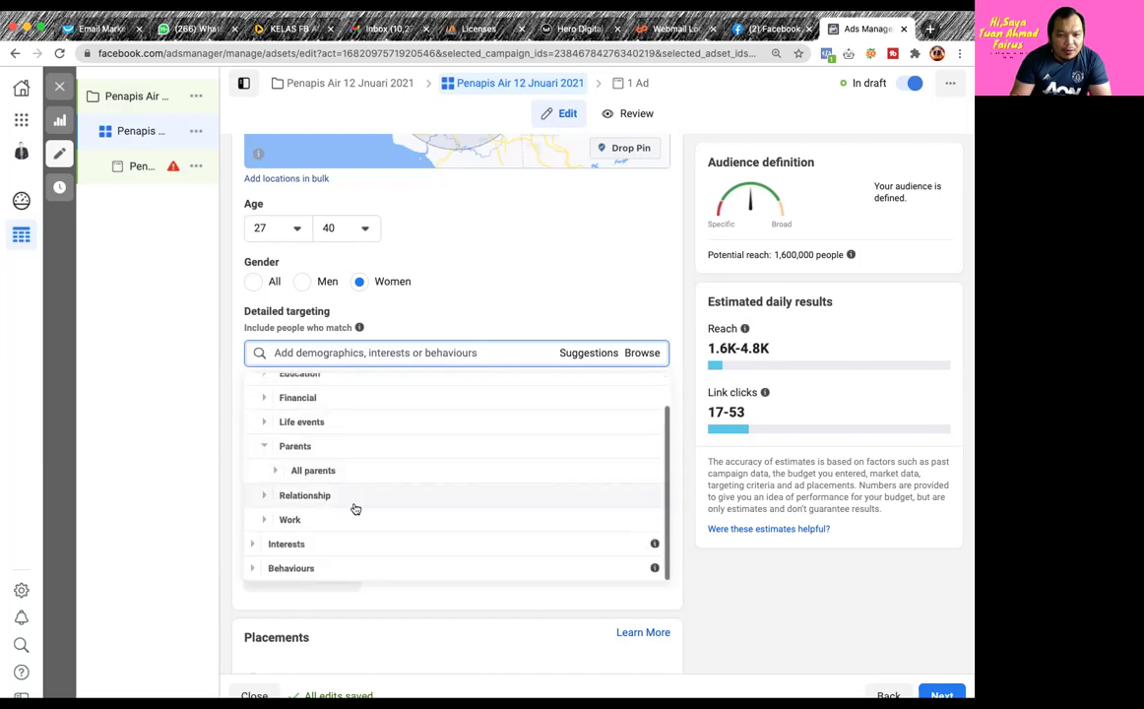
pyautogui.click(276, 472)
pyautogui.scroll(-2, 277, 476)
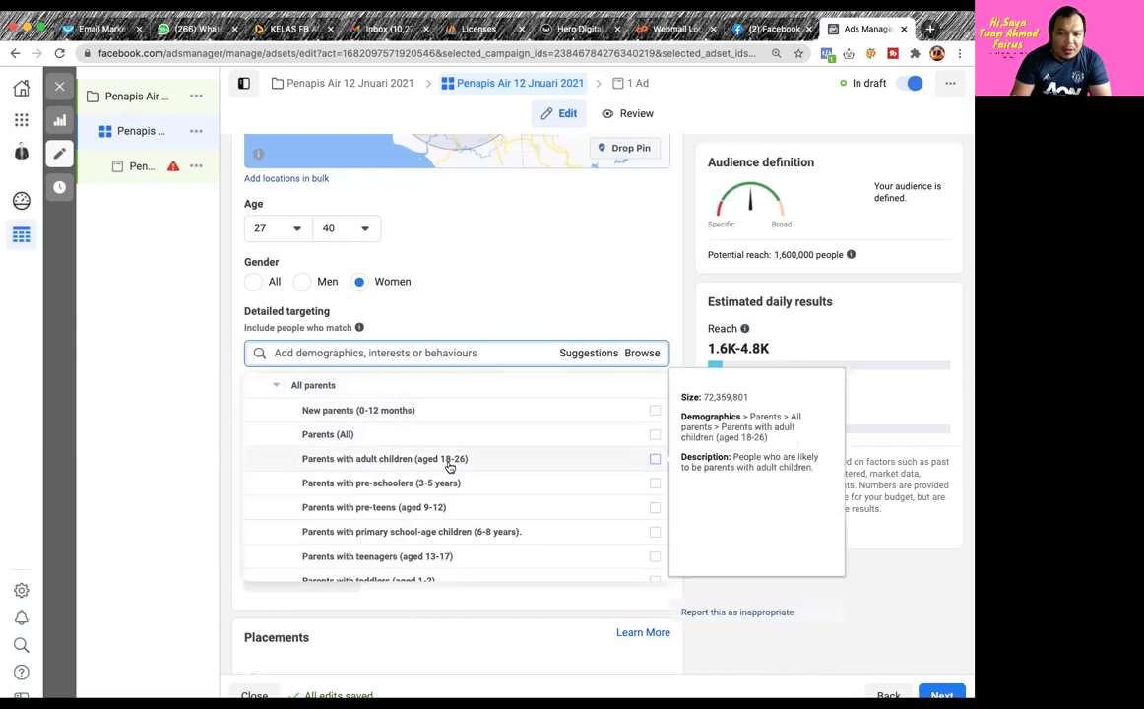
pyautogui.click(655, 436)
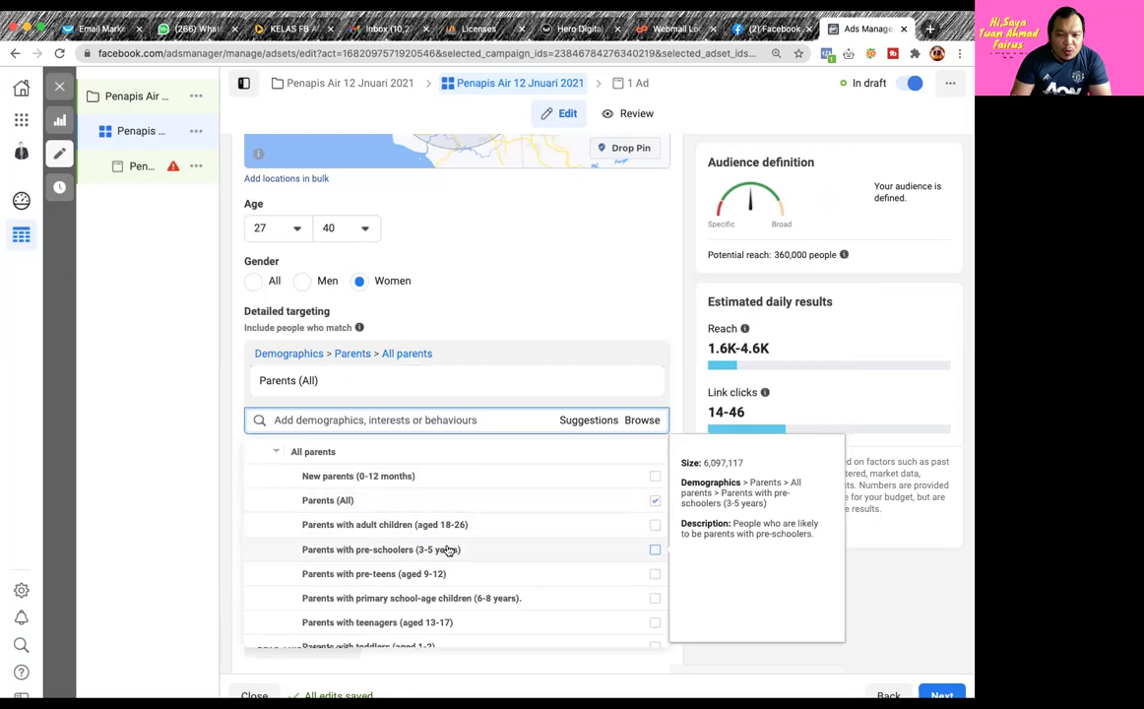
# Add the relationship status Married from the Relationship demographics to the detailed targeting
pyautogui.scroll(-1, 448, 549)
pyautogui.scroll(-1, 448, 549)
pyautogui.scroll(-1, 453, 546)
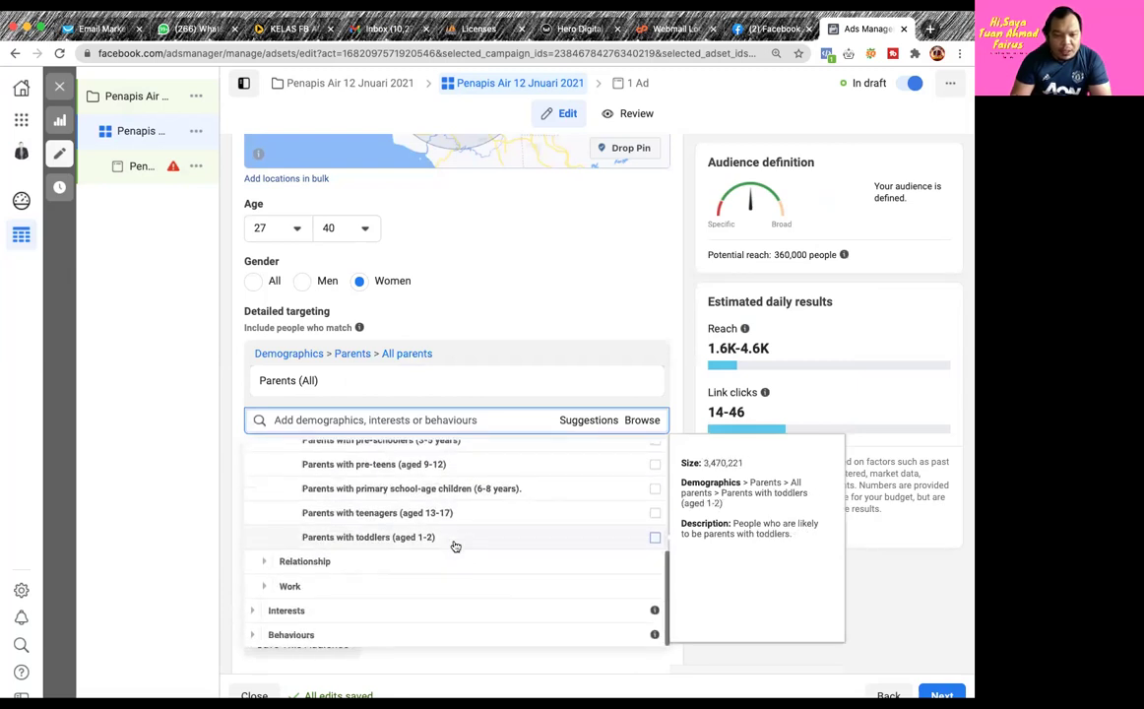
pyautogui.scroll(-2, 453, 522)
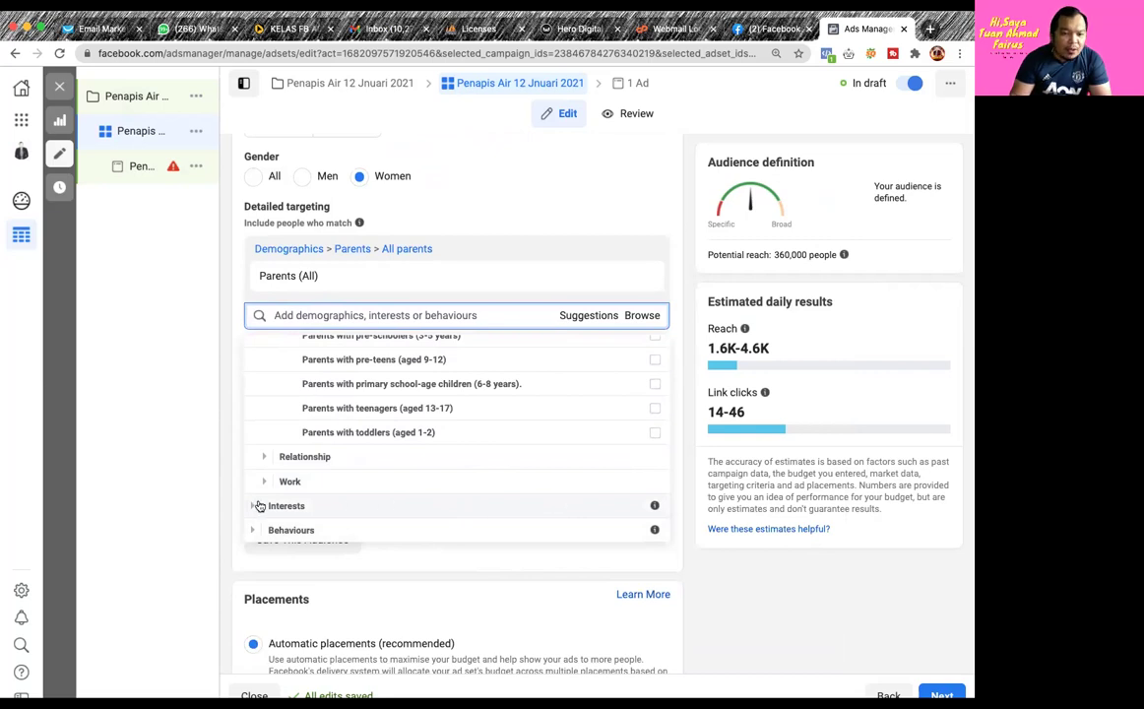
pyautogui.click(264, 457)
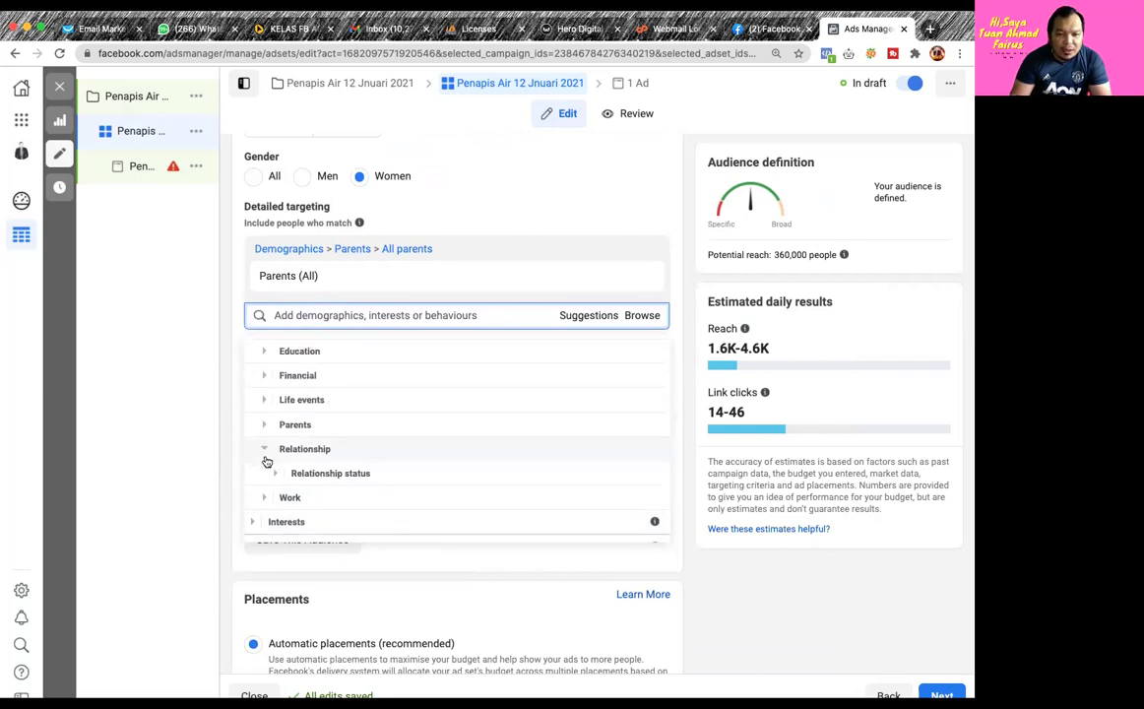
pyautogui.click(274, 458)
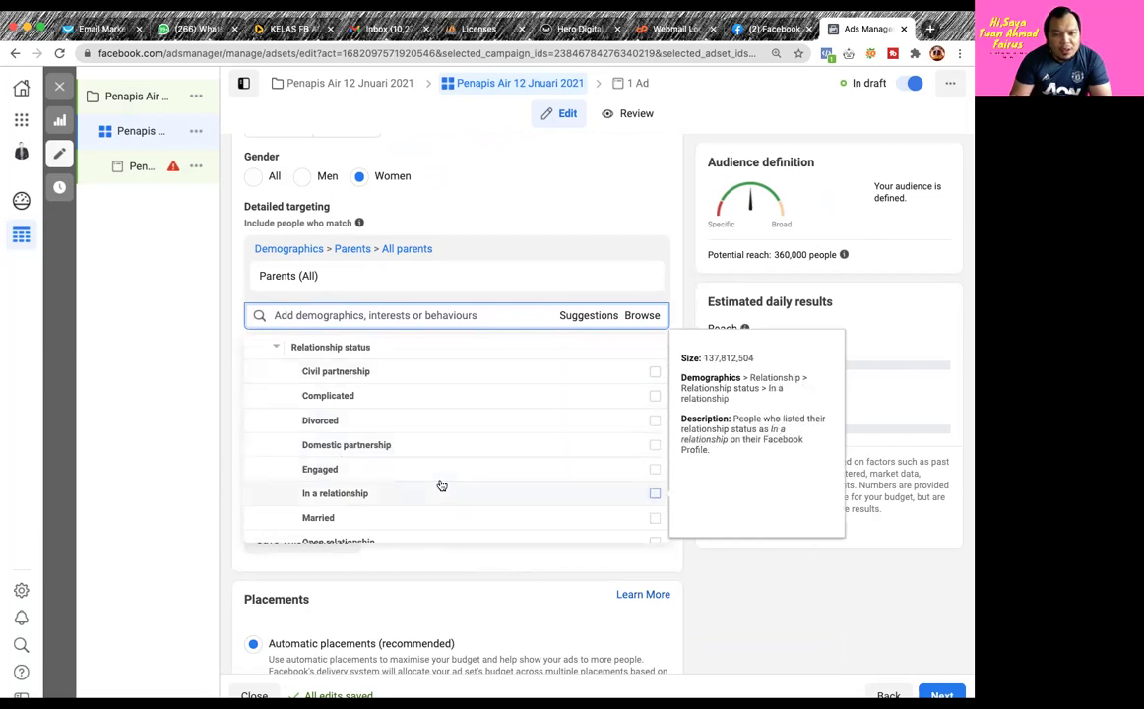
pyautogui.scroll(-3, 542, 452)
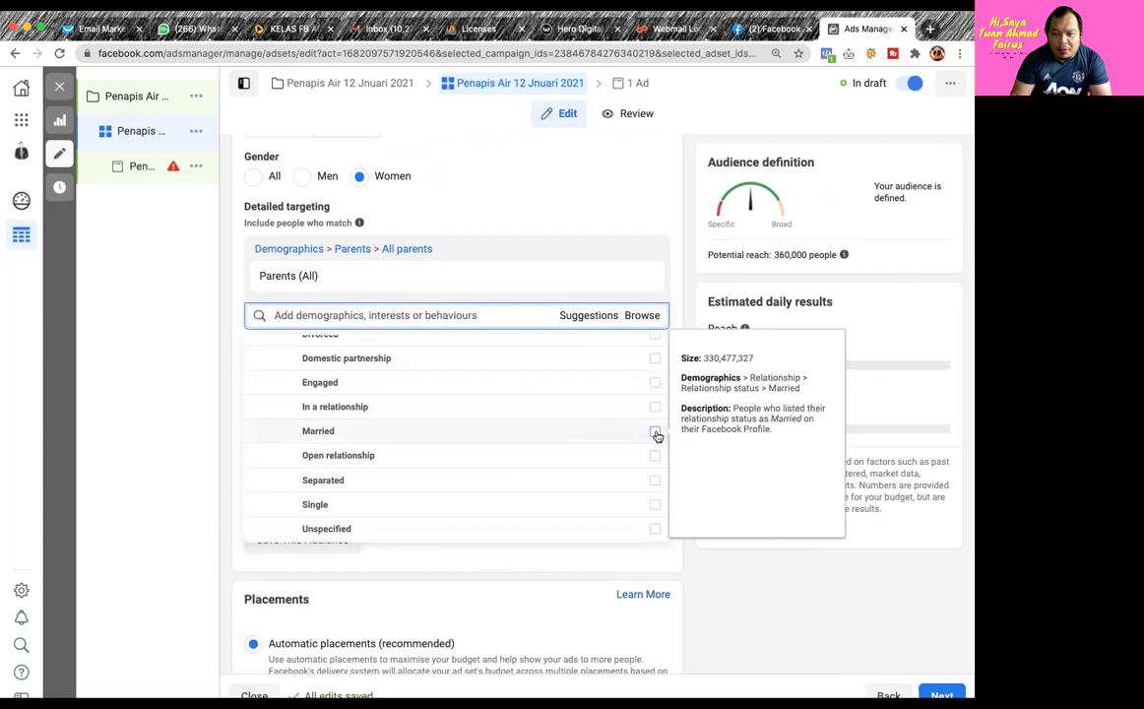
pyautogui.click(656, 434)
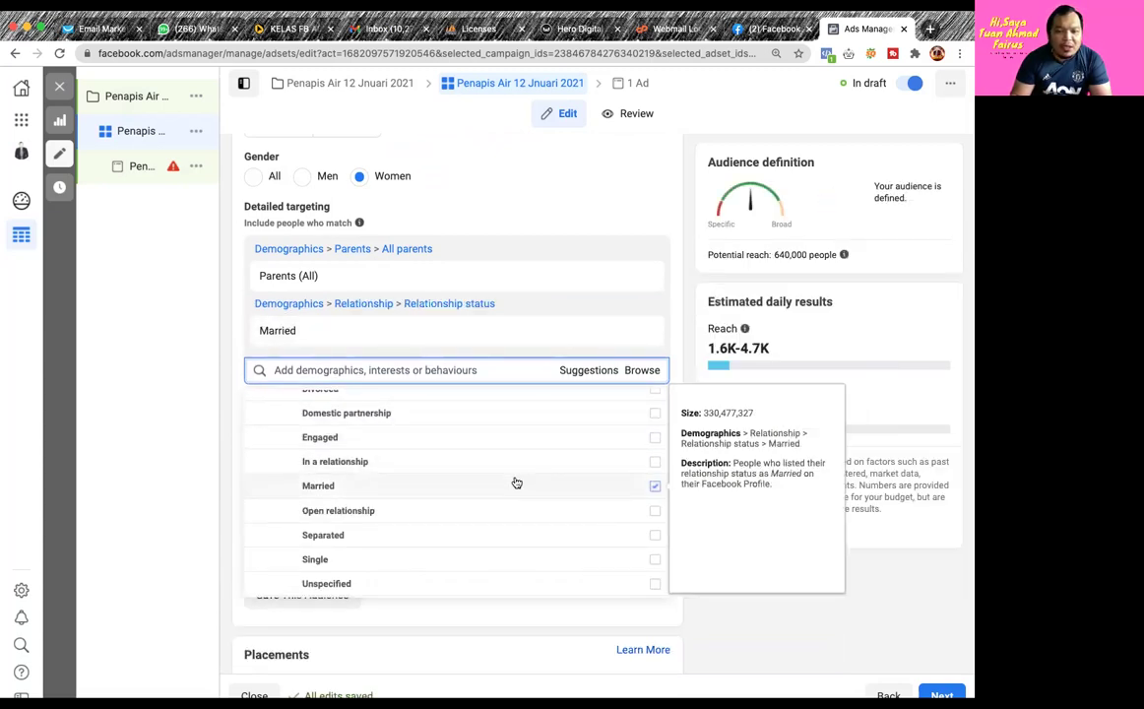
# Examine the targeting interests under Shopping and fashion, including the Clothing options
pyautogui.scroll(-5, 459, 488)
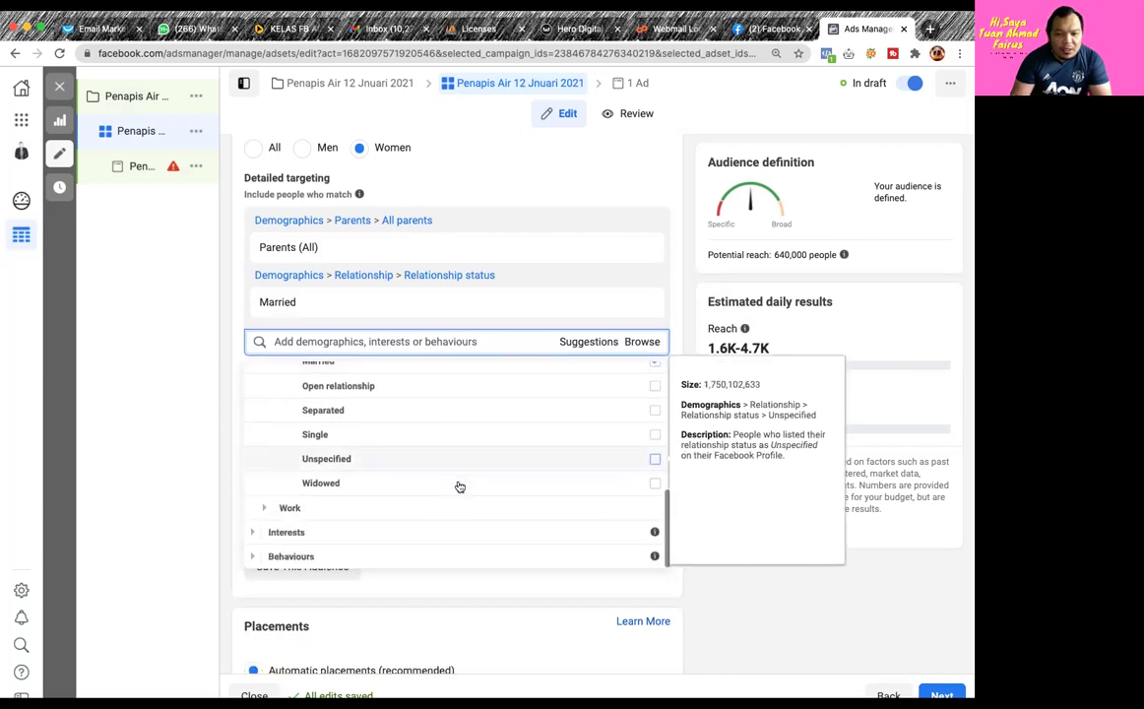
pyautogui.click(254, 475)
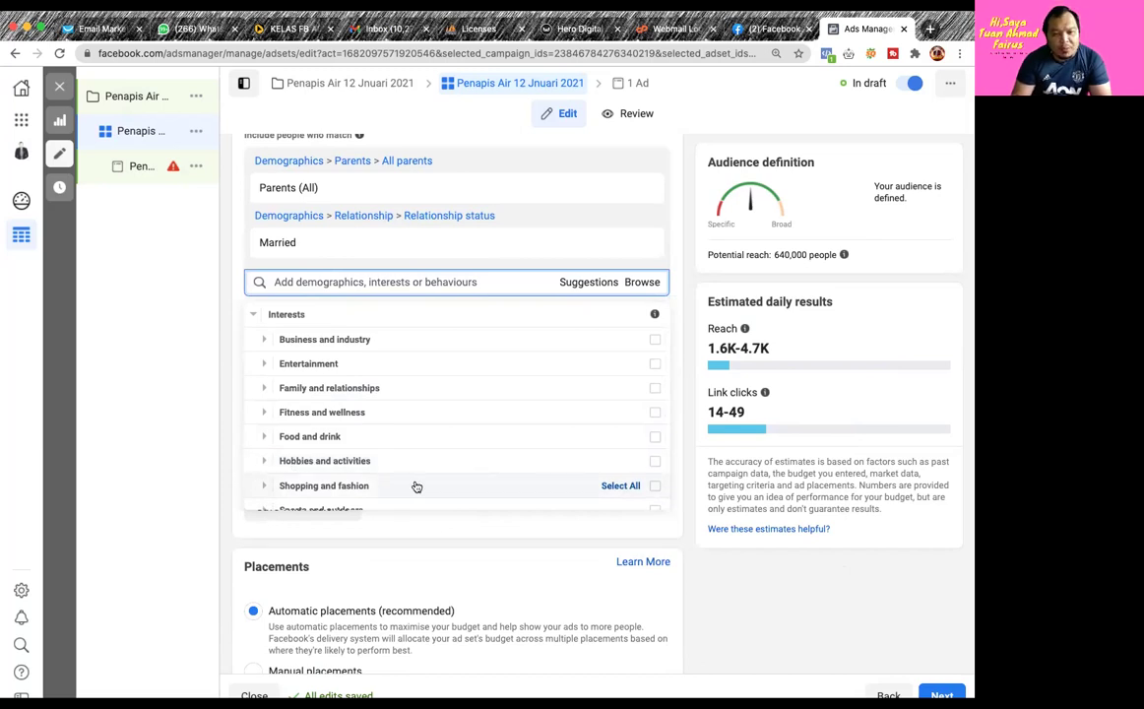
pyautogui.click(264, 490)
pyautogui.moveTo(447, 440)
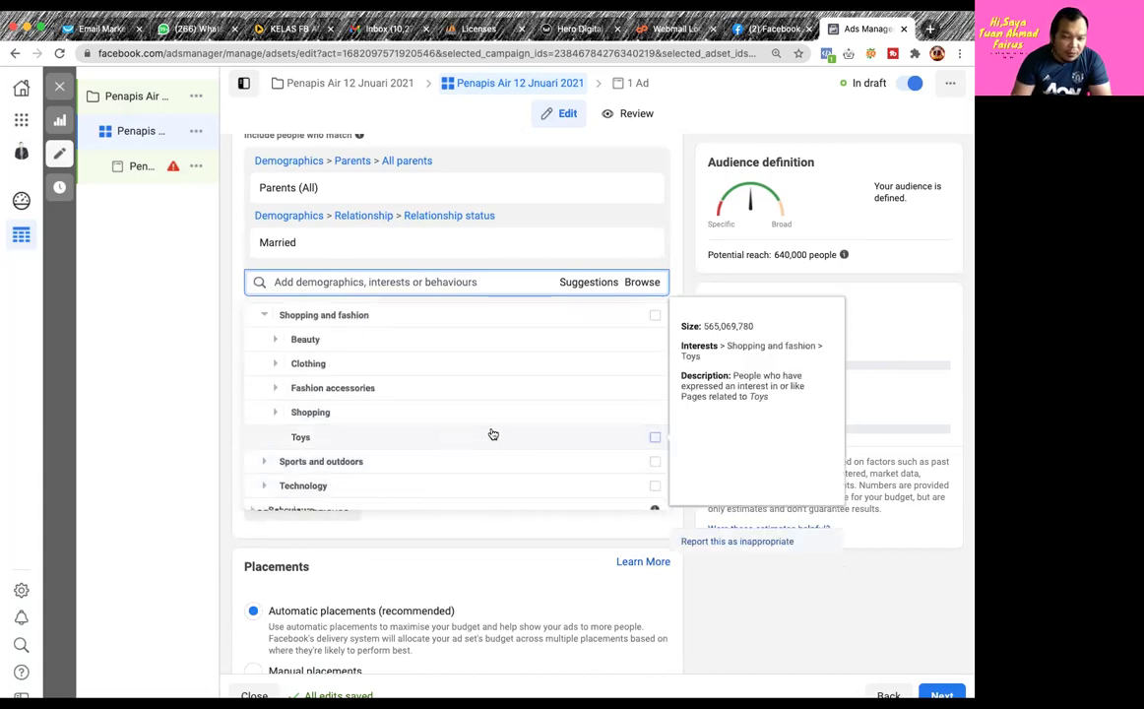
pyautogui.scroll(1, 492, 434)
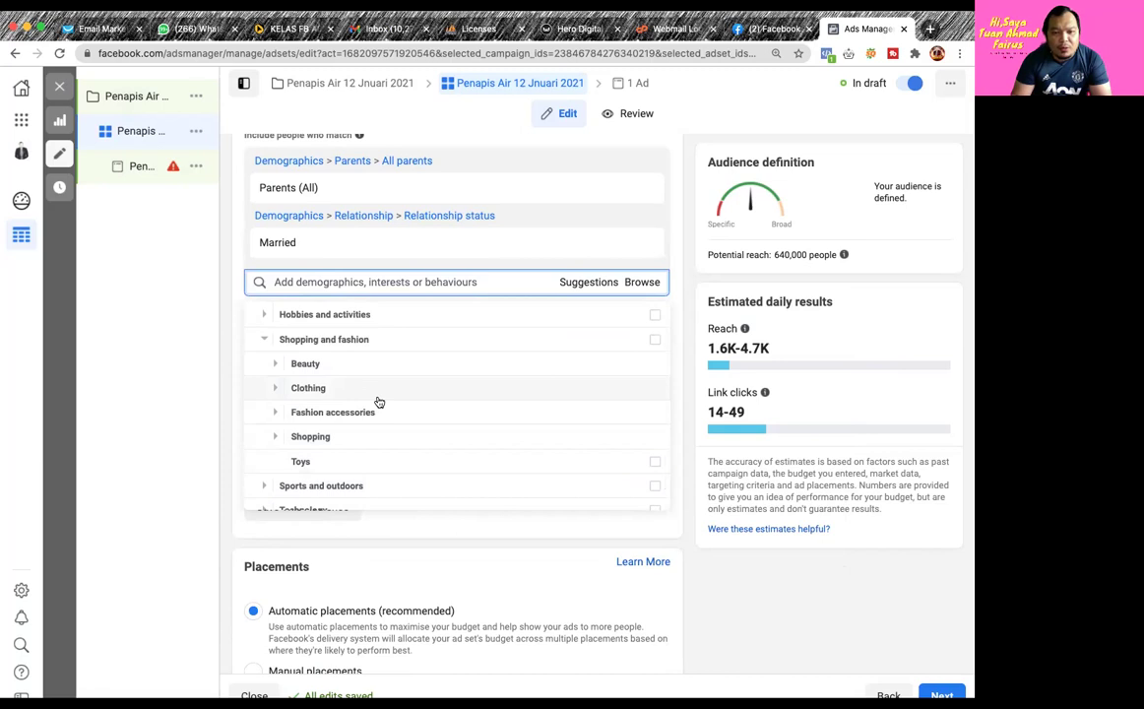
pyautogui.click(277, 389)
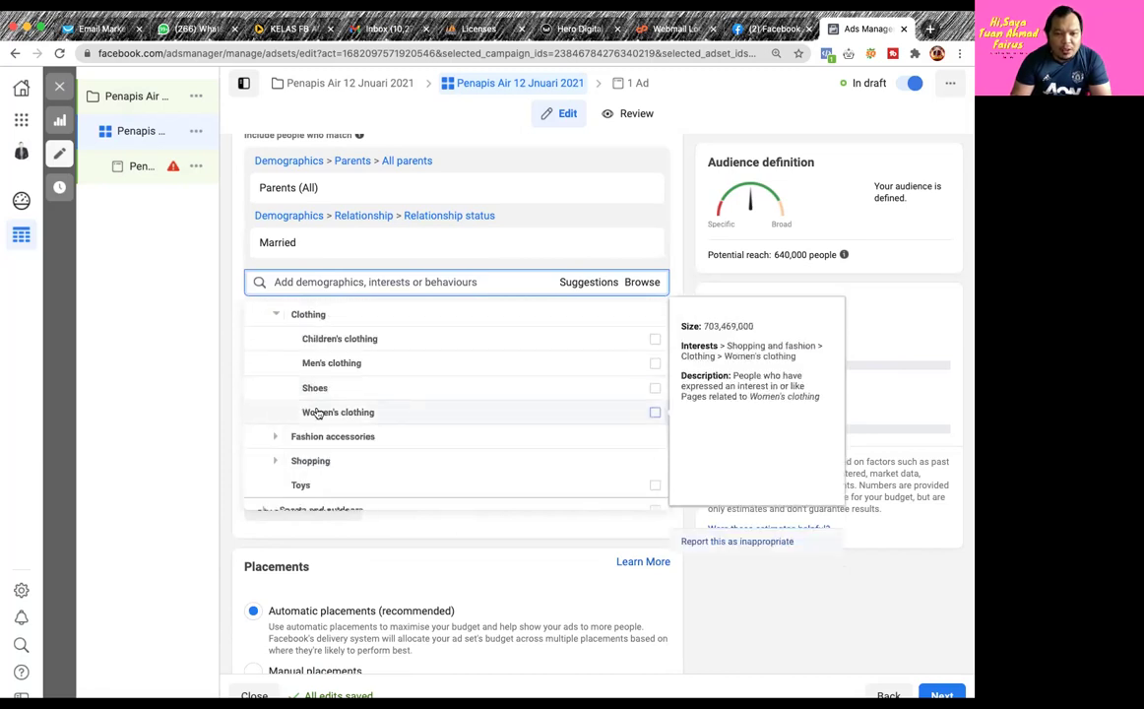
pyautogui.scroll(-2, 475, 434)
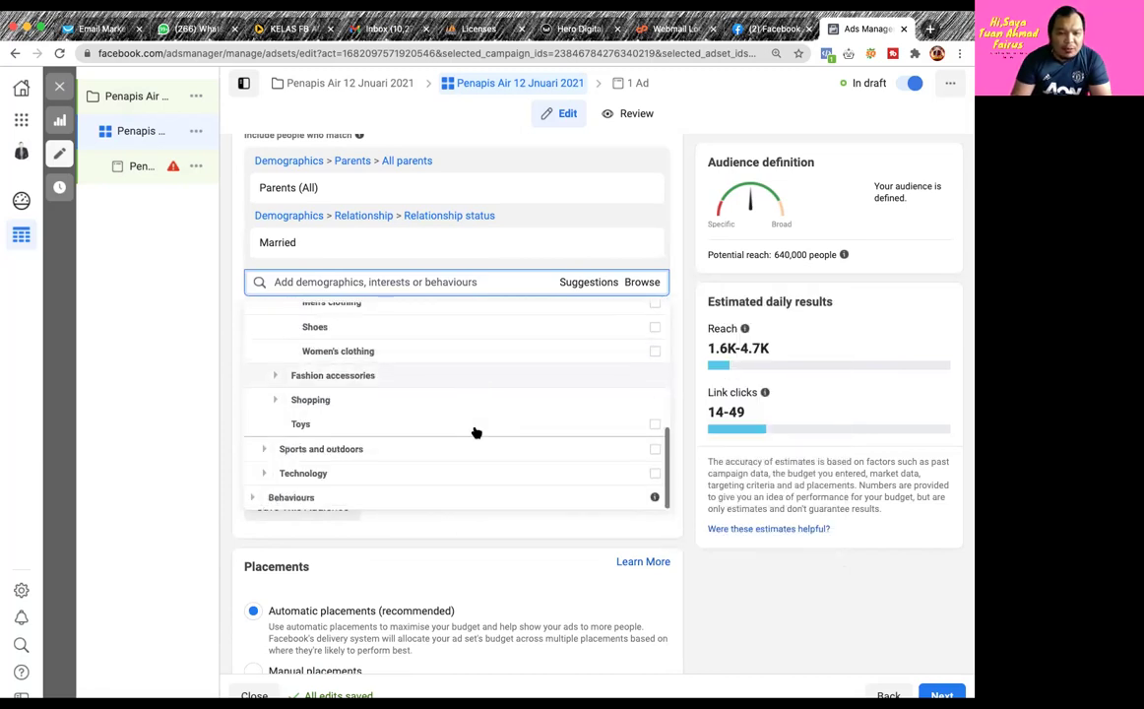
# Examine the Malaysia options under Behaviours > Consumer classification, including people who prefer high-value goods
pyautogui.click(253, 501)
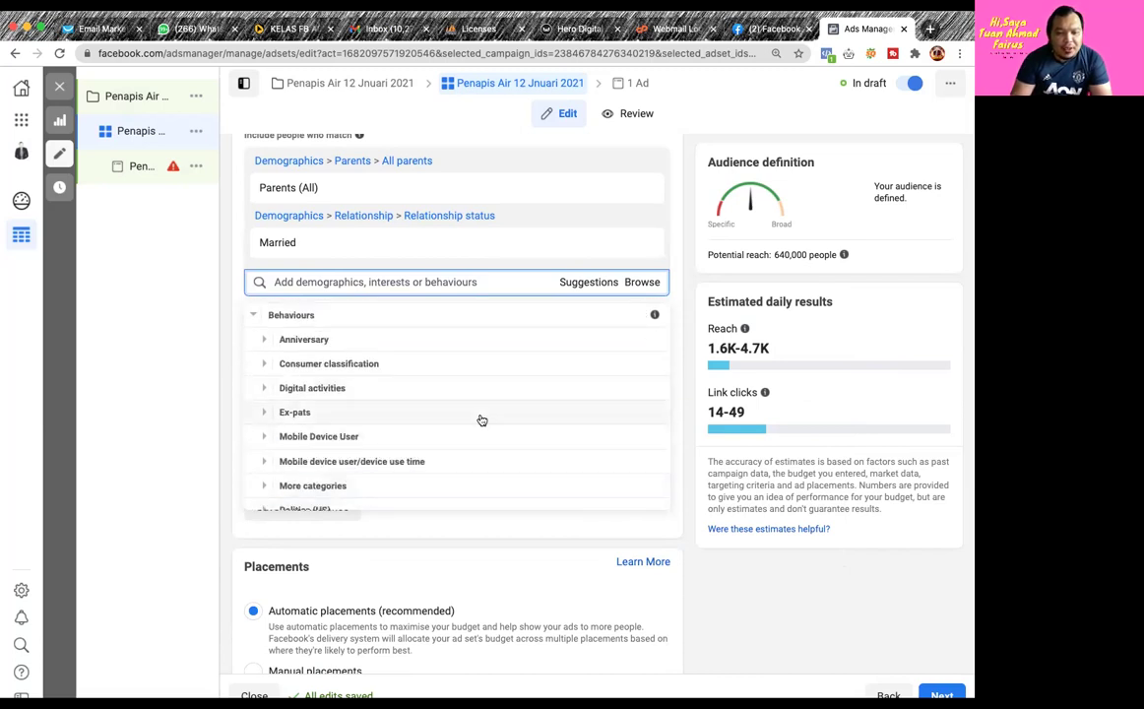
pyautogui.scroll(1, 468, 427)
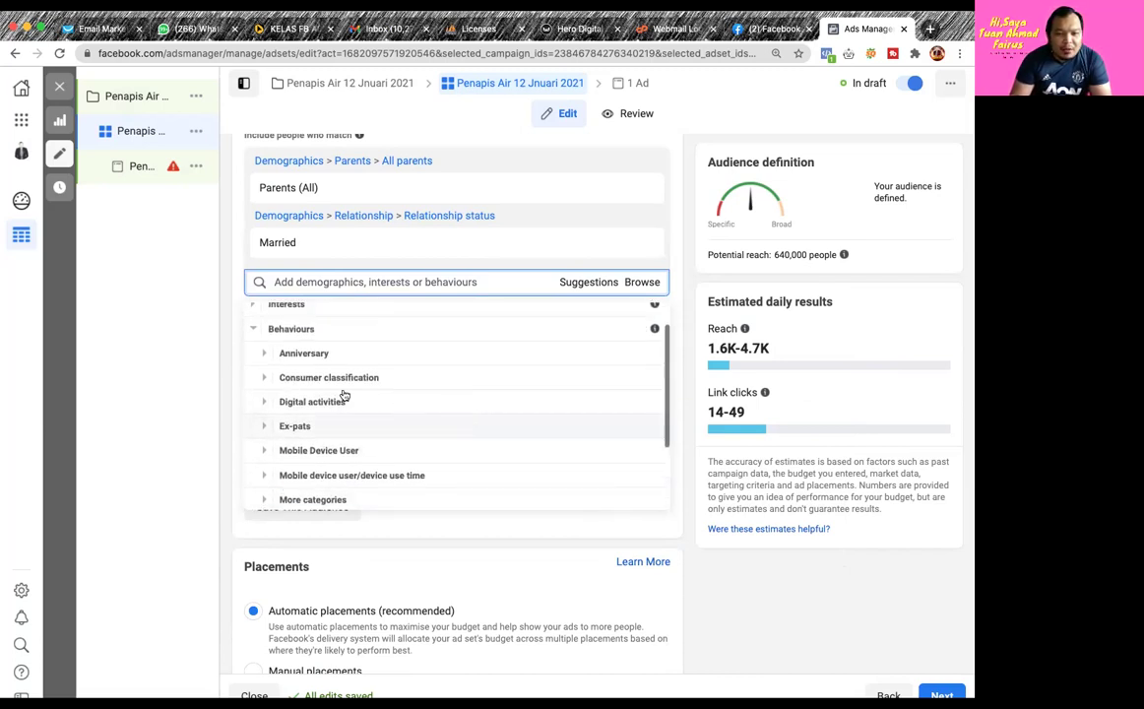
pyautogui.click(264, 378)
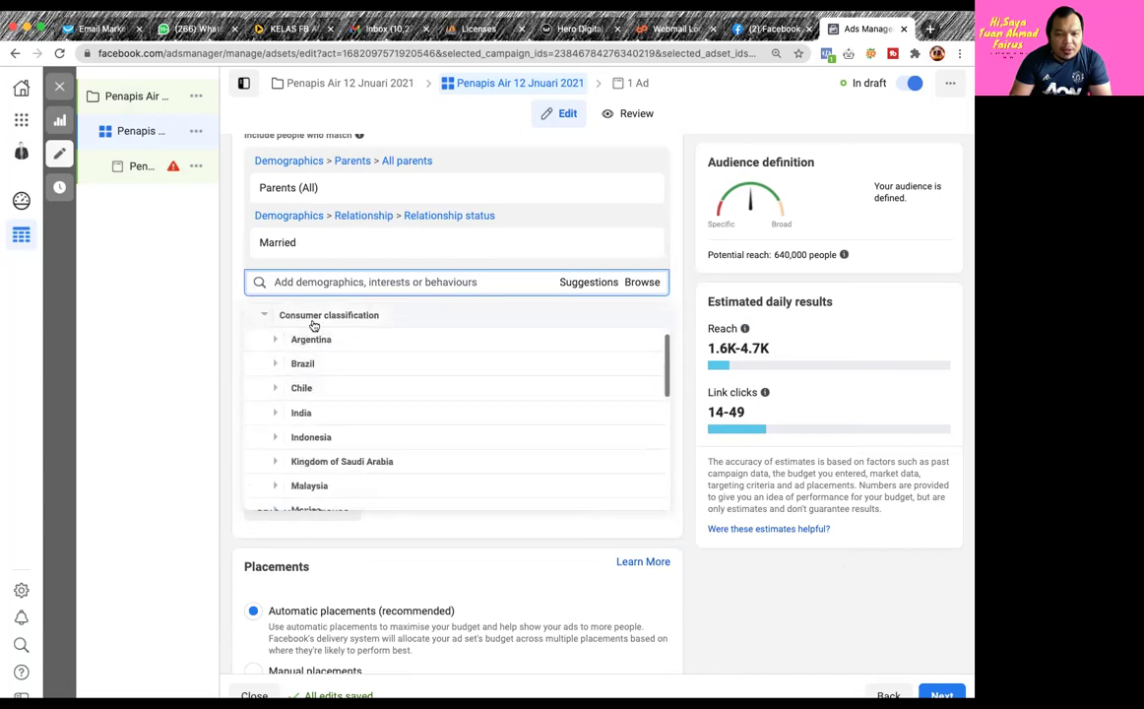
pyautogui.scroll(-1, 430, 456)
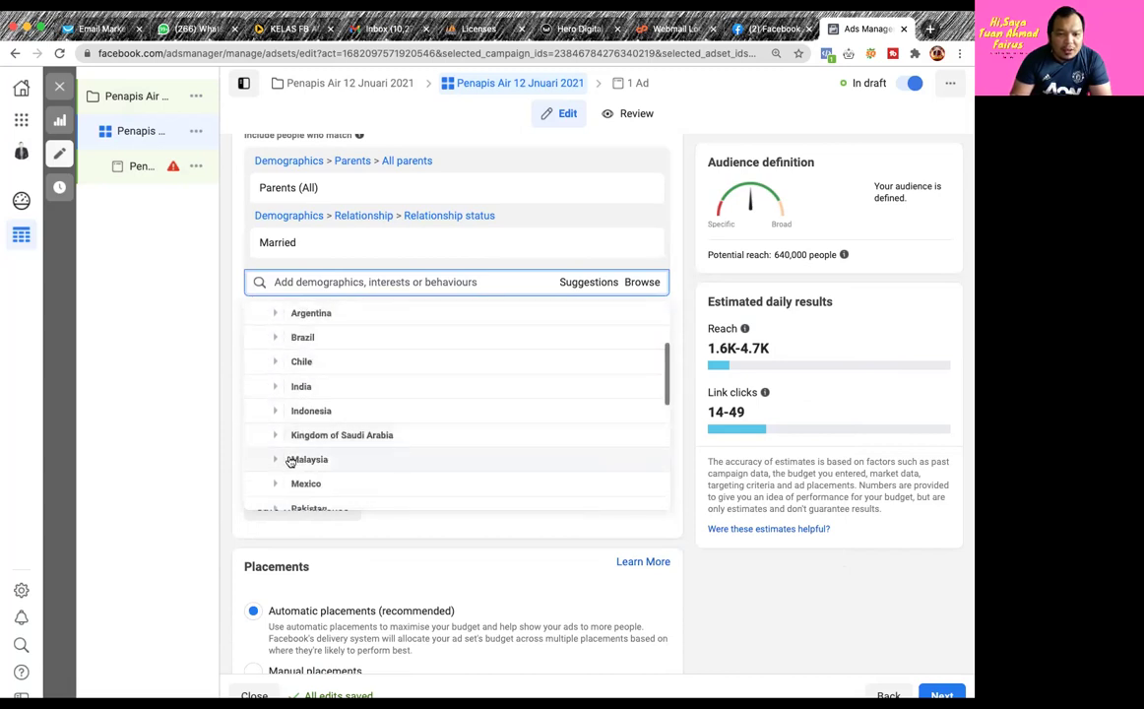
pyautogui.click(275, 460)
pyautogui.moveTo(434, 321)
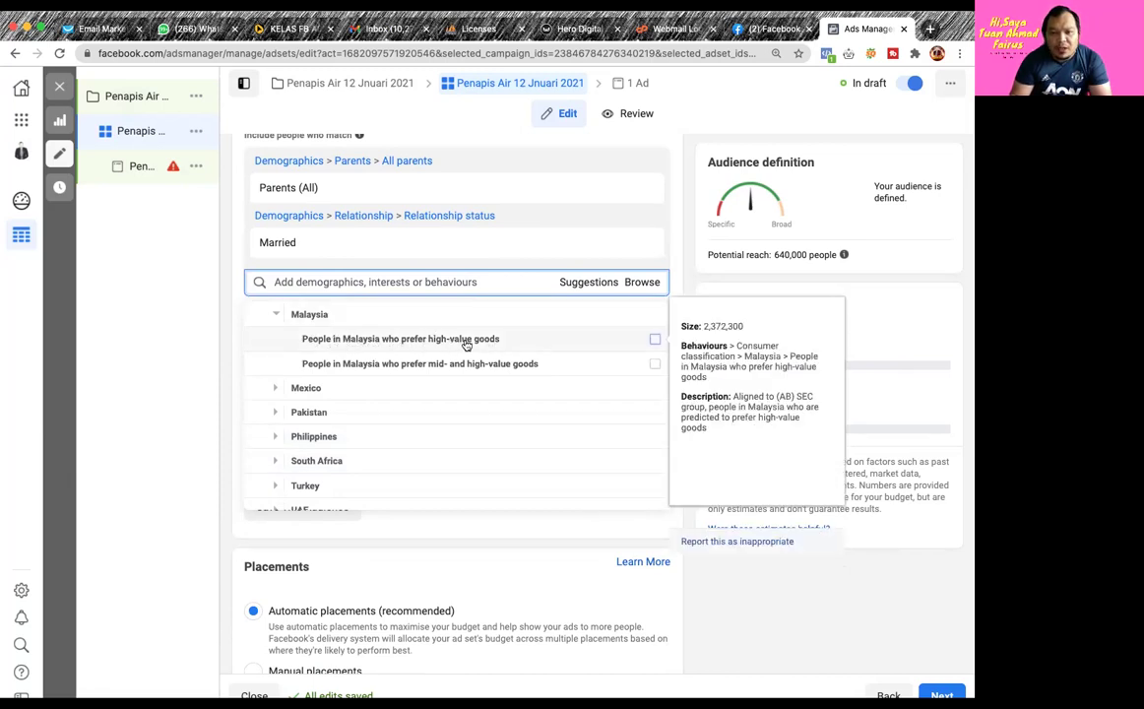
pyautogui.moveTo(266, 364)
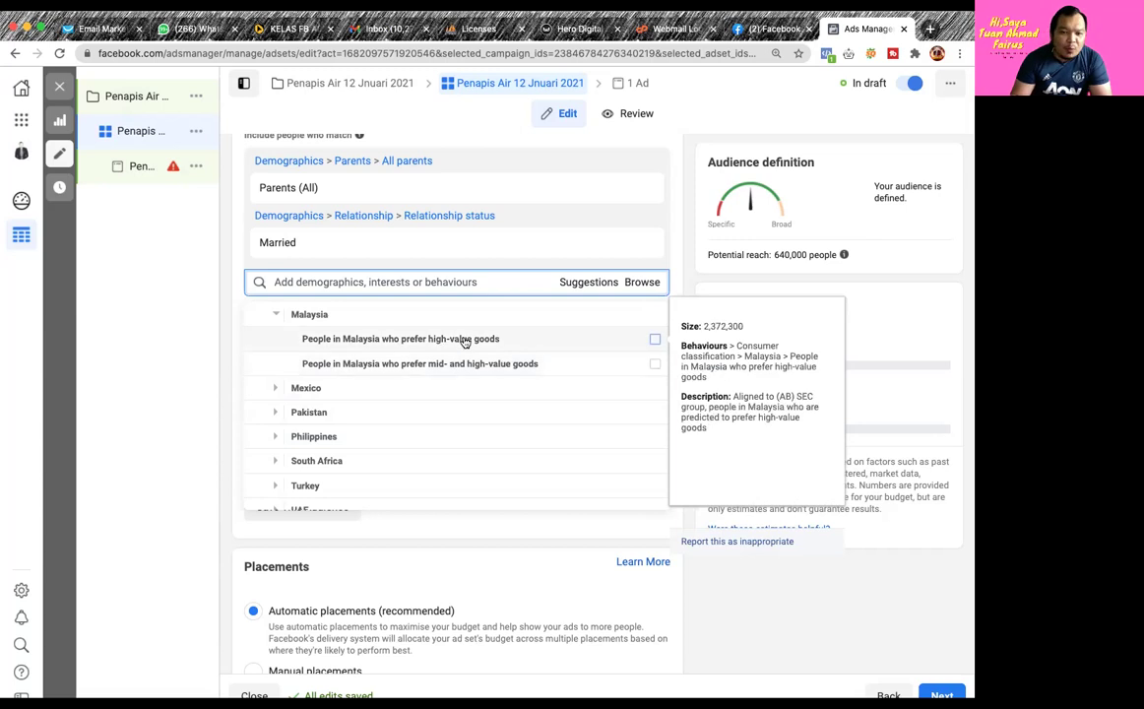
# View the Purchase behaviour options among the targeting behaviours and close the targeting list
pyautogui.scroll(-5, 439, 416)
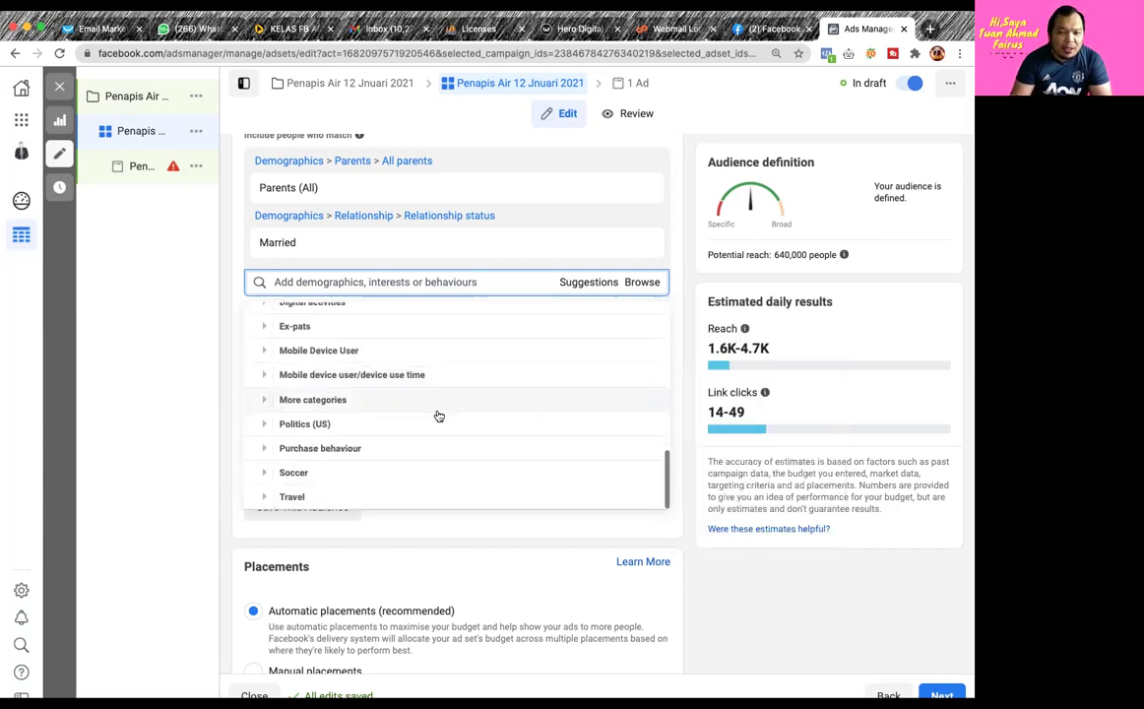
pyautogui.click(265, 451)
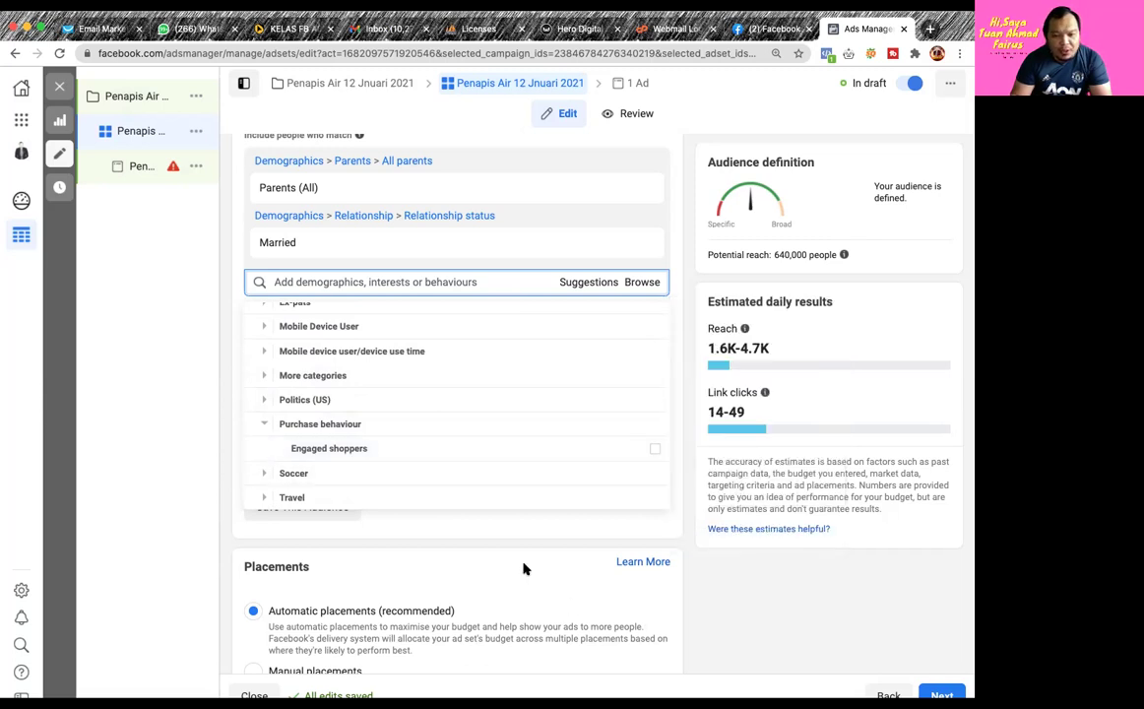
pyautogui.click(477, 512)
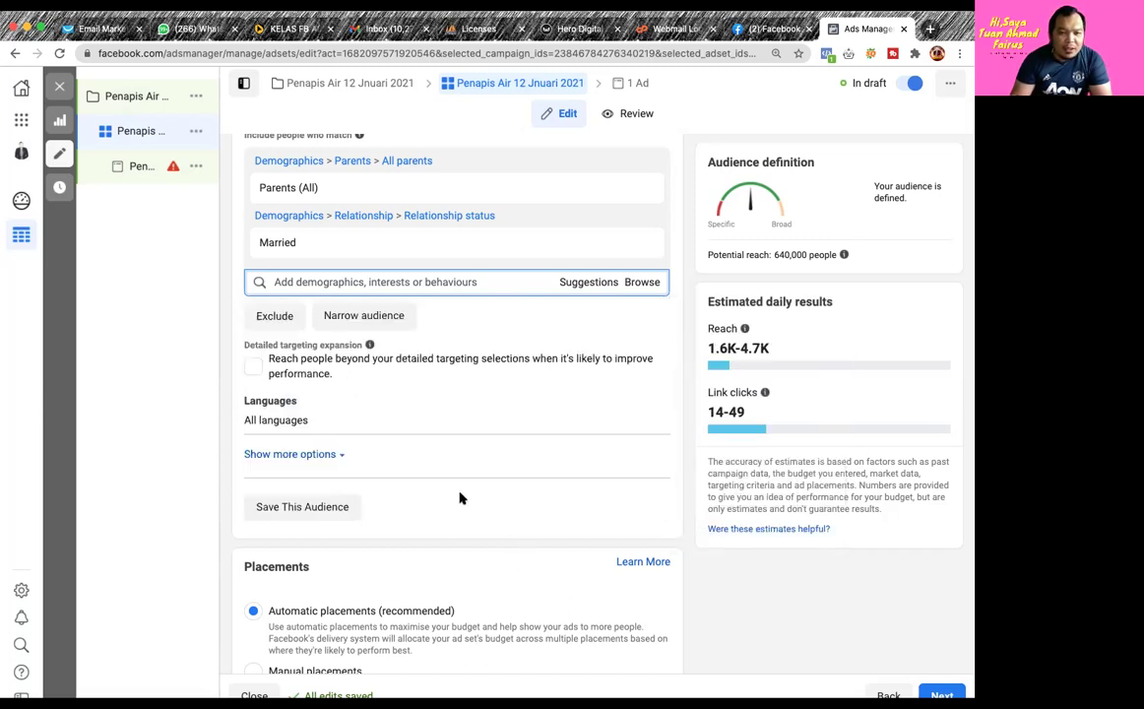
# Review the chosen detailed targeting and languages, and reveal the additional audience options with the Connections setting
pyautogui.scroll(2, 372, 404)
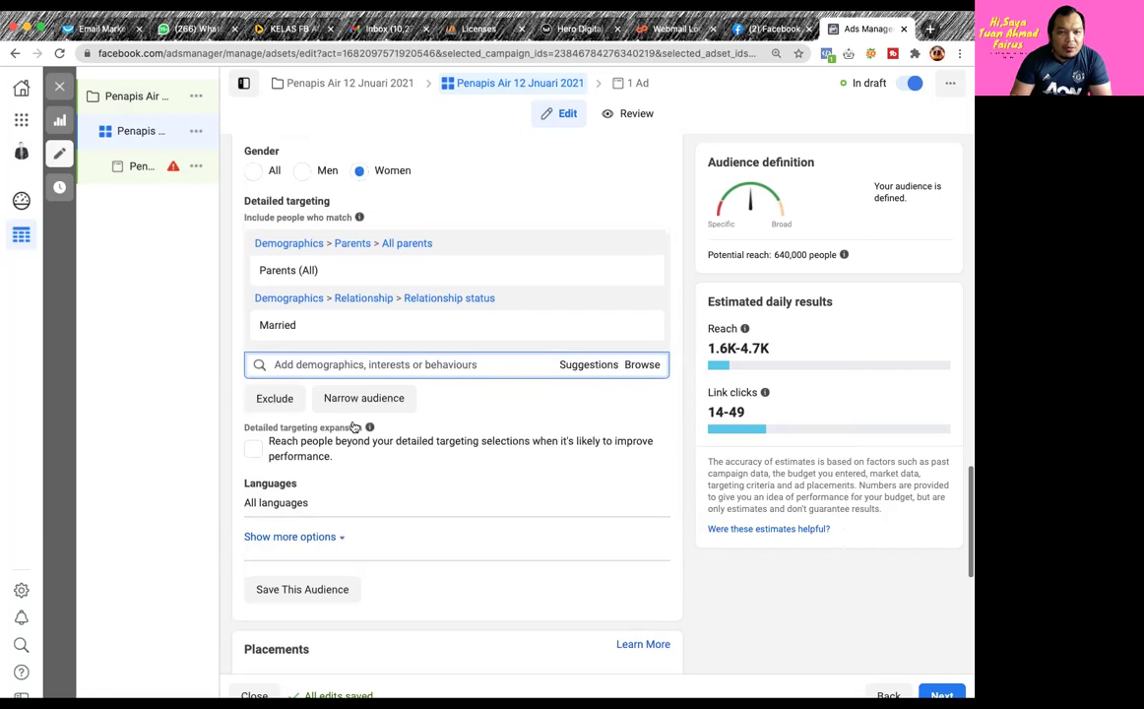
pyautogui.moveTo(413, 332)
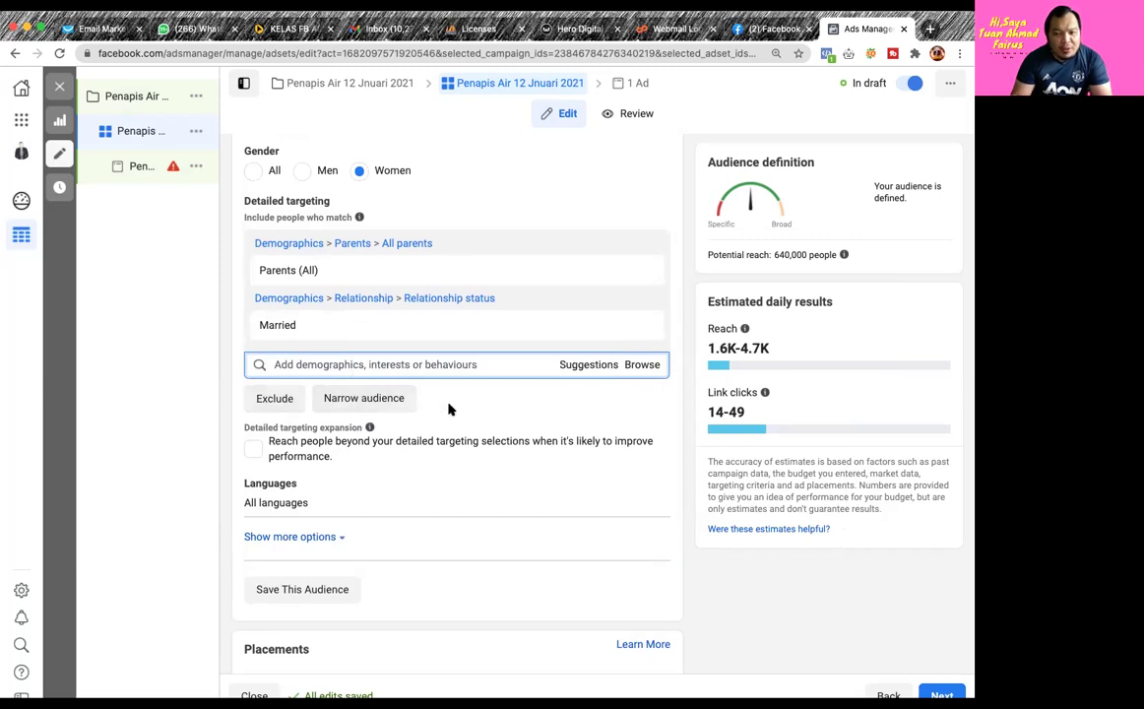
pyautogui.scroll(-1, 472, 410)
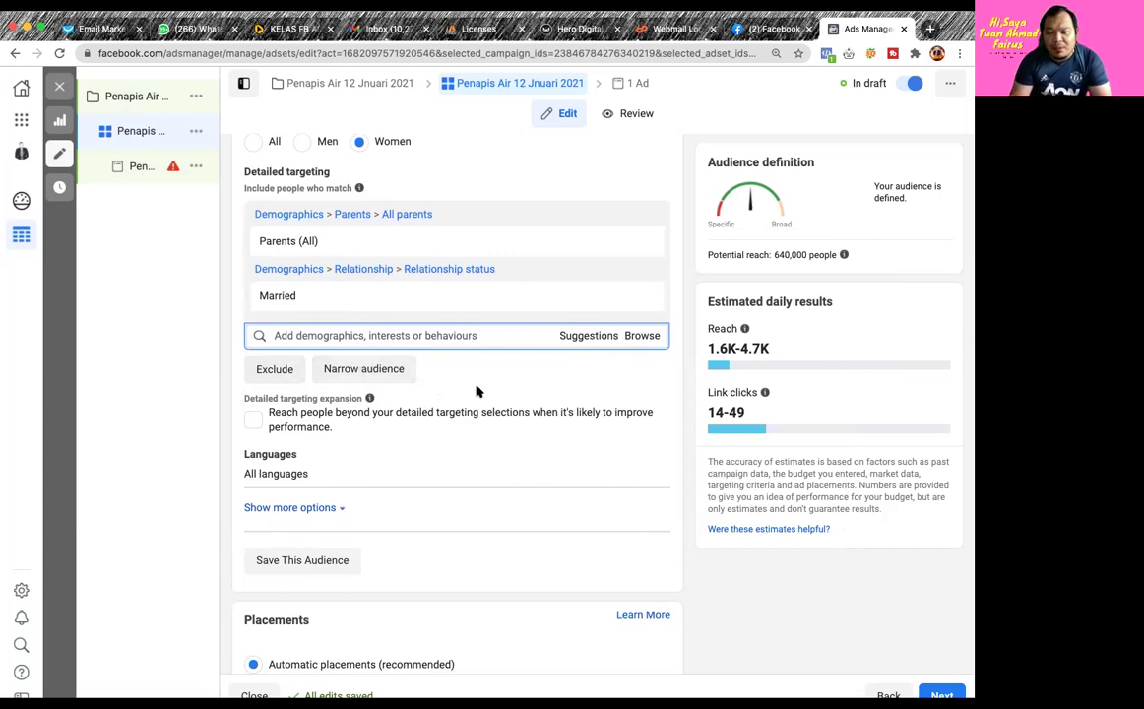
pyautogui.scroll(-3, 479, 390)
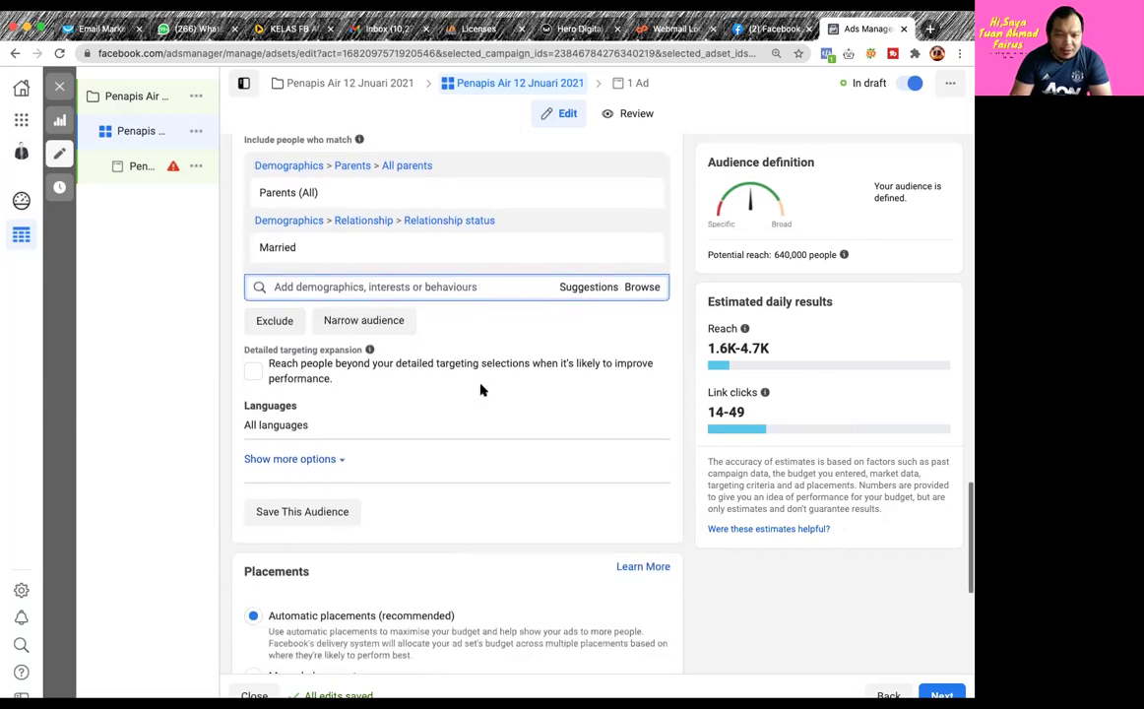
pyautogui.scroll(-2, 480, 390)
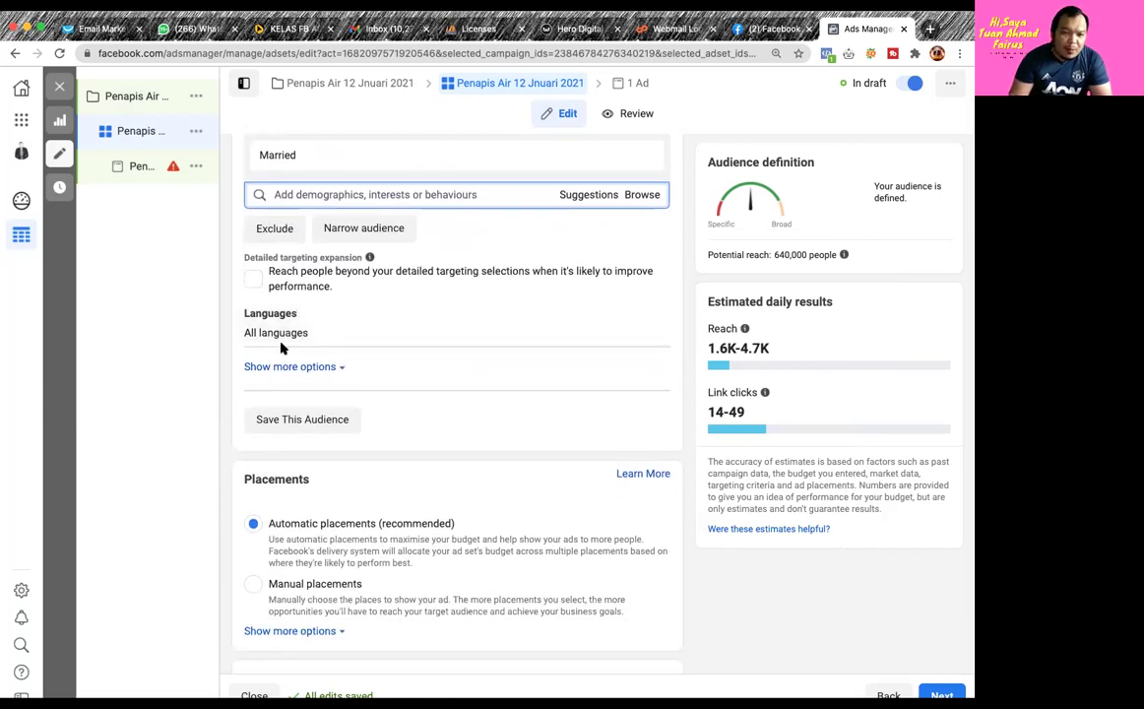
pyautogui.click(334, 369)
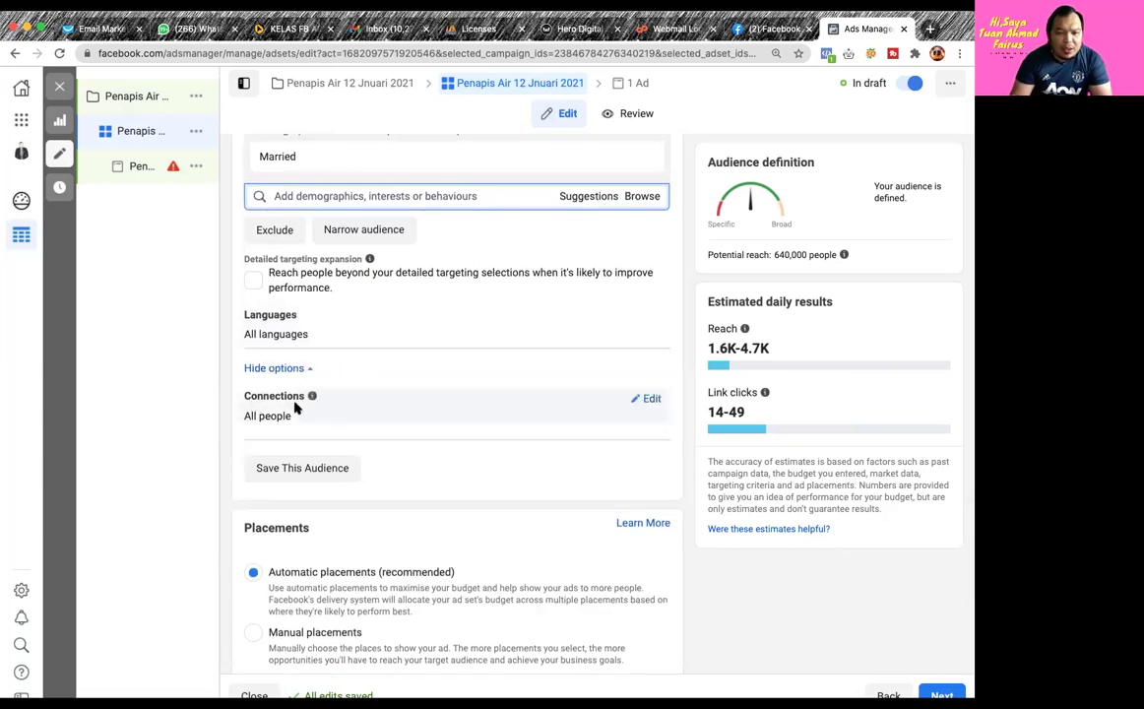
# Examine the Placements section, expanding its additional brand safety options and collapsing them again
pyautogui.scroll(-5, 506, 430)
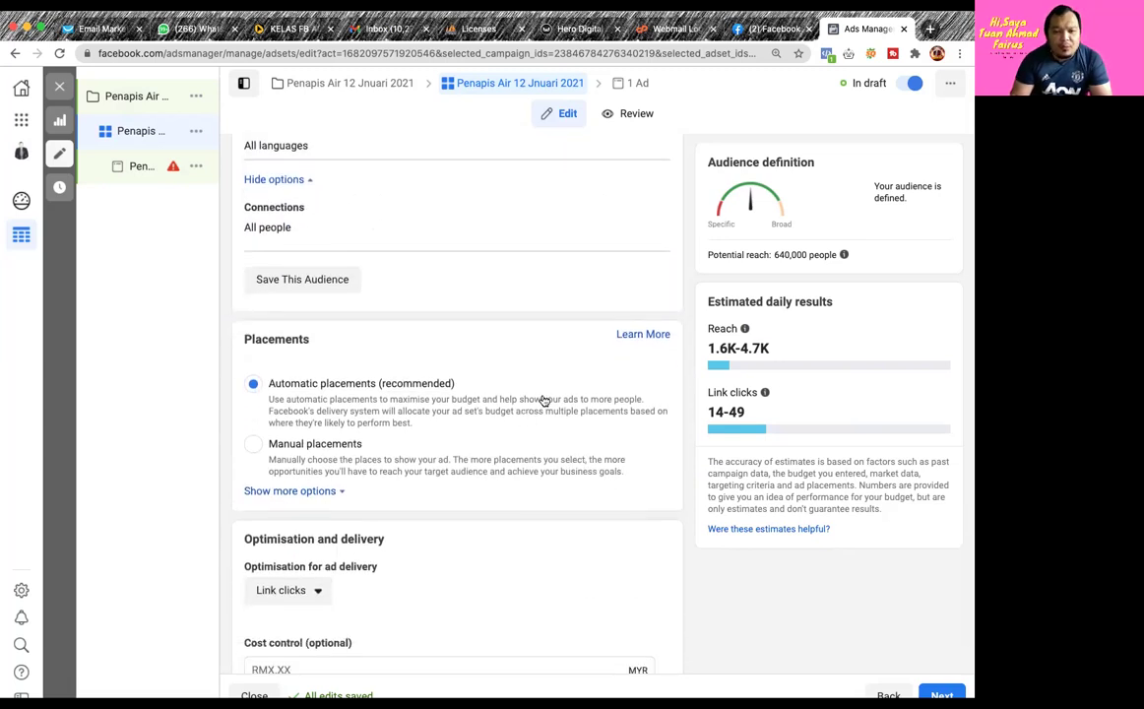
pyautogui.scroll(-4, 542, 400)
pyautogui.scroll(1, 541, 400)
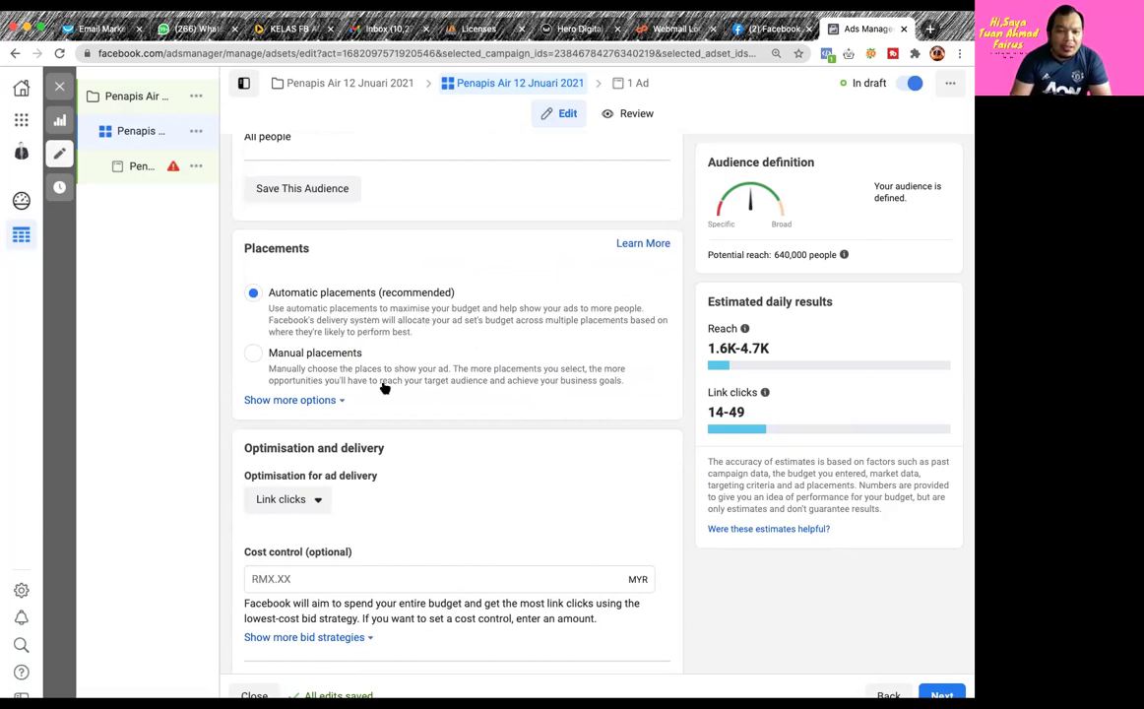
pyautogui.click(307, 400)
pyautogui.scroll(-3, 514, 390)
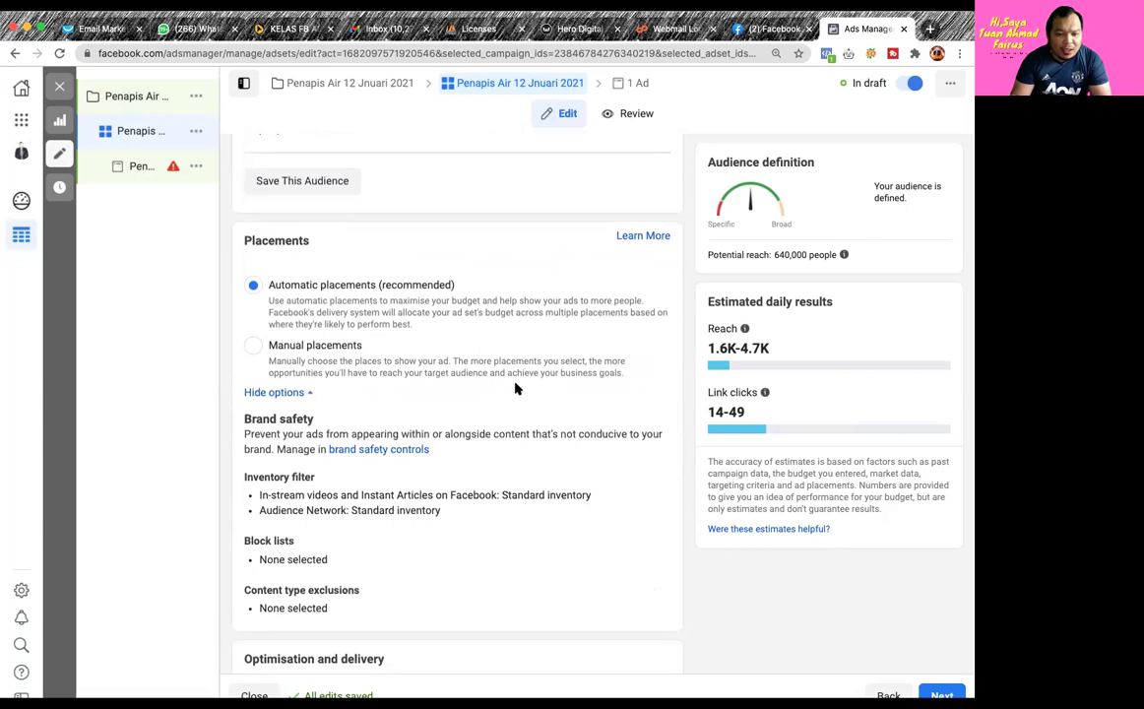
pyautogui.scroll(2, 492, 389)
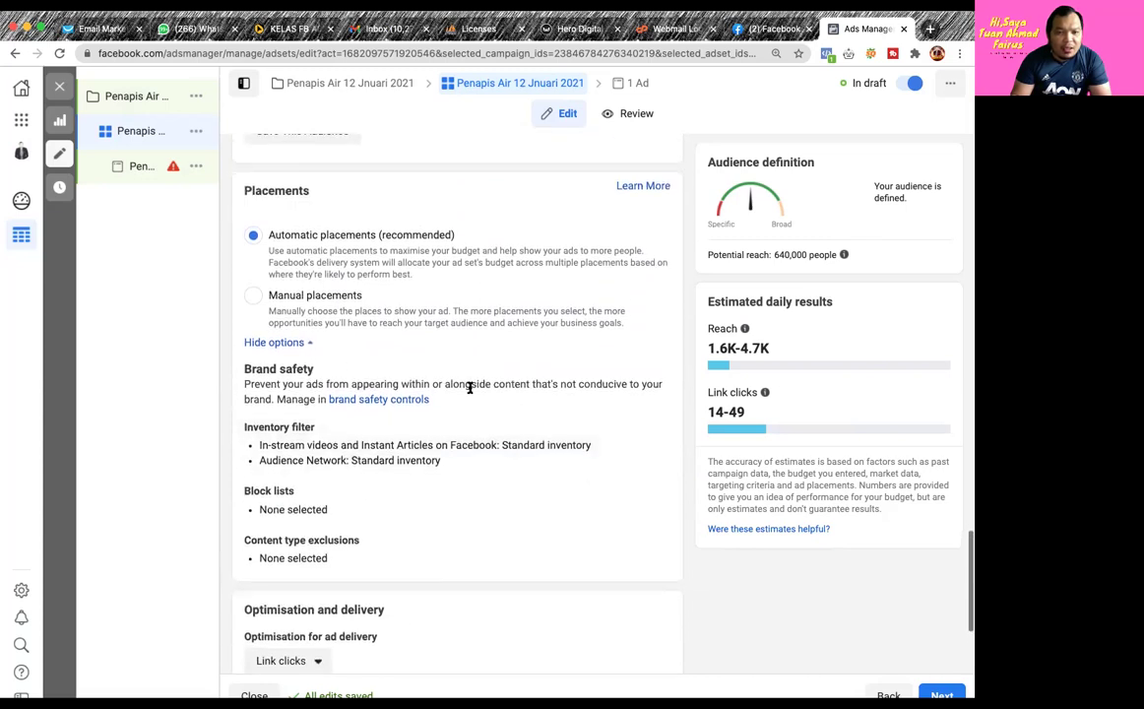
pyautogui.click(302, 344)
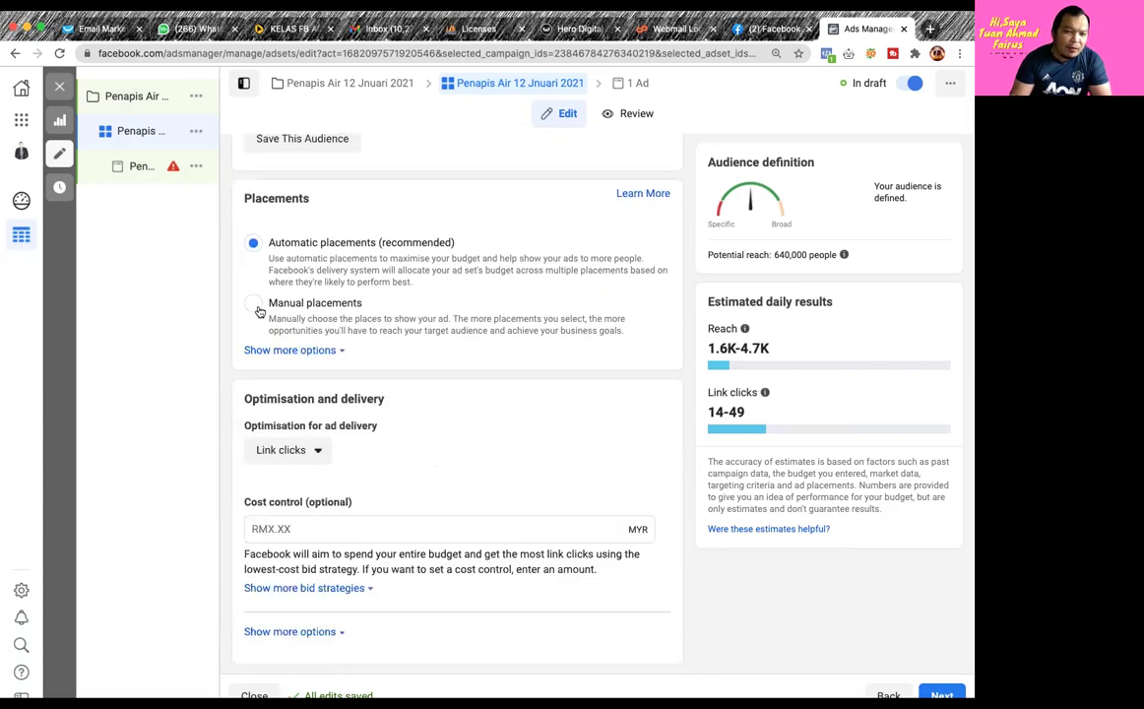
# Switch to Manual placements to view the device and platform choices, and restore Automatic placements
pyautogui.click(253, 303)
pyautogui.scroll(-2, 525, 418)
pyautogui.scroll(3, 526, 416)
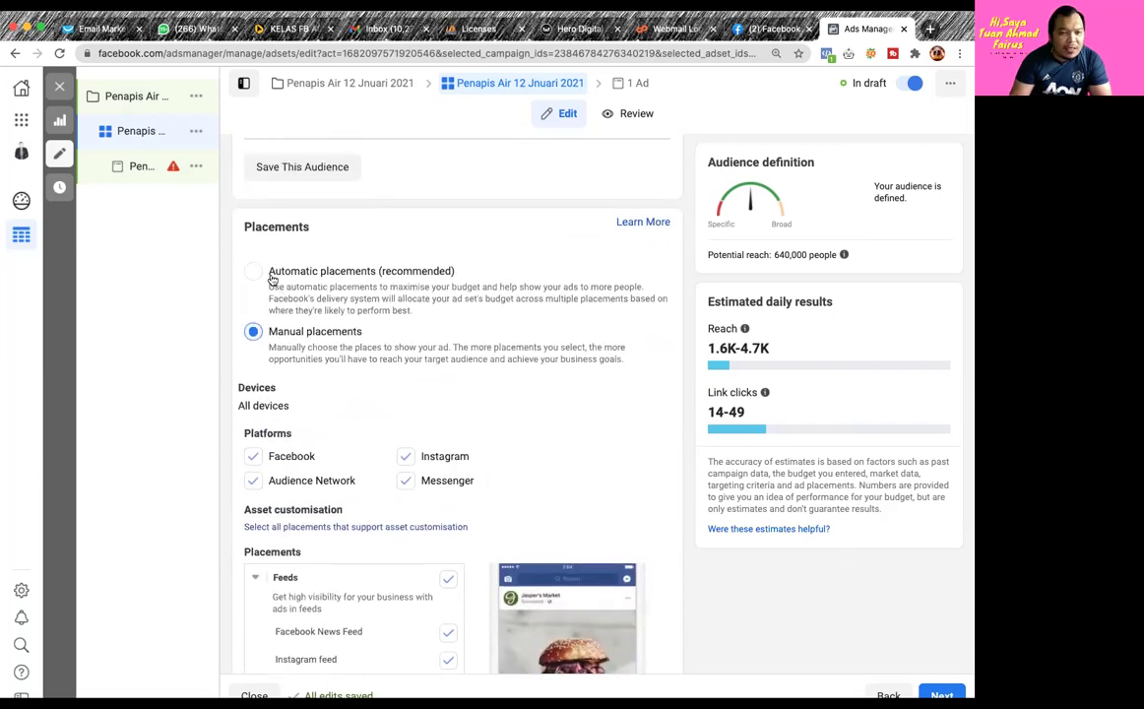
pyautogui.click(255, 272)
pyautogui.scroll(-1, 578, 426)
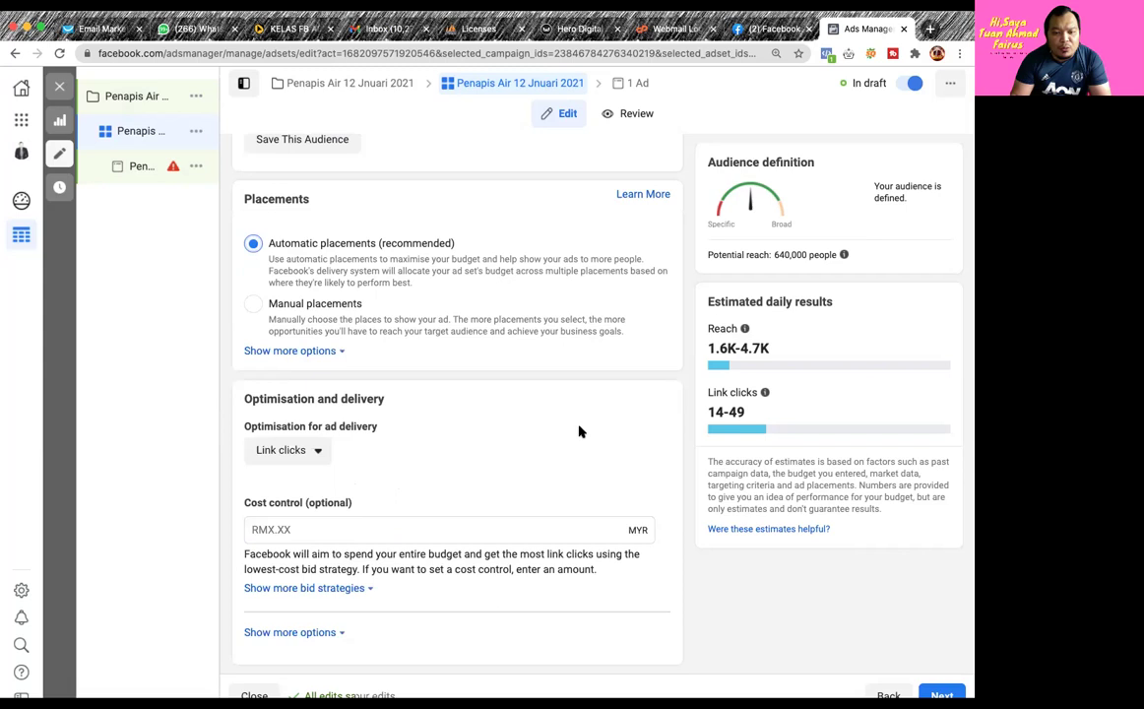
# Review the whole ad set, from optimisation and placements through audience targeting and location to the ad set name and traffic destination
pyautogui.scroll(-1, 519, 422)
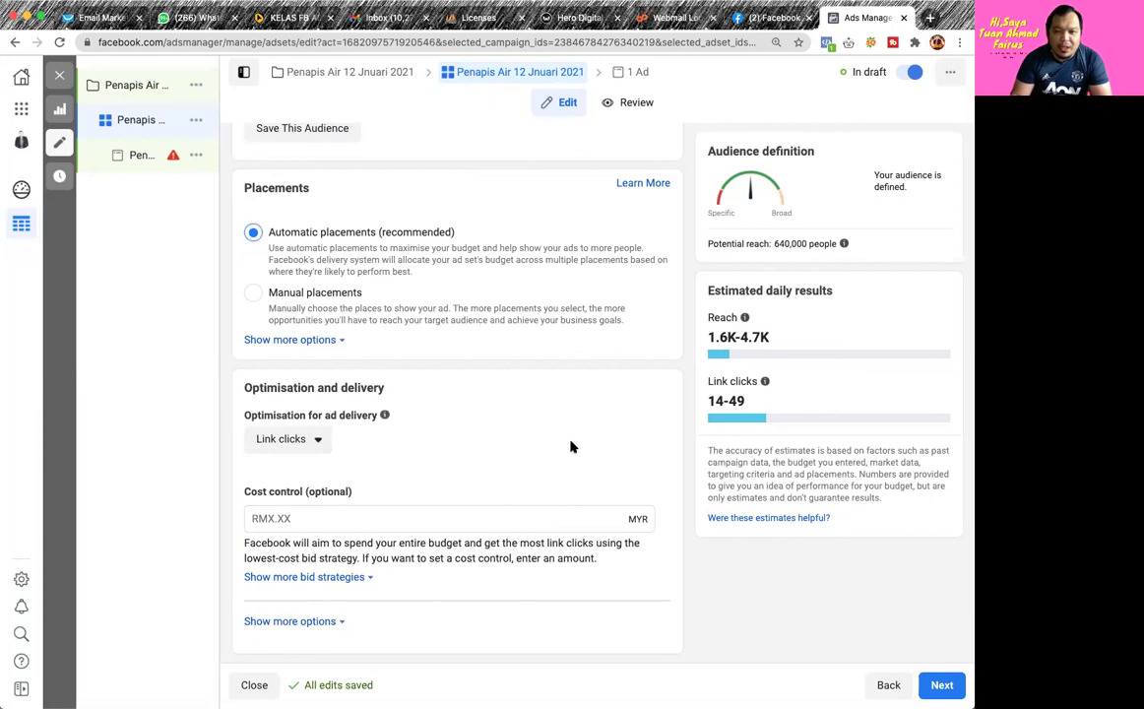
pyautogui.scroll(5, 589, 385)
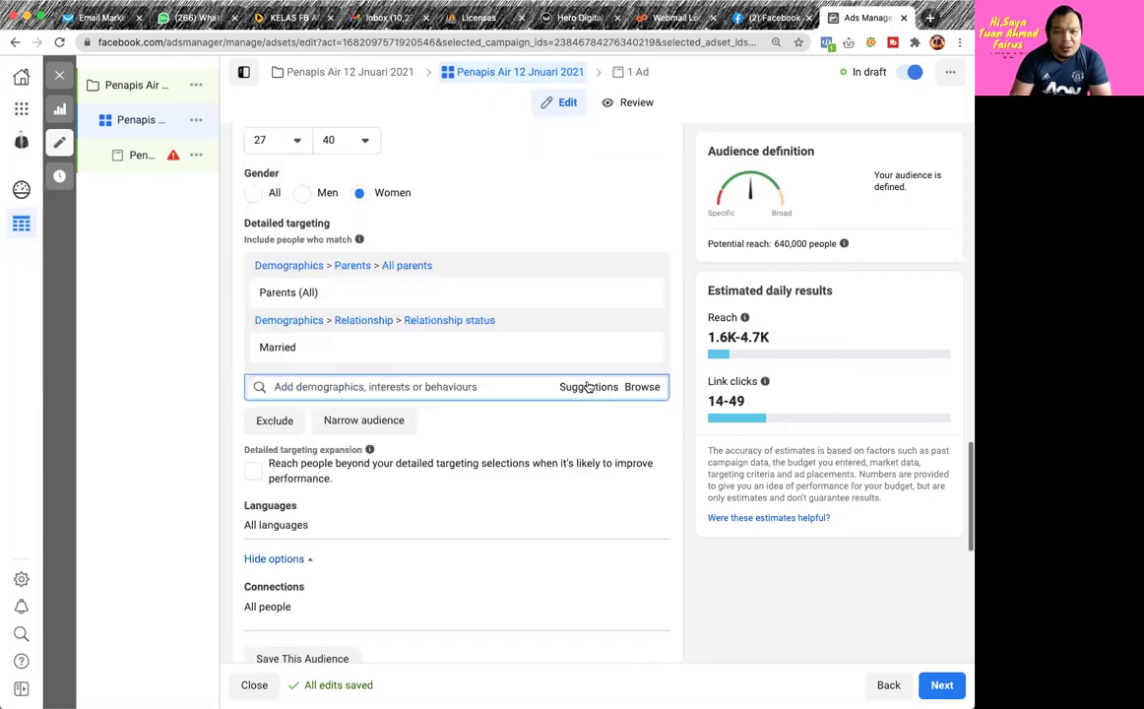
pyautogui.scroll(2, 589, 386)
pyautogui.scroll(-1, 589, 386)
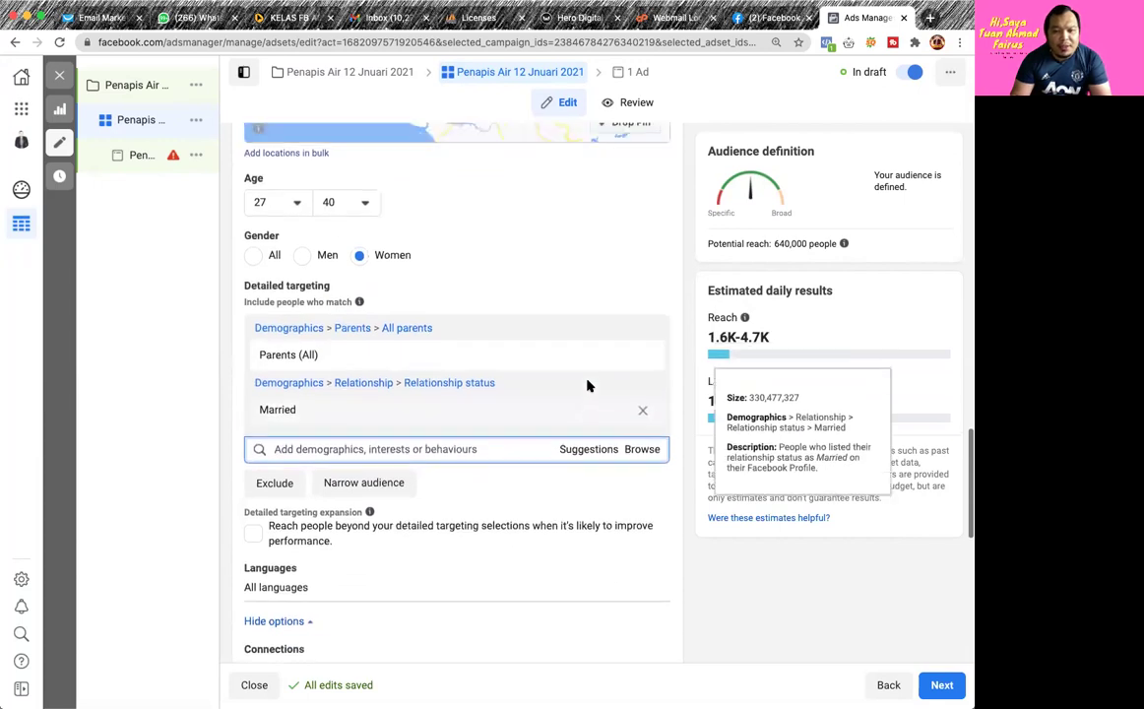
pyautogui.scroll(2, 589, 385)
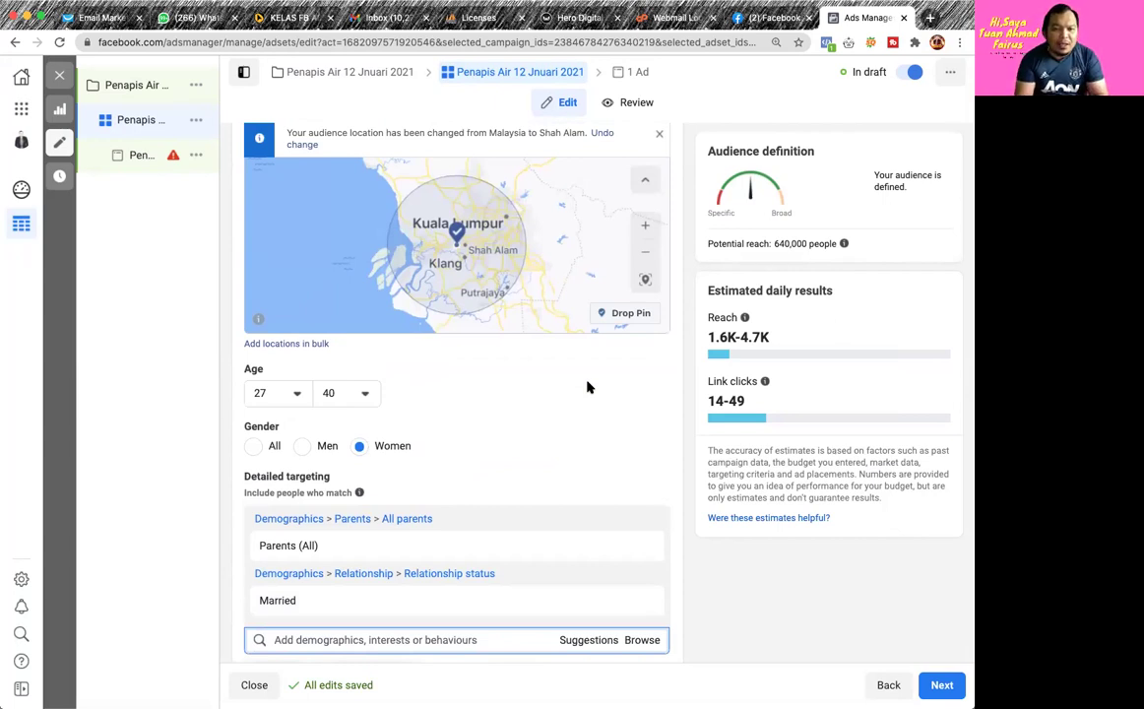
pyautogui.scroll(3, 587, 387)
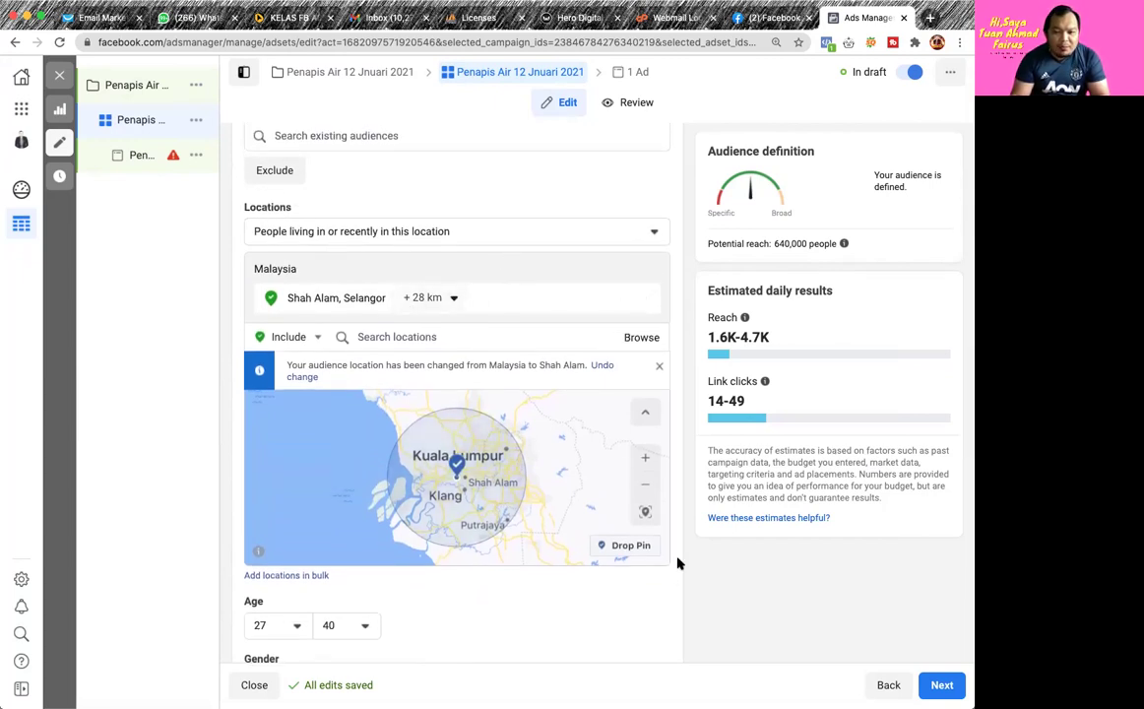
pyautogui.scroll(-2, 678, 563)
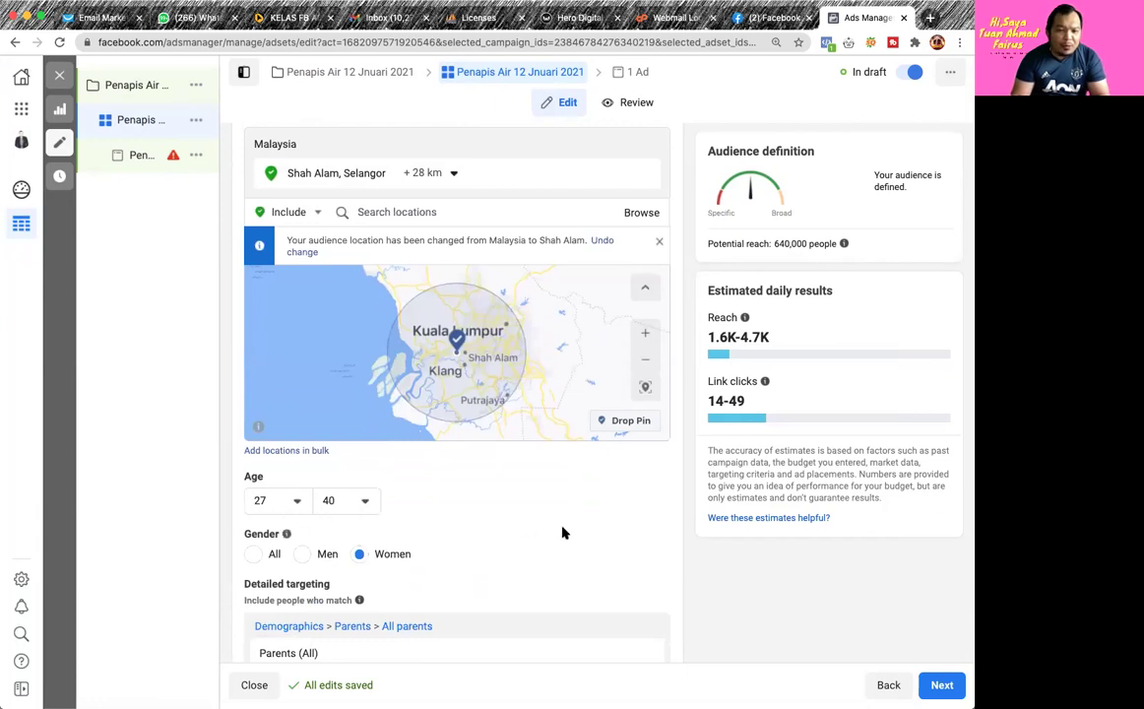
pyautogui.scroll(-4, 563, 533)
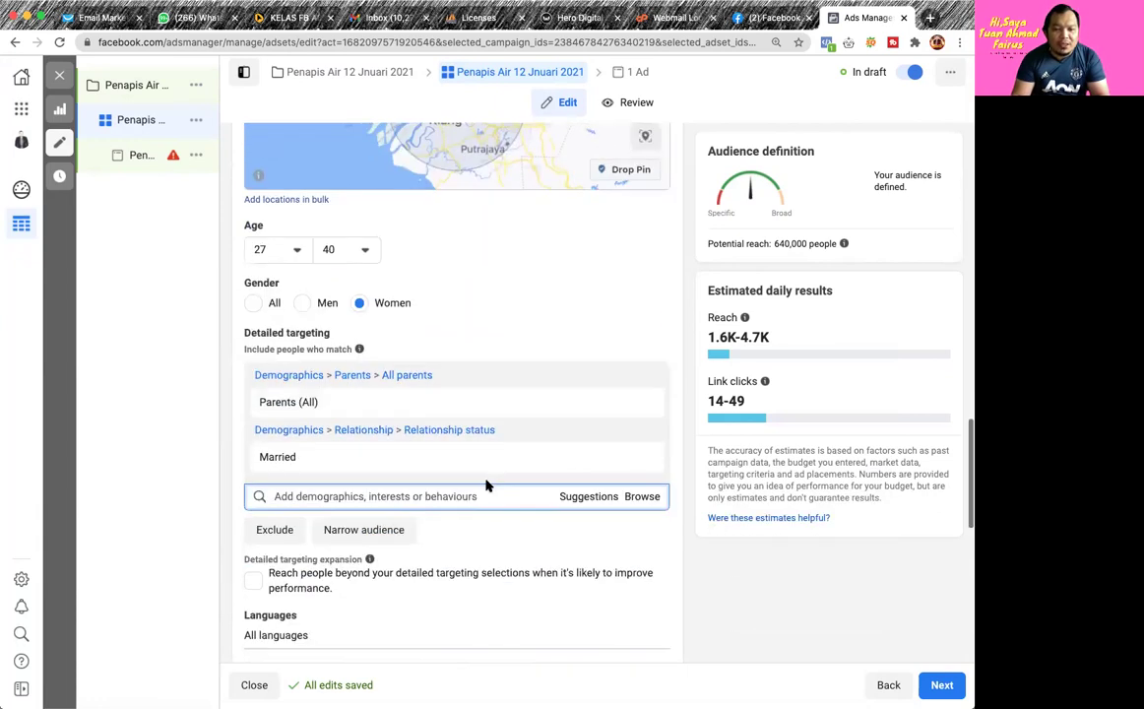
pyautogui.moveTo(284, 406)
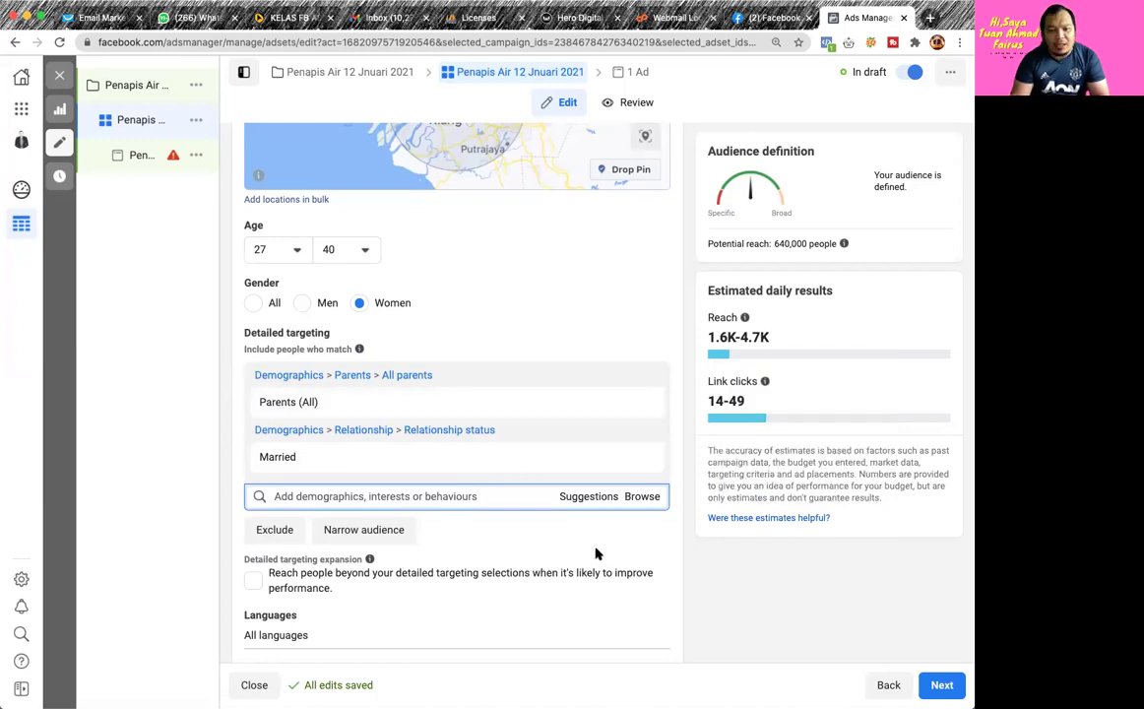
pyautogui.scroll(-4, 595, 554)
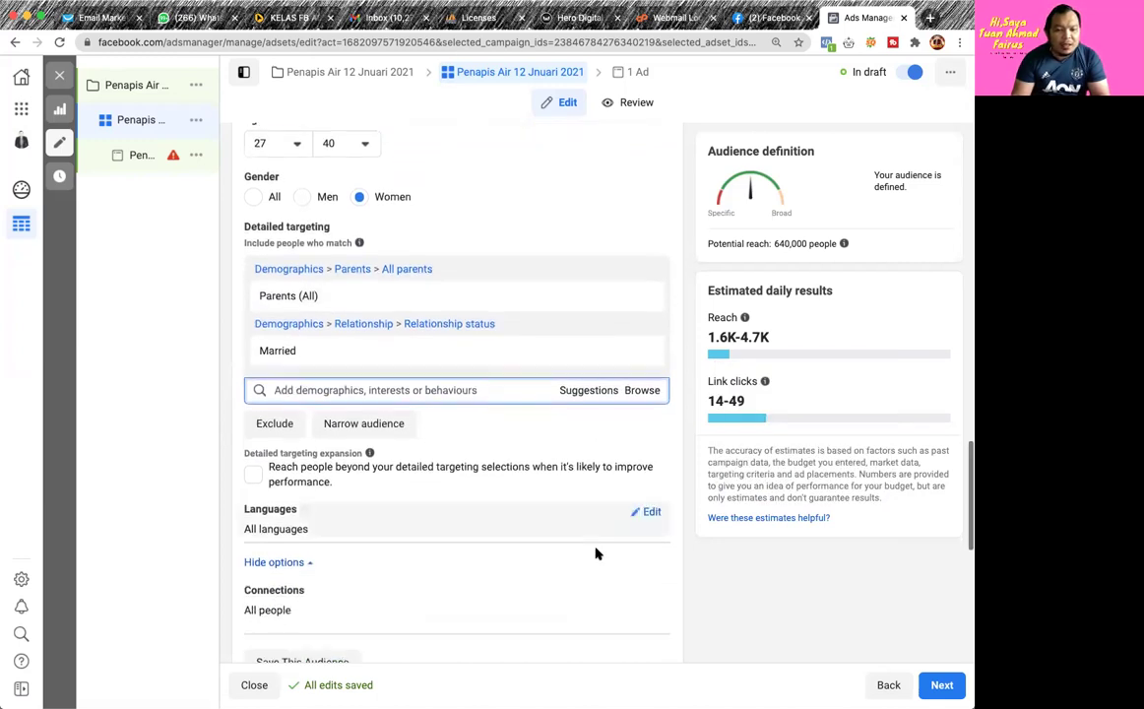
pyautogui.scroll(-2, 595, 555)
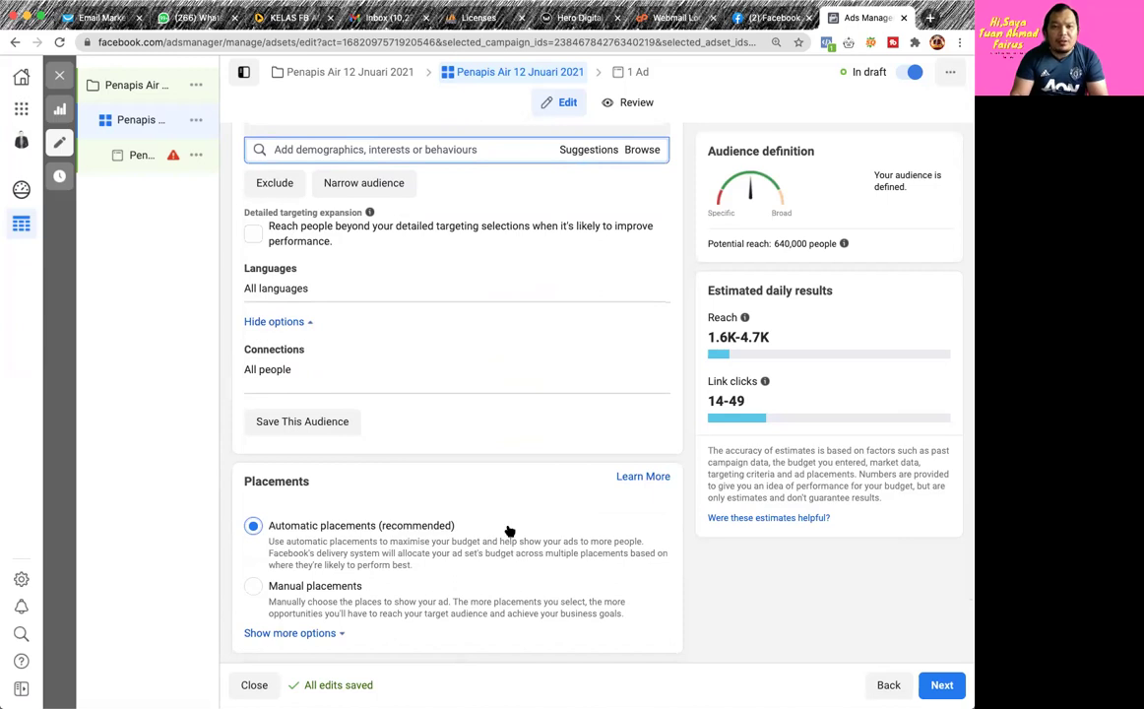
pyautogui.scroll(15, 502, 492)
pyautogui.scroll(3, 497, 482)
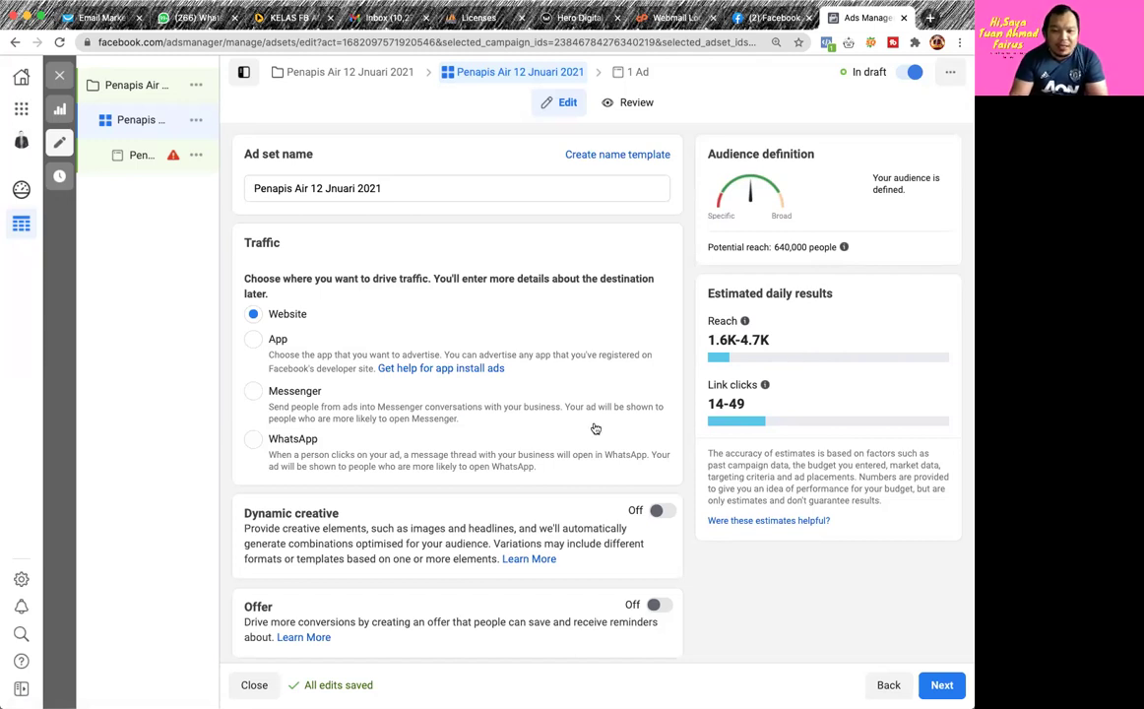
# Proceed from the ad set to the ad and set its Facebook Page identity to the advertiser's own personal-name Page
pyautogui.scroll(-10, 593, 429)
pyautogui.scroll(-8, 624, 534)
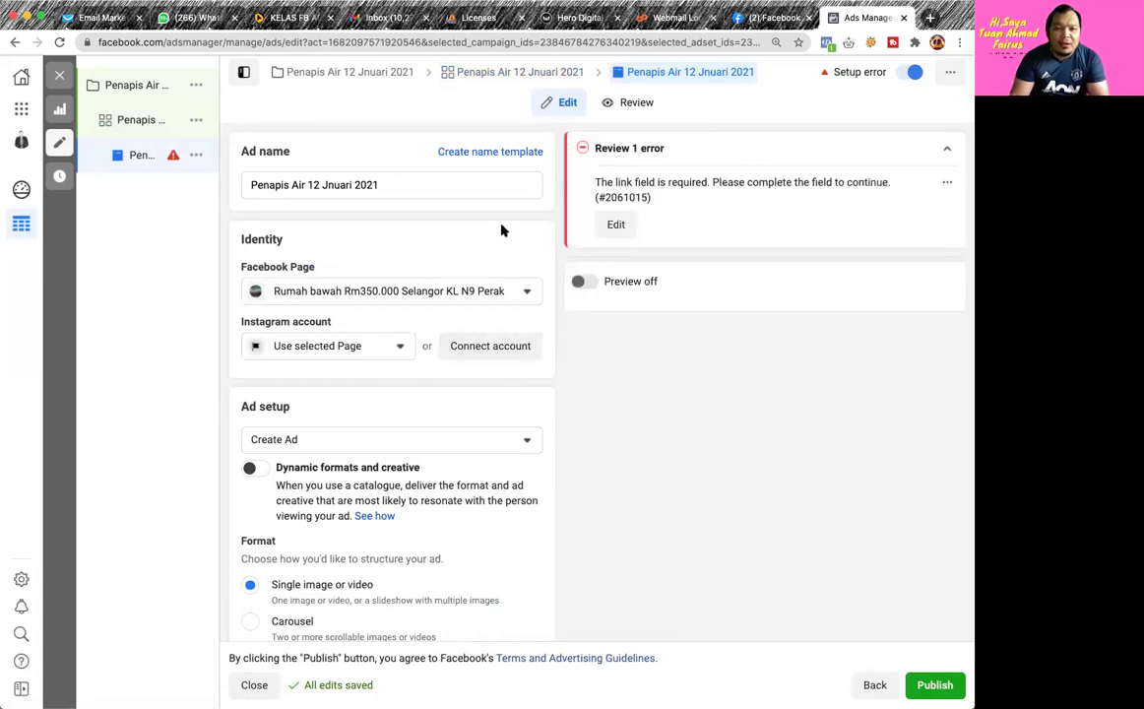
pyautogui.click(516, 291)
pyautogui.scroll(10, 456, 384)
pyautogui.scroll(2, 456, 384)
pyautogui.scroll(-3, 456, 384)
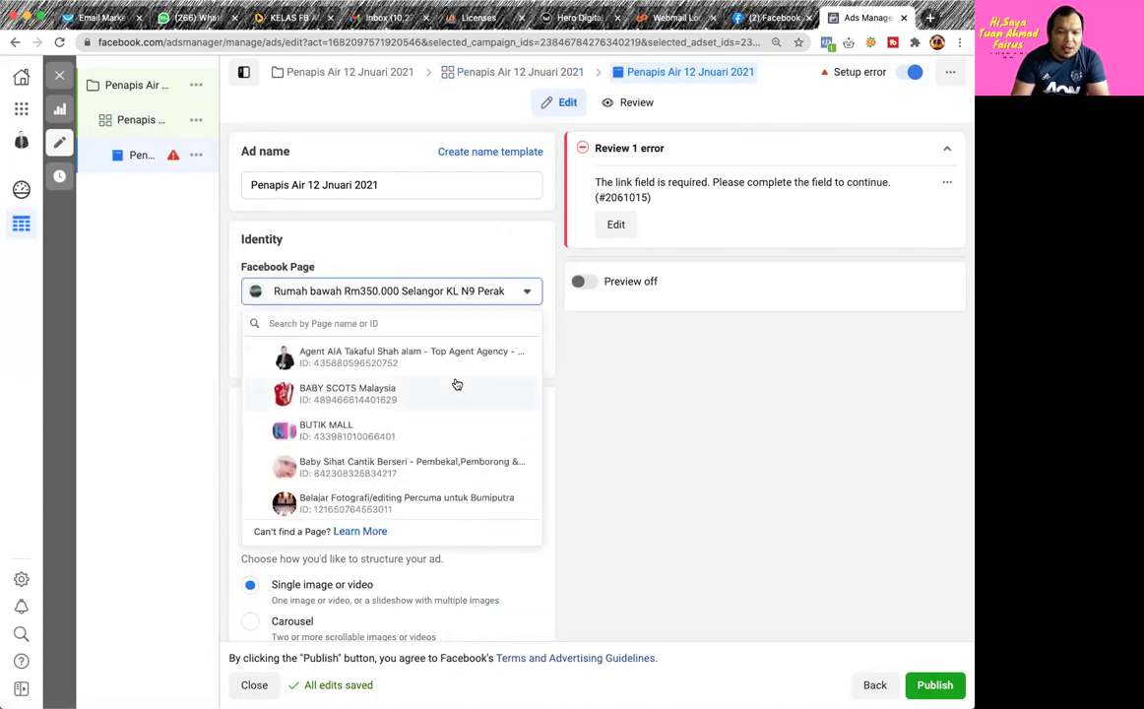
pyautogui.scroll(-8, 455, 384)
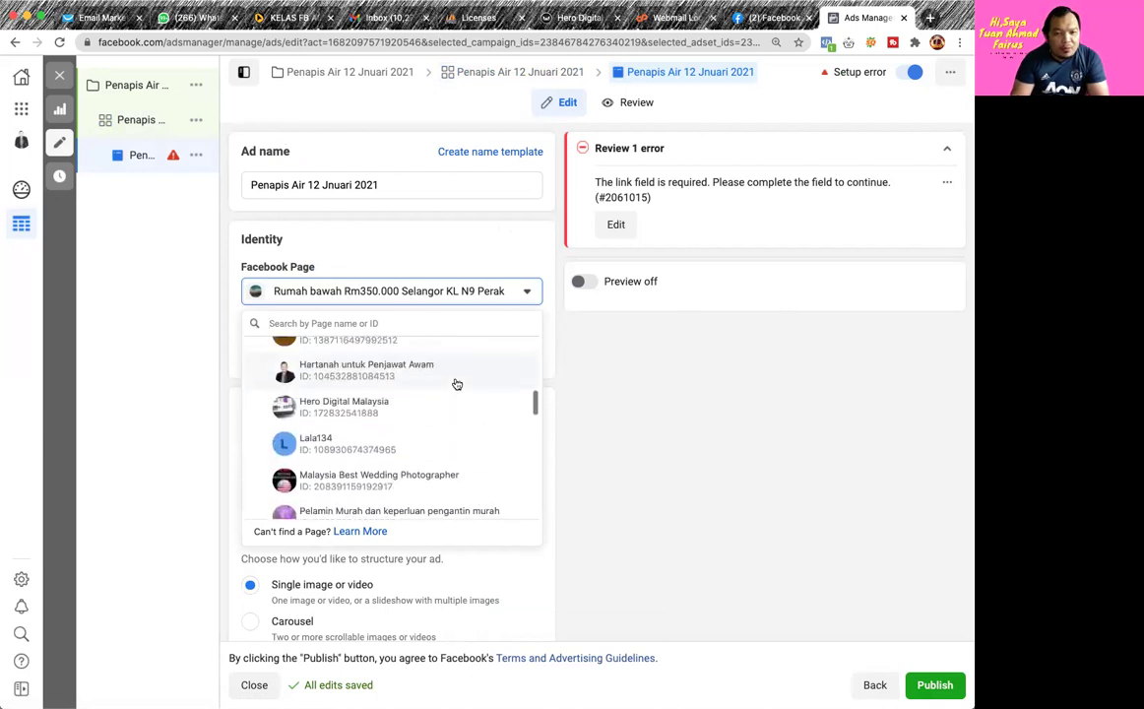
pyautogui.scroll(-10, 456, 384)
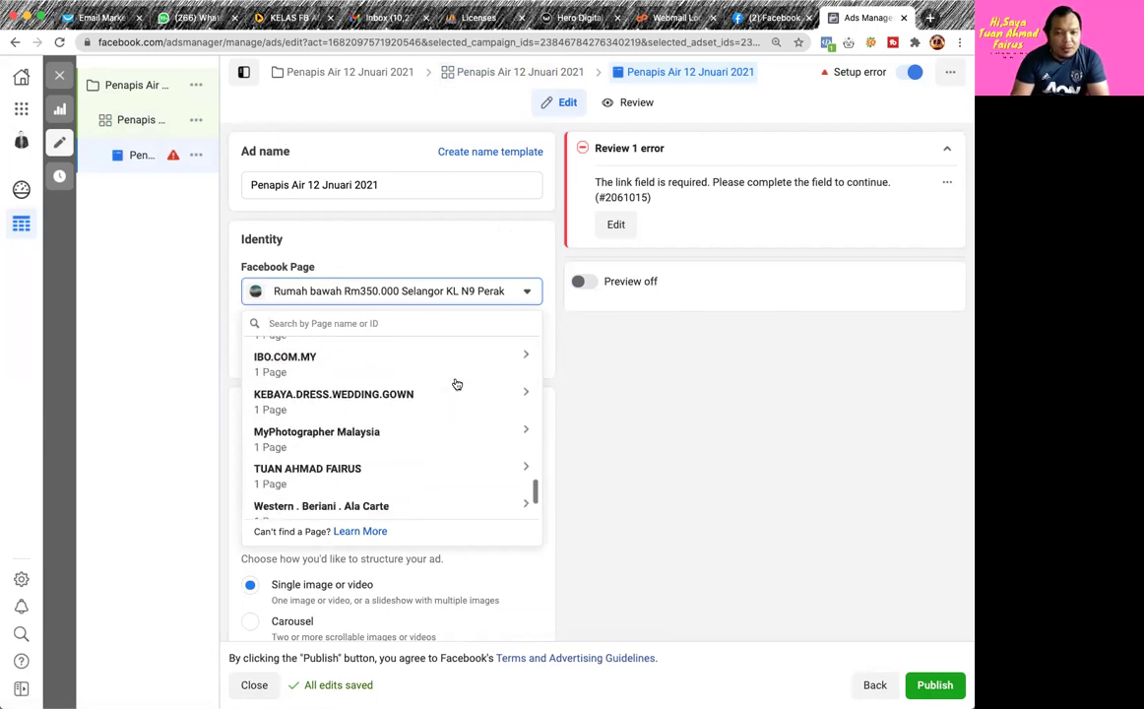
pyautogui.click(525, 383)
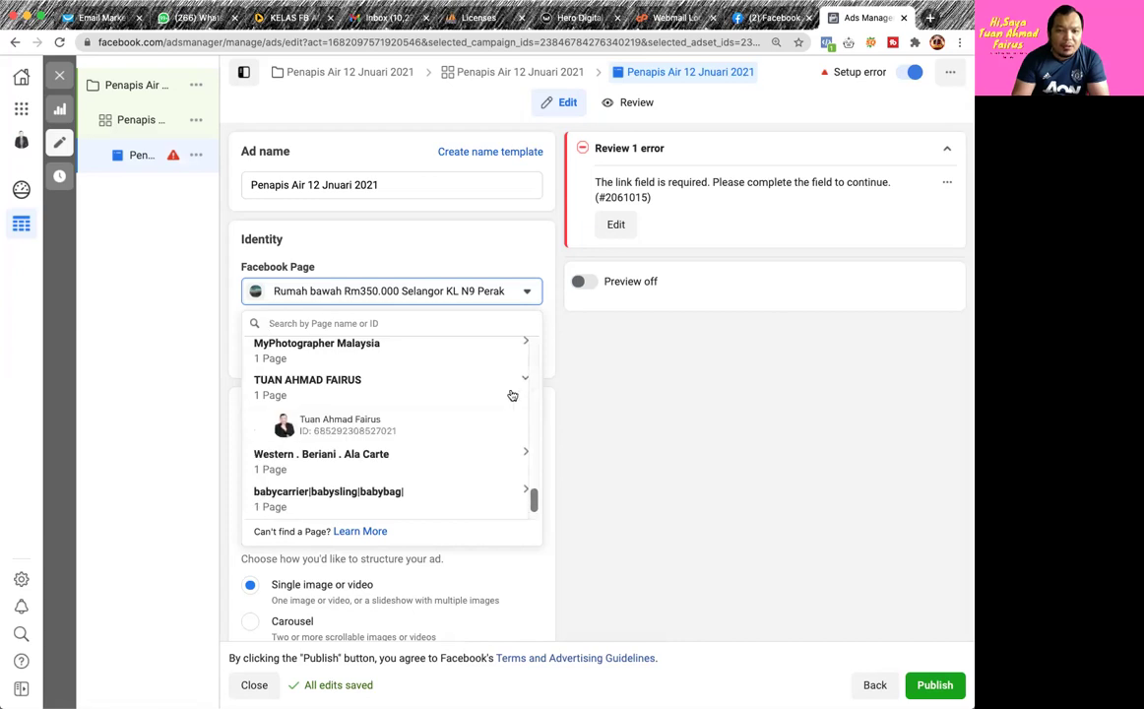
pyautogui.click(352, 424)
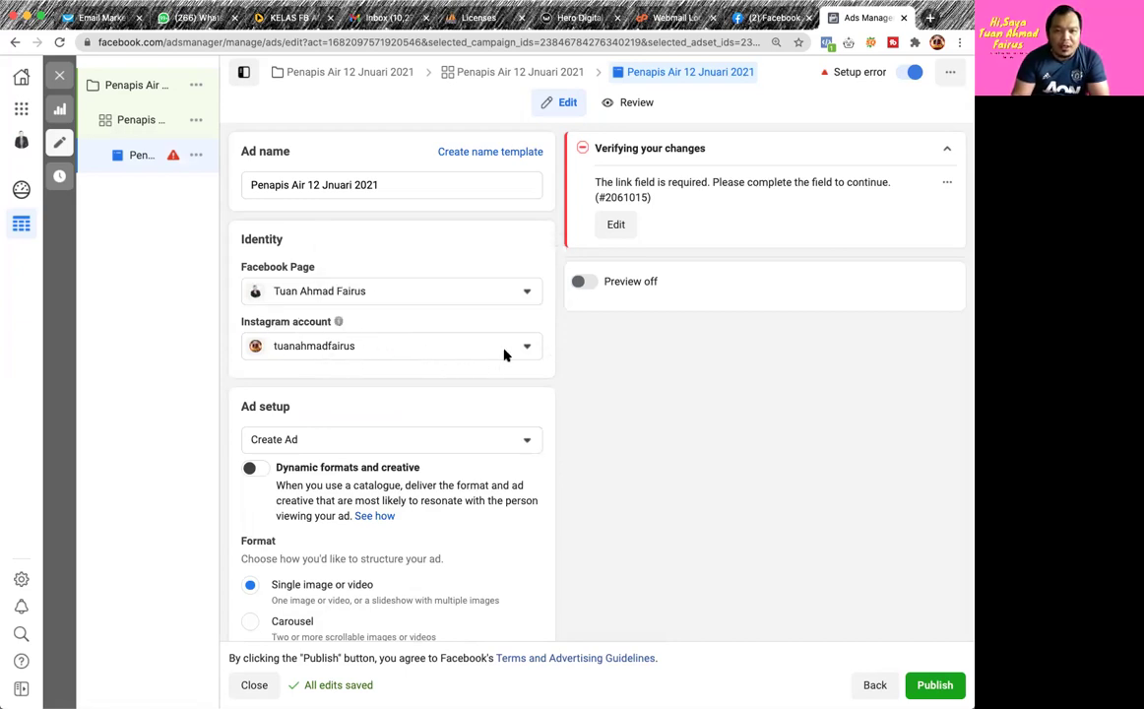
# Turn on the ad preview and review the ad setup, from format and full-screen mobile experience to the ad creative fields
pyautogui.click(578, 283)
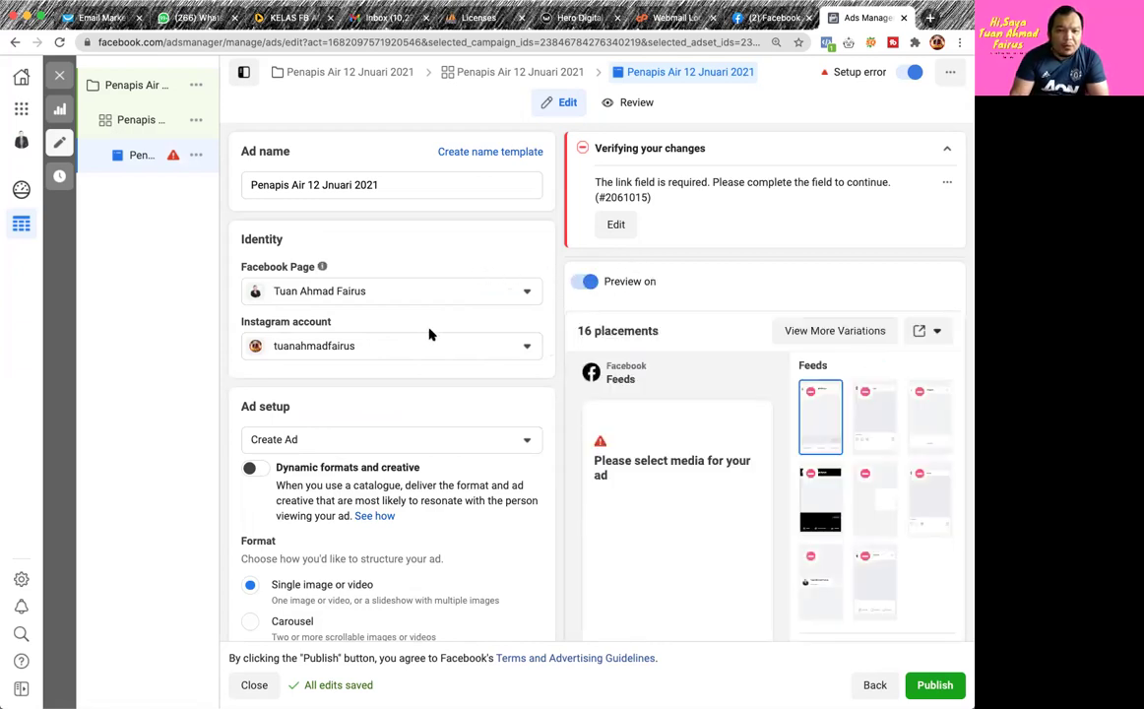
pyautogui.scroll(-5, 443, 390)
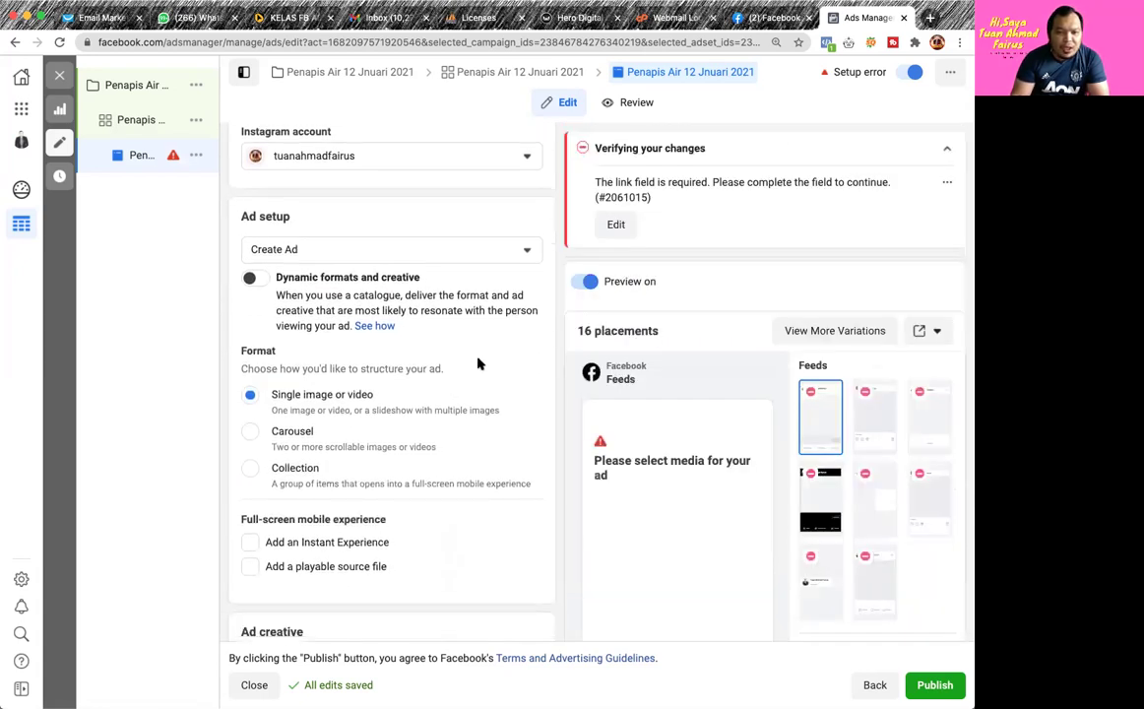
pyautogui.scroll(-2, 478, 364)
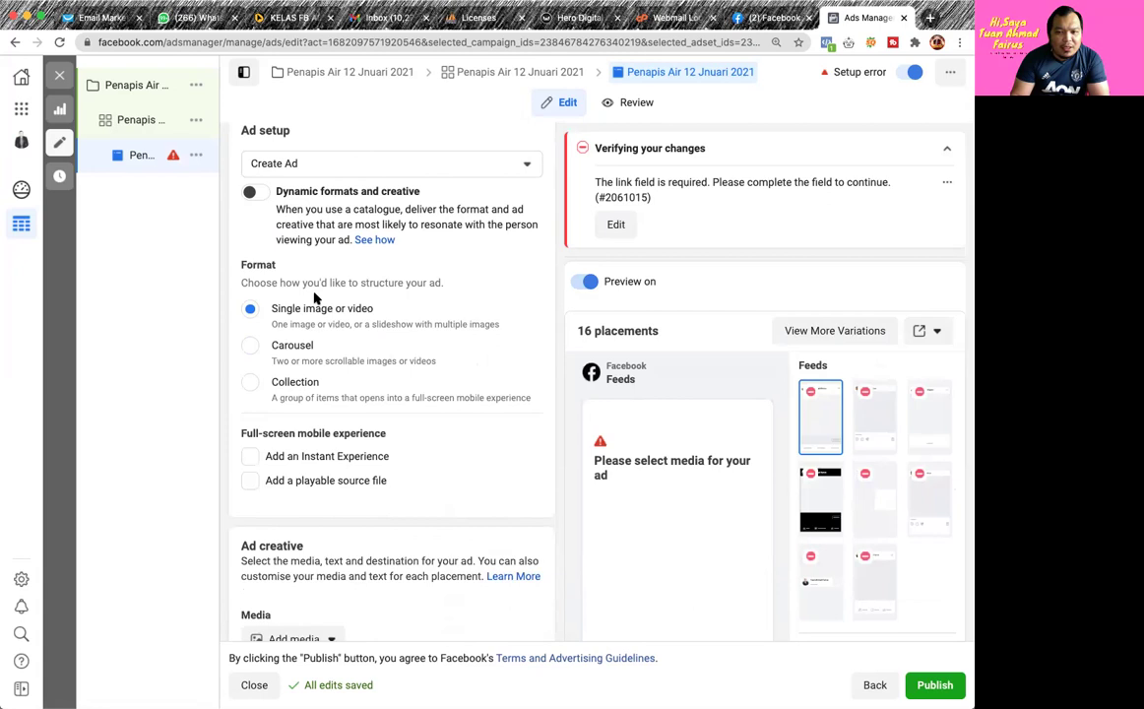
pyautogui.scroll(-1, 419, 322)
pyautogui.scroll(-2, 421, 322)
pyautogui.scroll(1, 325, 277)
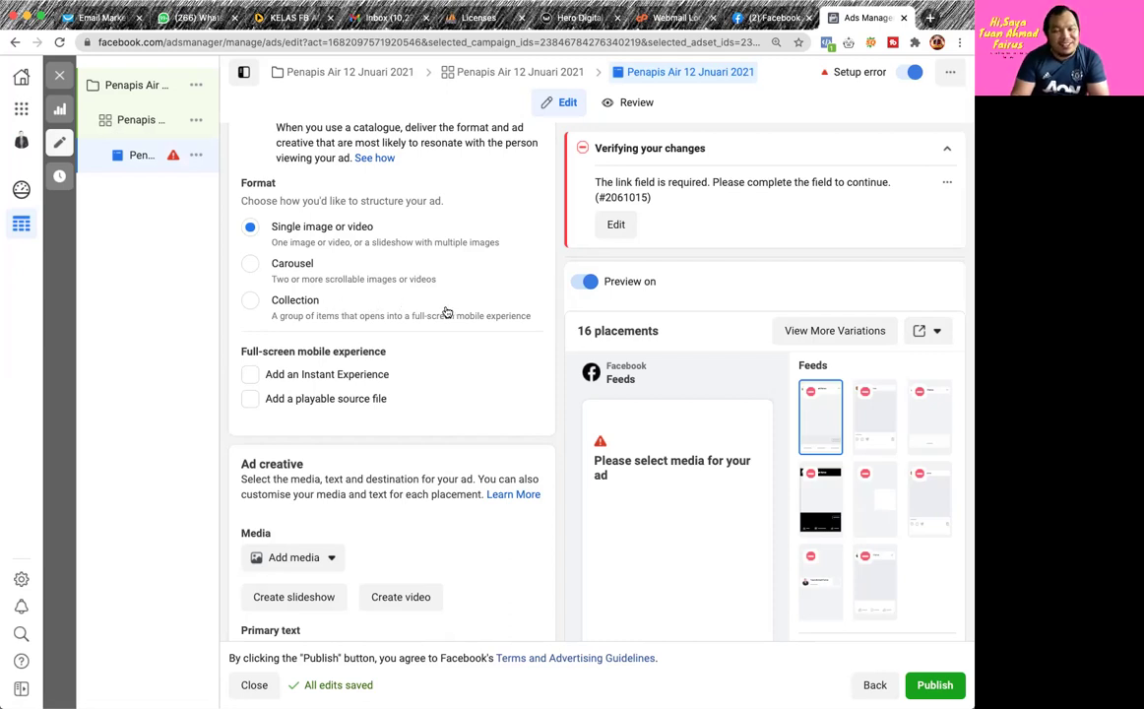
pyautogui.scroll(-2, 442, 305)
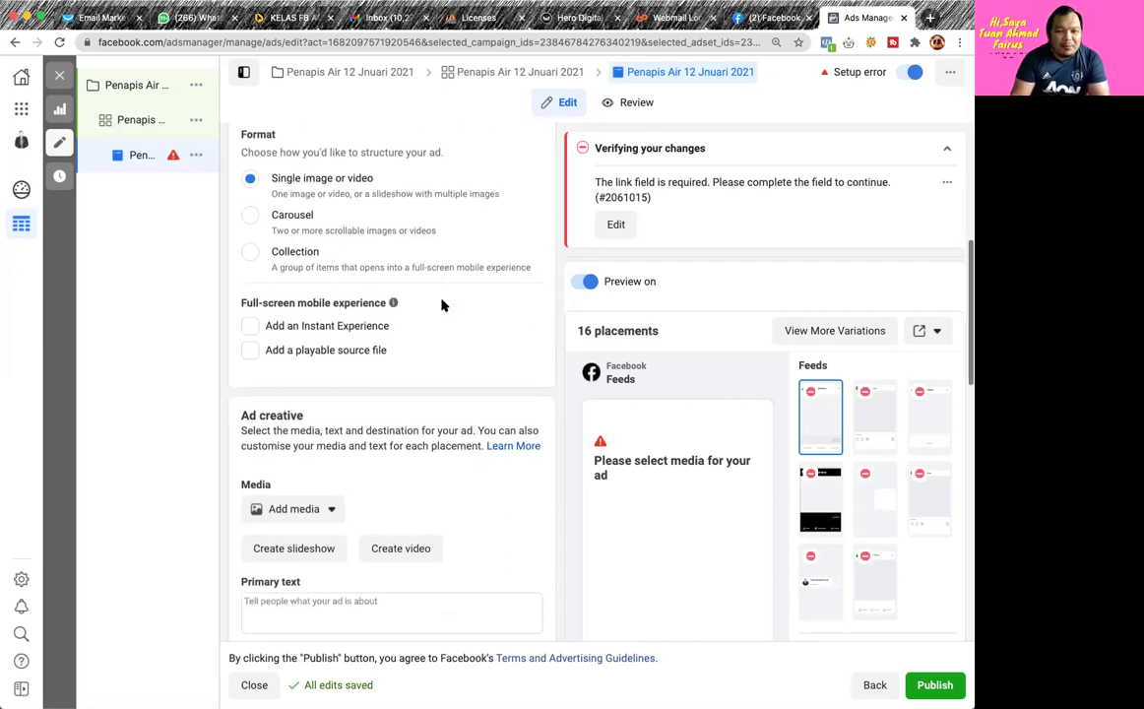
pyautogui.scroll(-1, 442, 305)
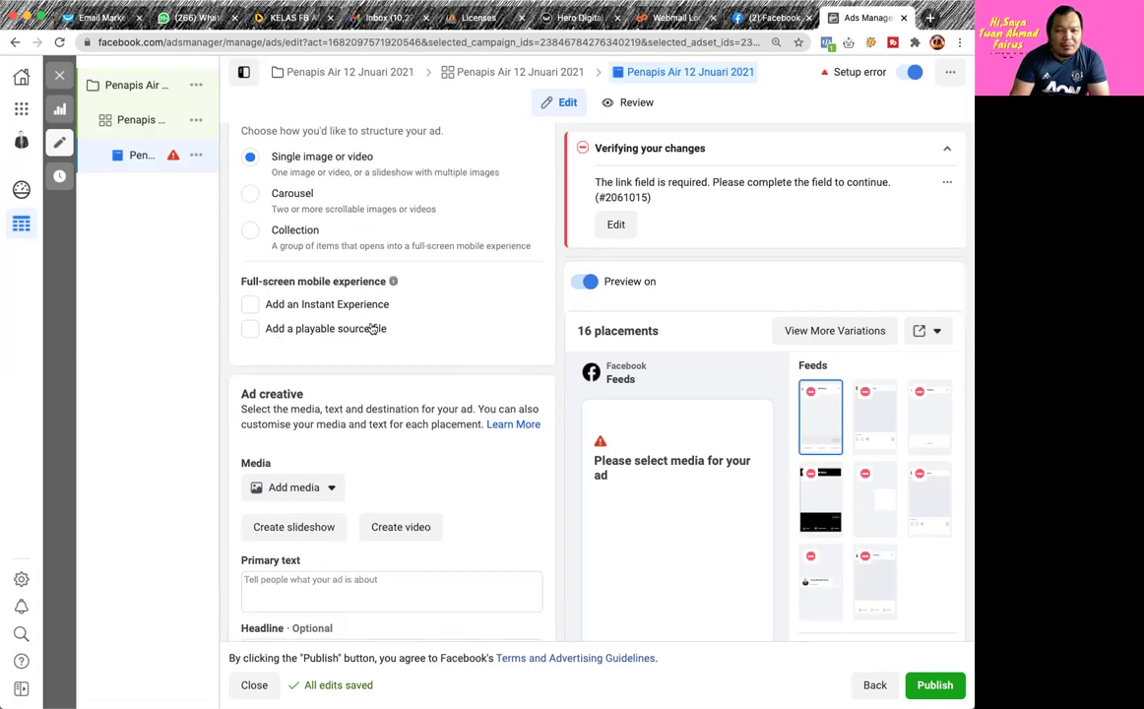
pyautogui.scroll(-3, 439, 358)
pyautogui.scroll(-3, 450, 355)
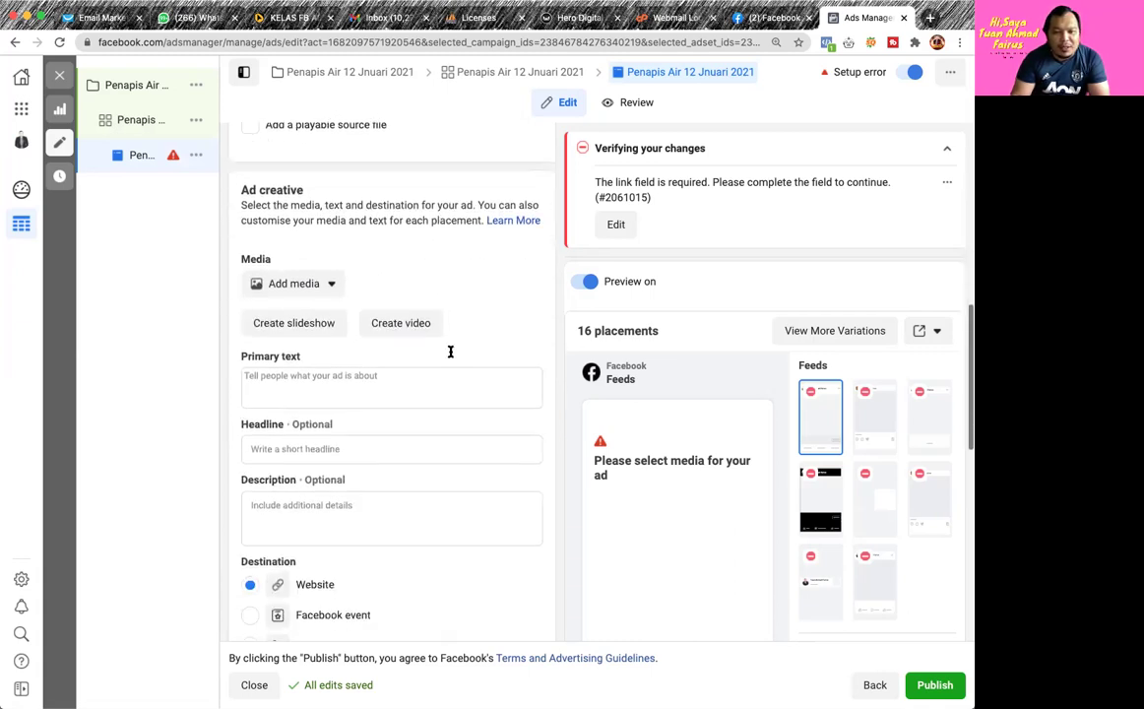
# Add the 1080 × 1080 "MEDICAL CARD / HIBAH" picture from the account images as the ad's media
pyautogui.click(324, 264)
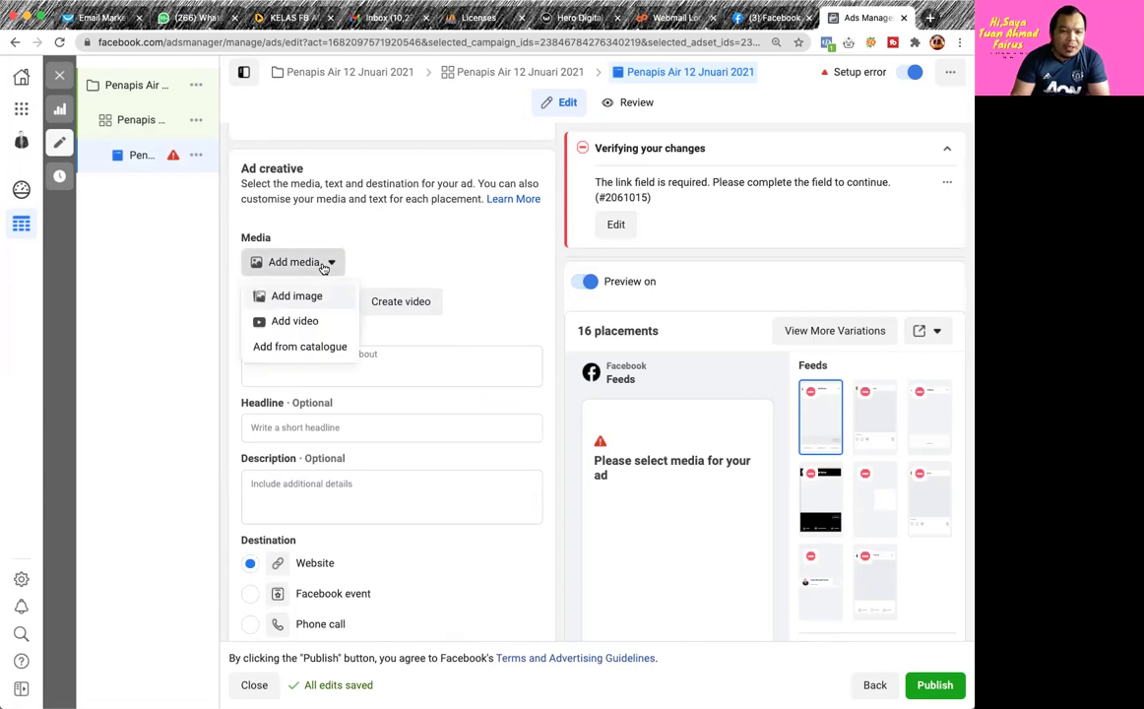
pyautogui.click(297, 296)
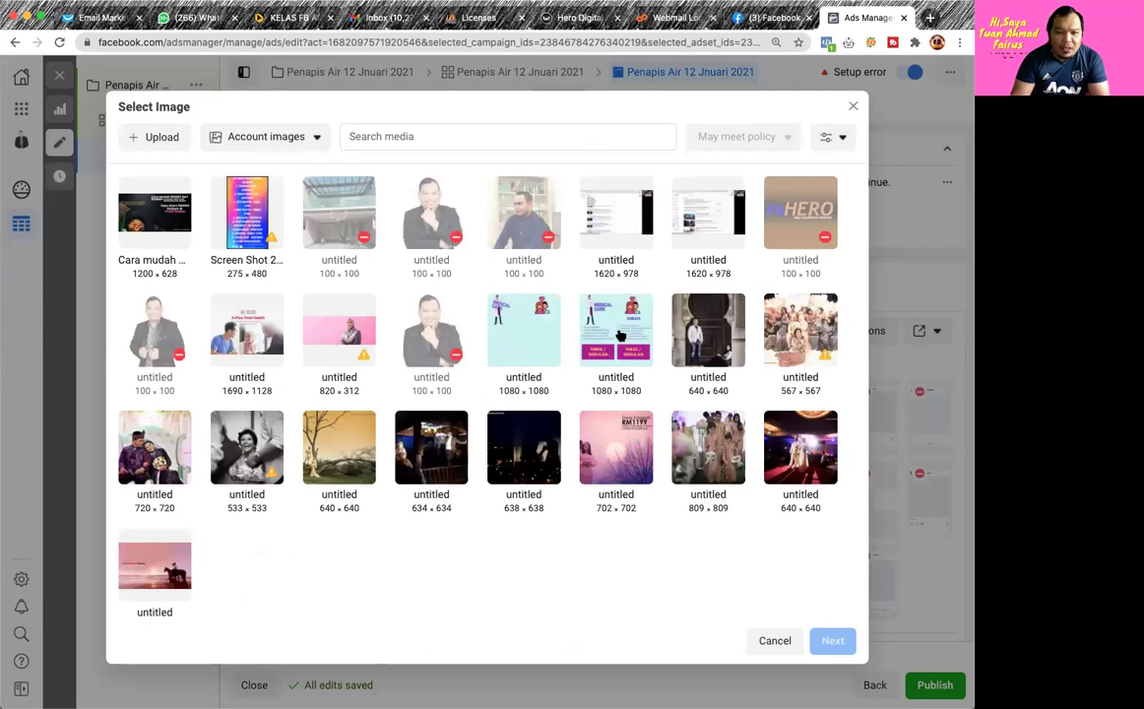
pyautogui.click(622, 341)
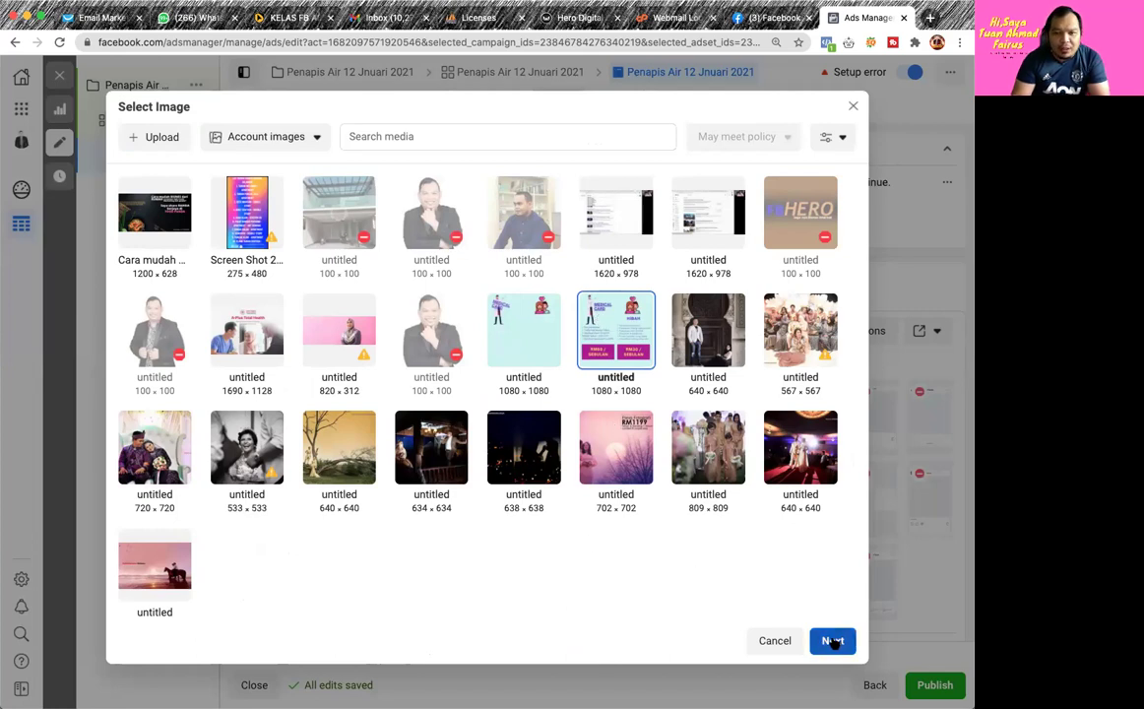
pyautogui.click(833, 642)
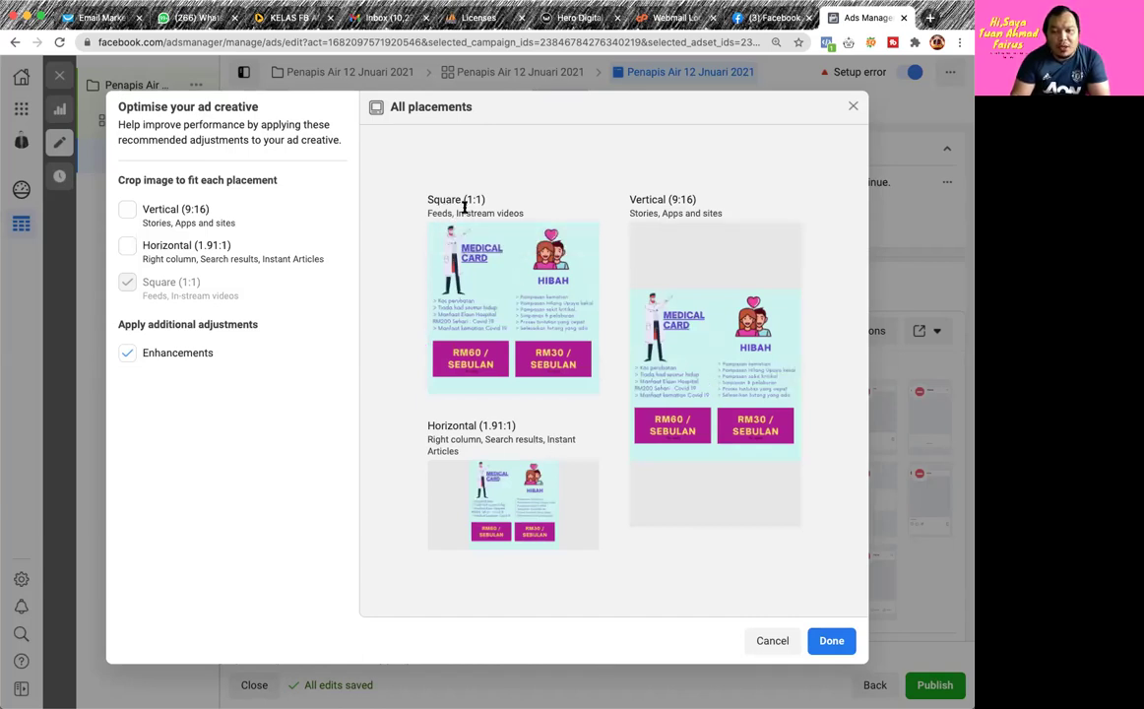
# Check the image's square, vertical and horizontal placement versions and accept them with the existing crop and enhancement settings
pyautogui.moveTo(529, 272)
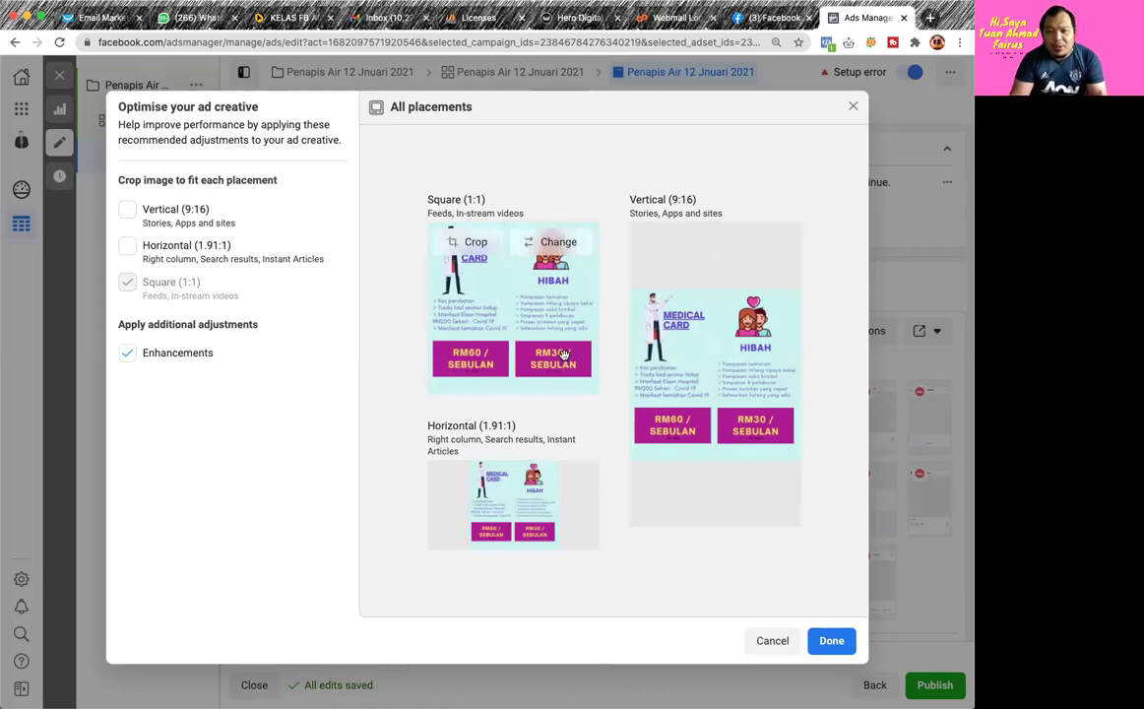
pyautogui.moveTo(664, 227)
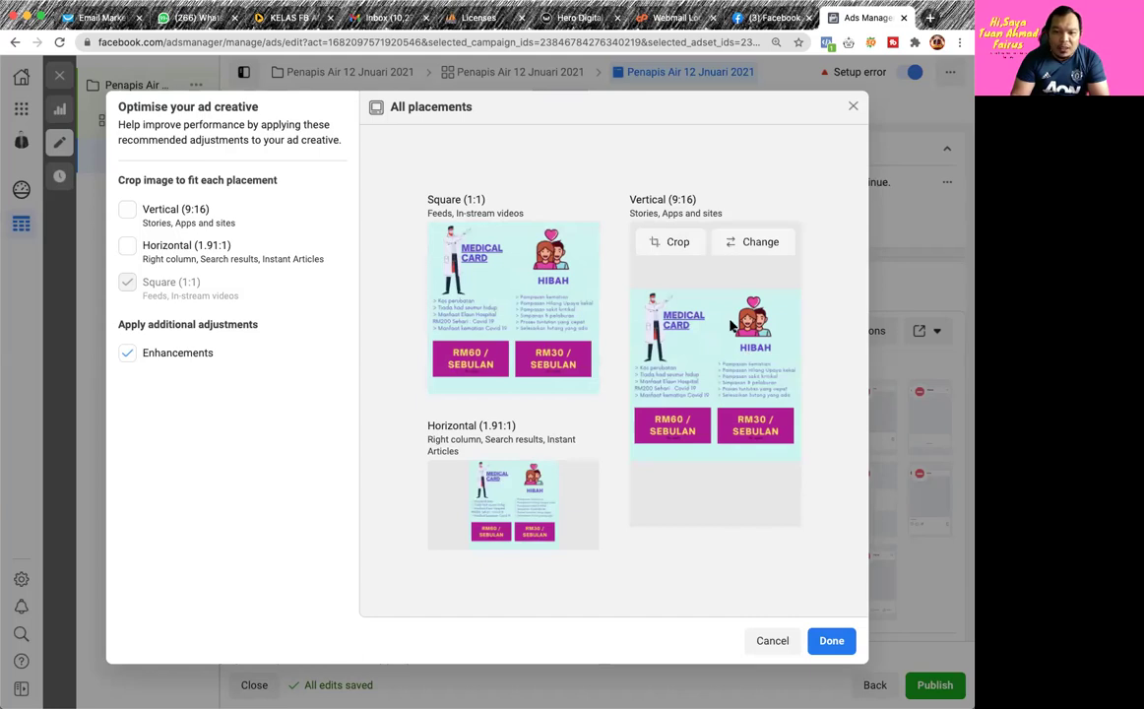
pyautogui.moveTo(558, 499)
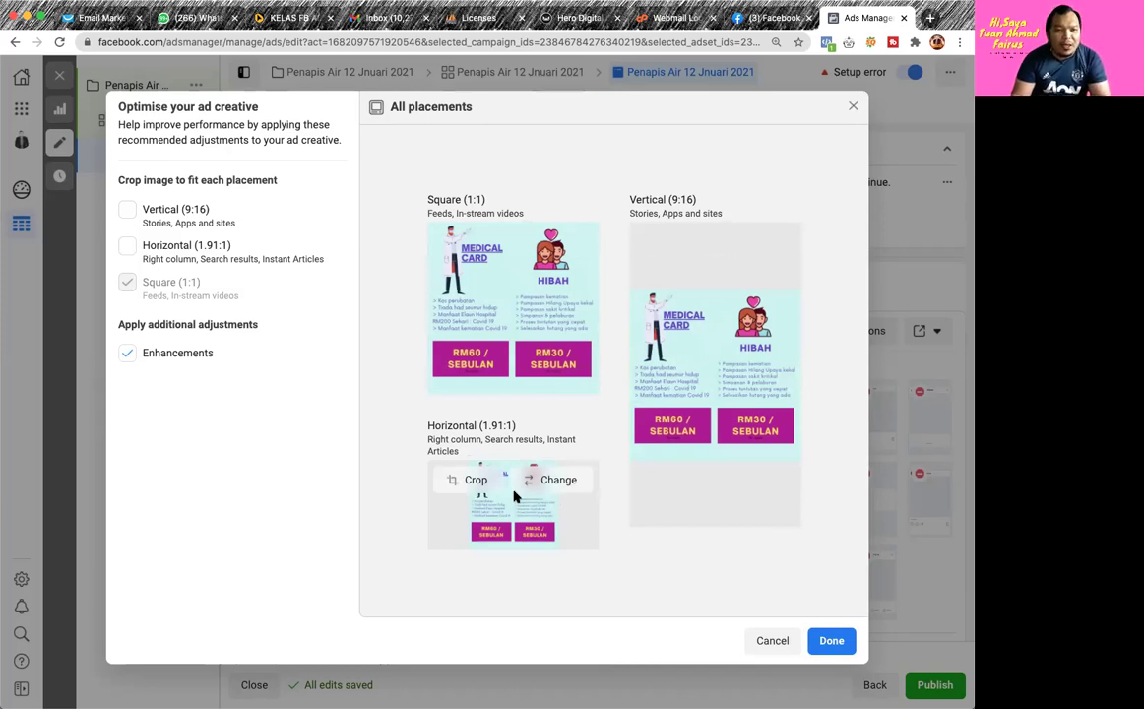
pyautogui.moveTo(797, 498)
pyautogui.click(832, 642)
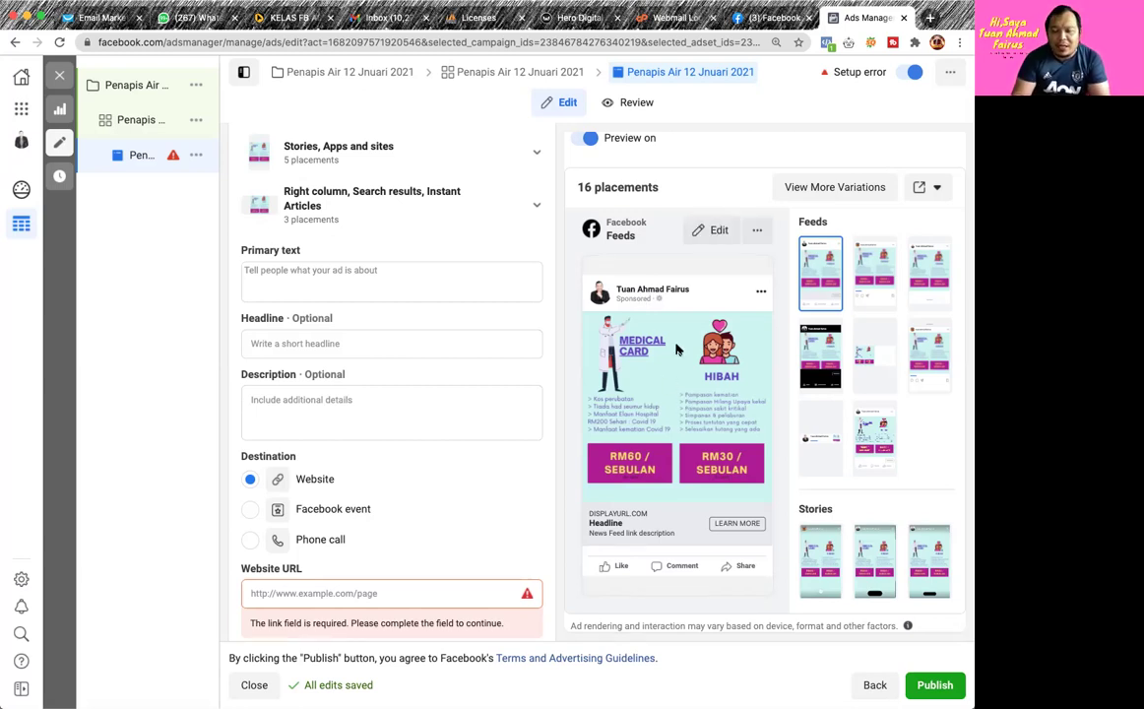
# Enter the primary text, including quotation marks: "AYAH,RISAUKAN KALAU ANAK MASUK KE HOSPITAL TAPI TAK ADA MEDICAL CARD?"
pyautogui.click(334, 273)
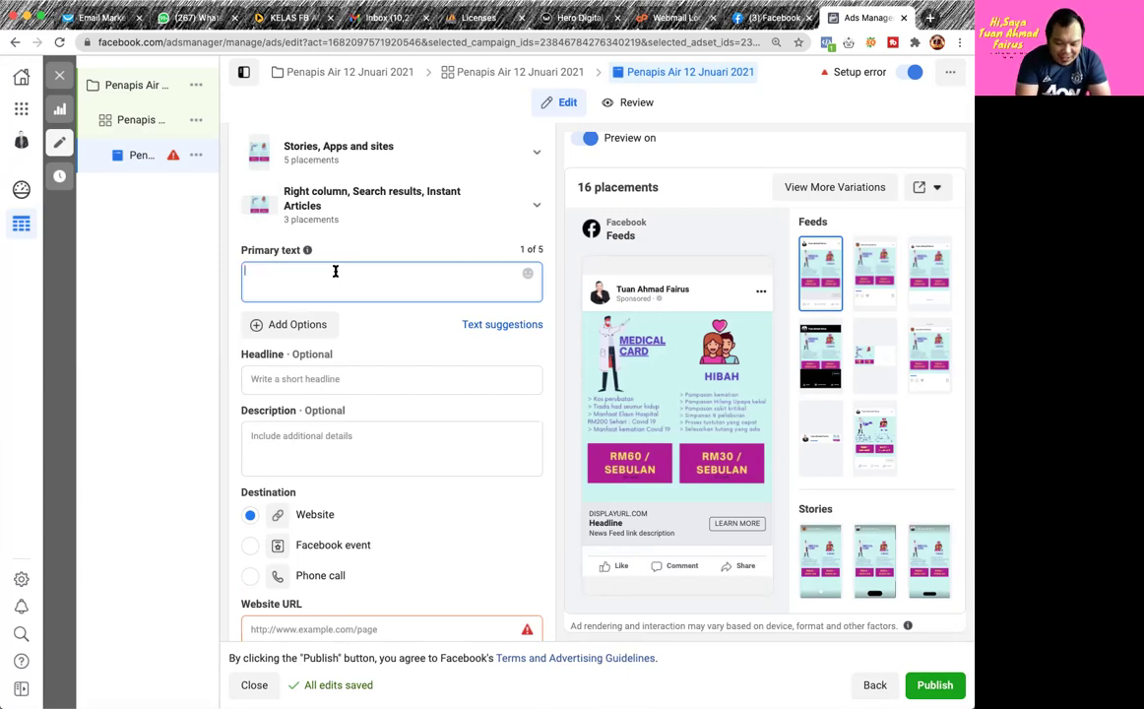
pyautogui.write('1')
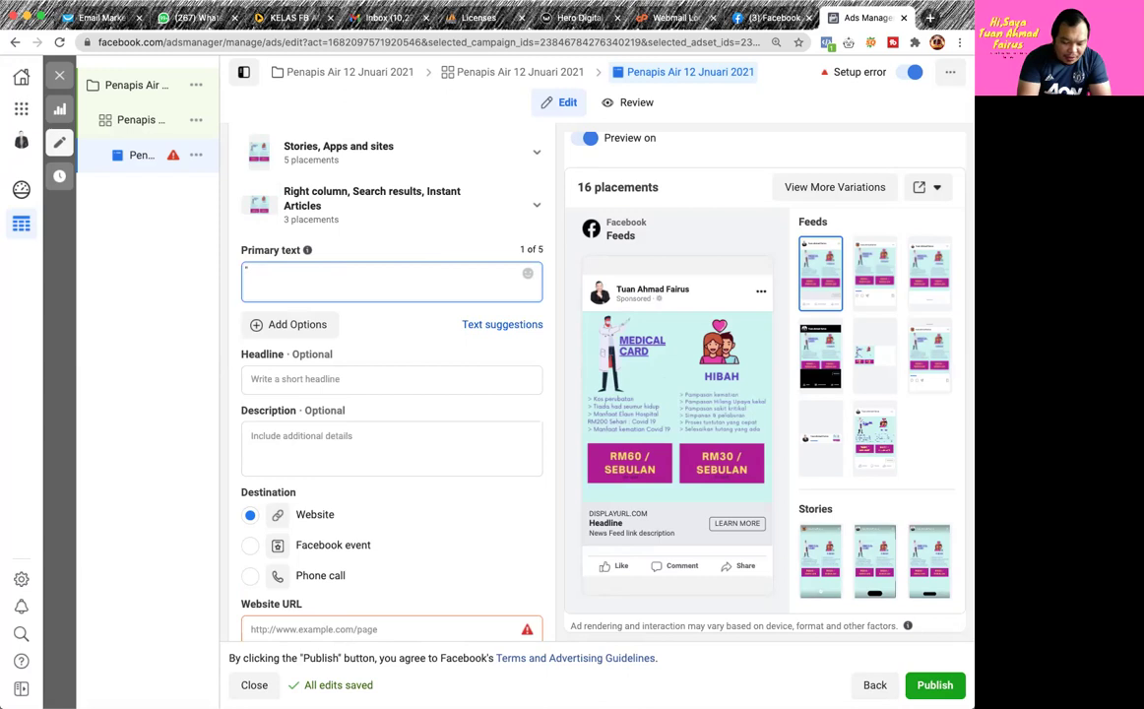
pyautogui.write('AYA')
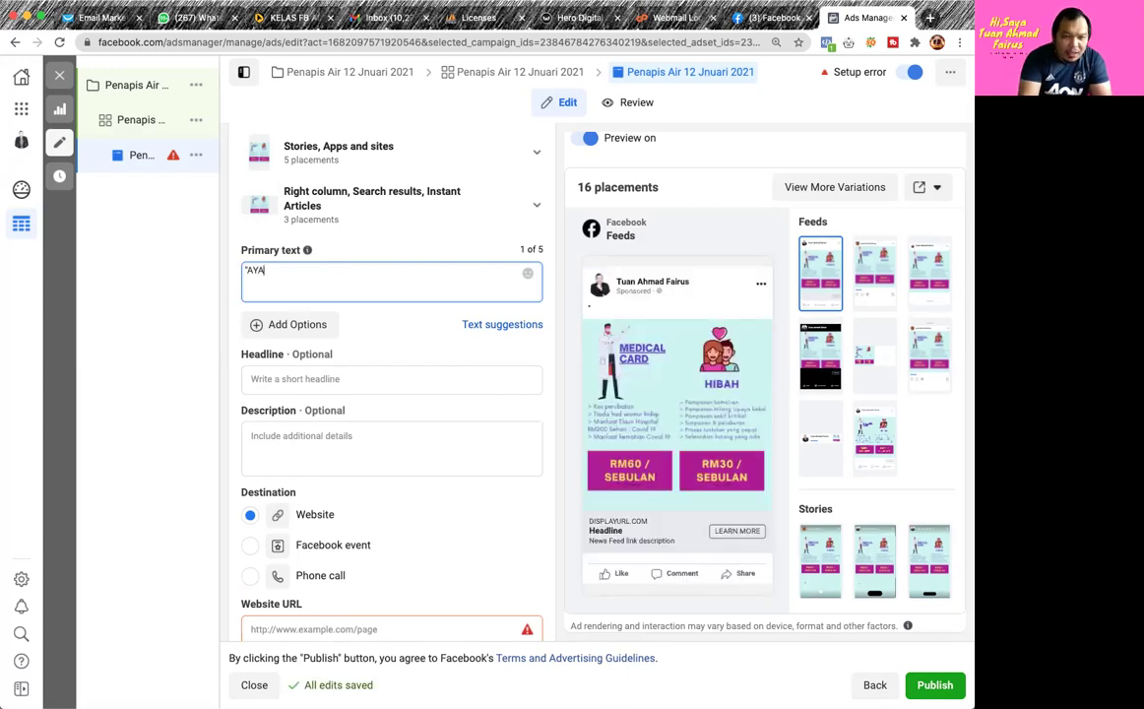
pyautogui.write('H,')
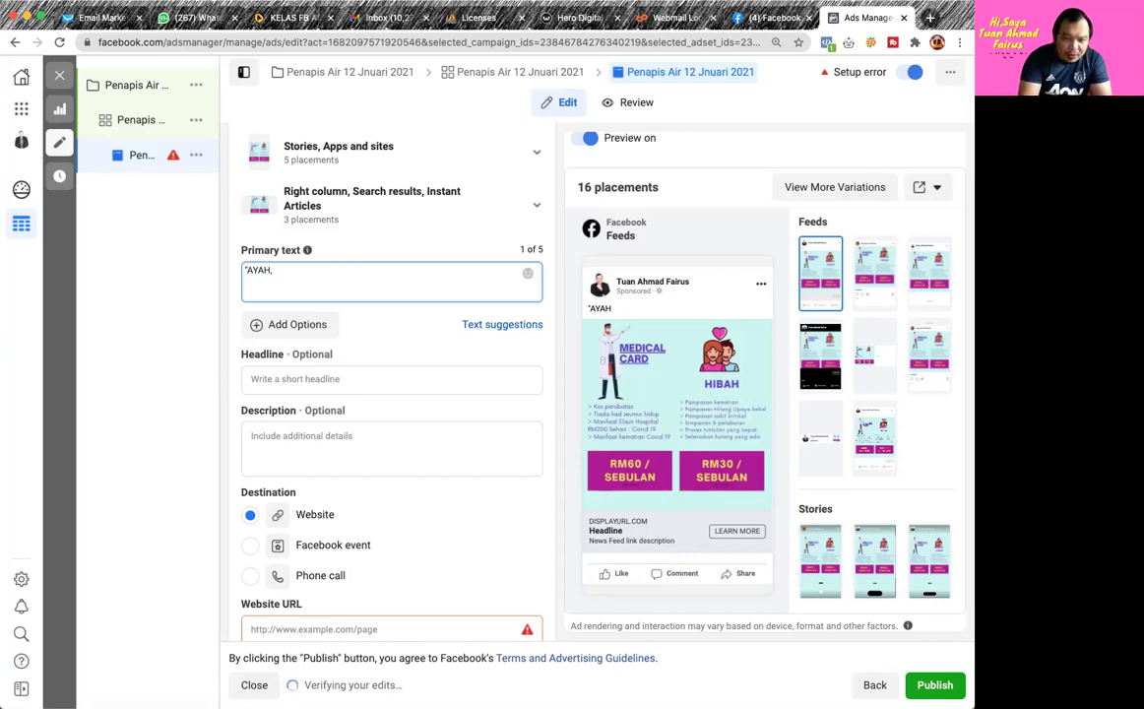
pyautogui.write('RISAUKAN KALA')
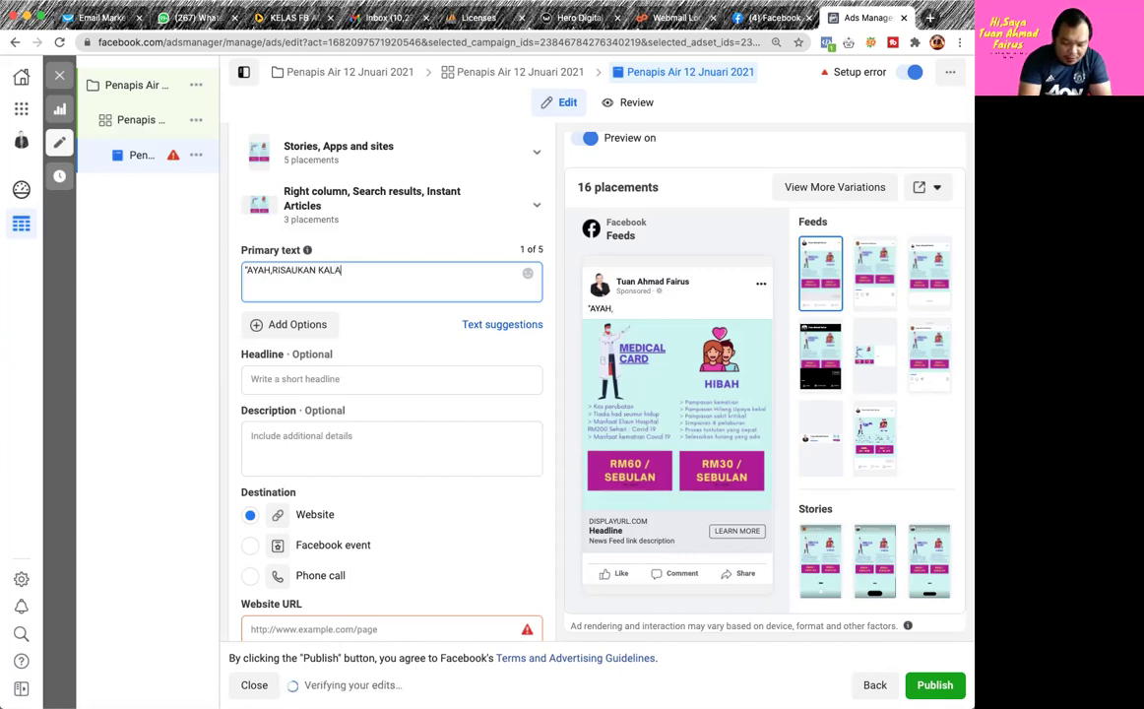
pyautogui.write('U ANAK M')
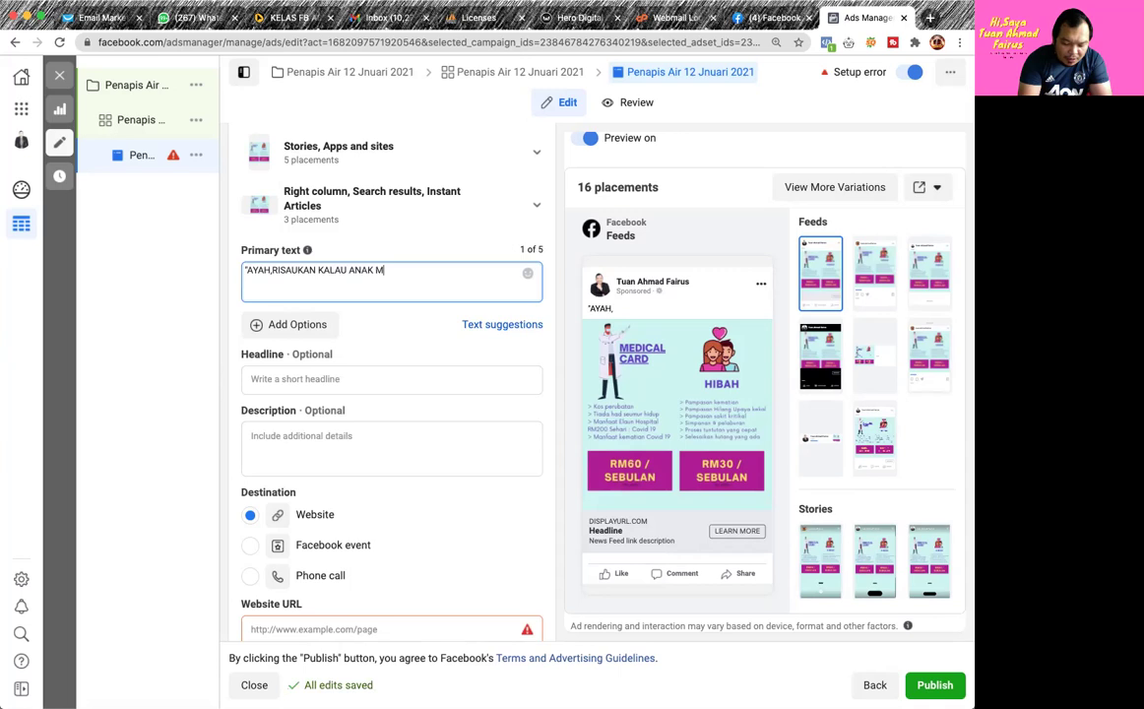
pyautogui.write('ASUK KE HO')
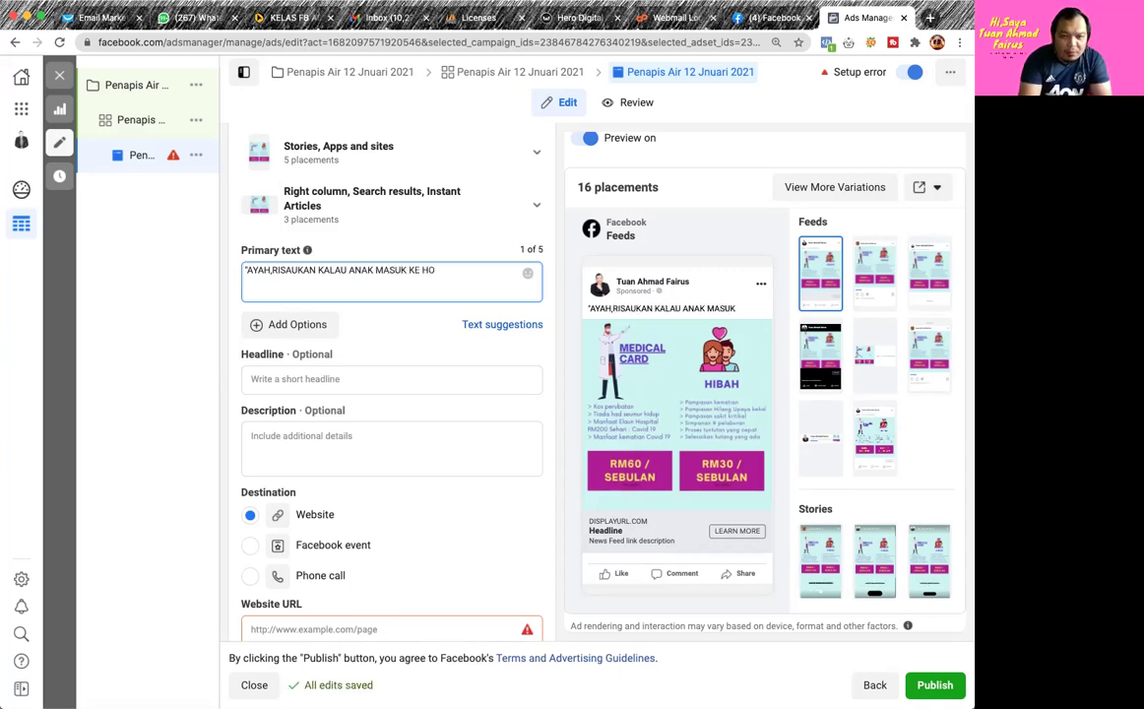
pyautogui.write('S')
pyautogui.write('PI')
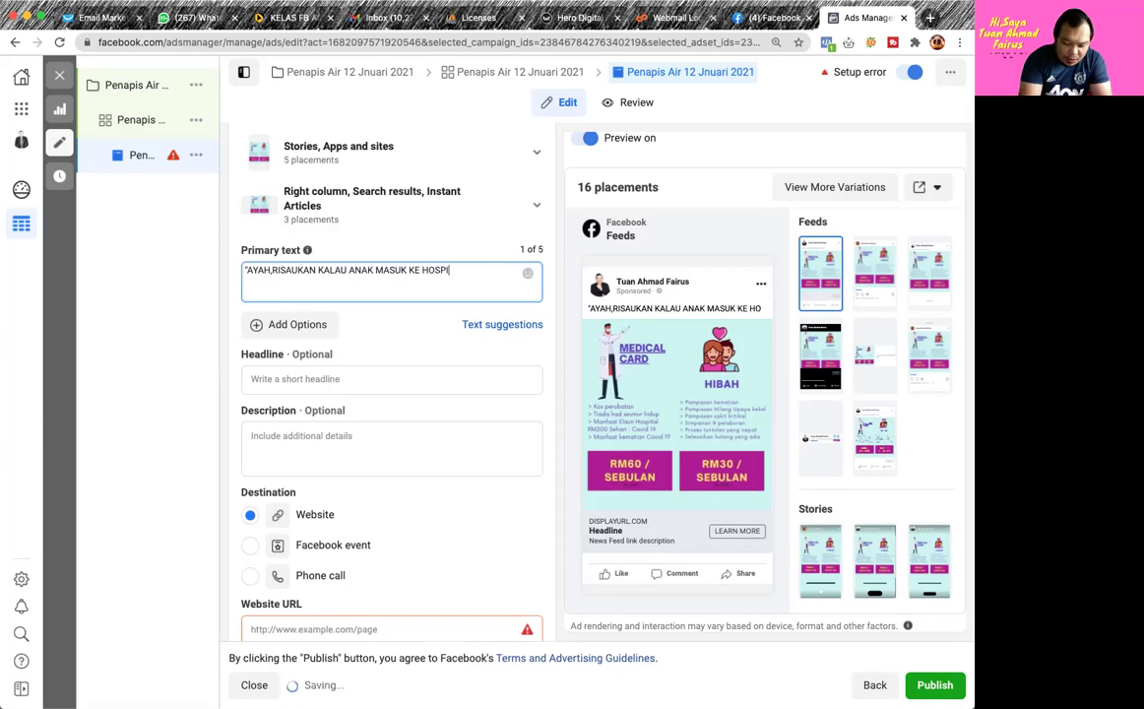
pyautogui.write('TAL TAPI TAK ADA')
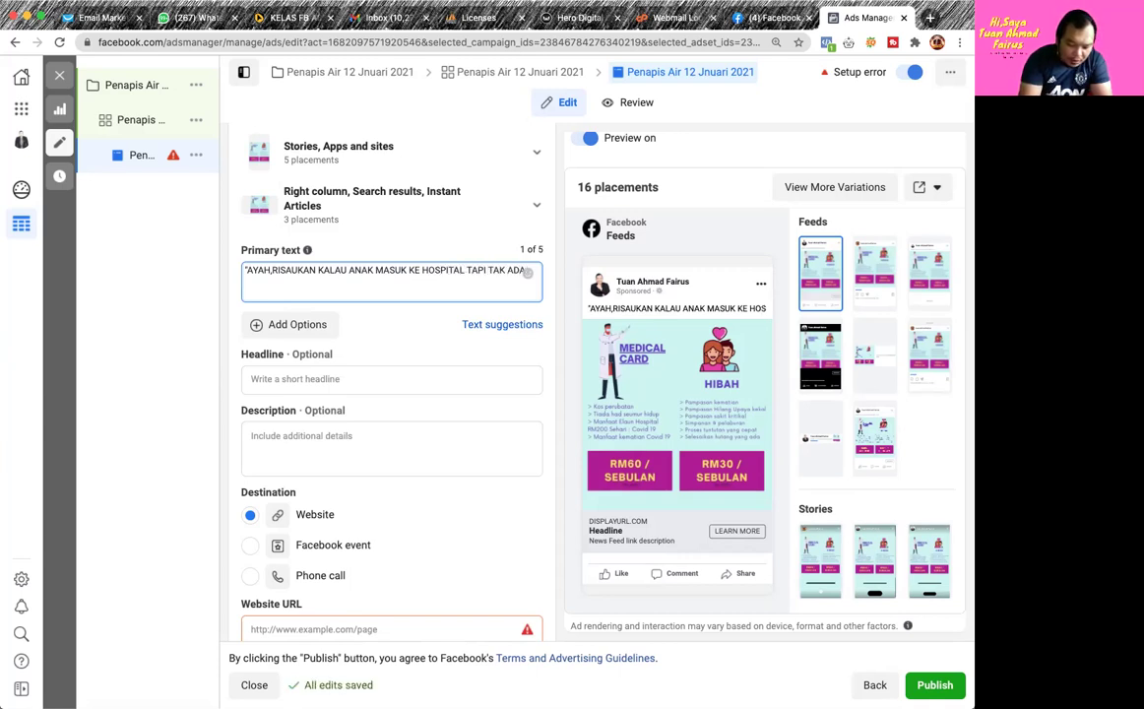
pyautogui.write(' MEDICAL')
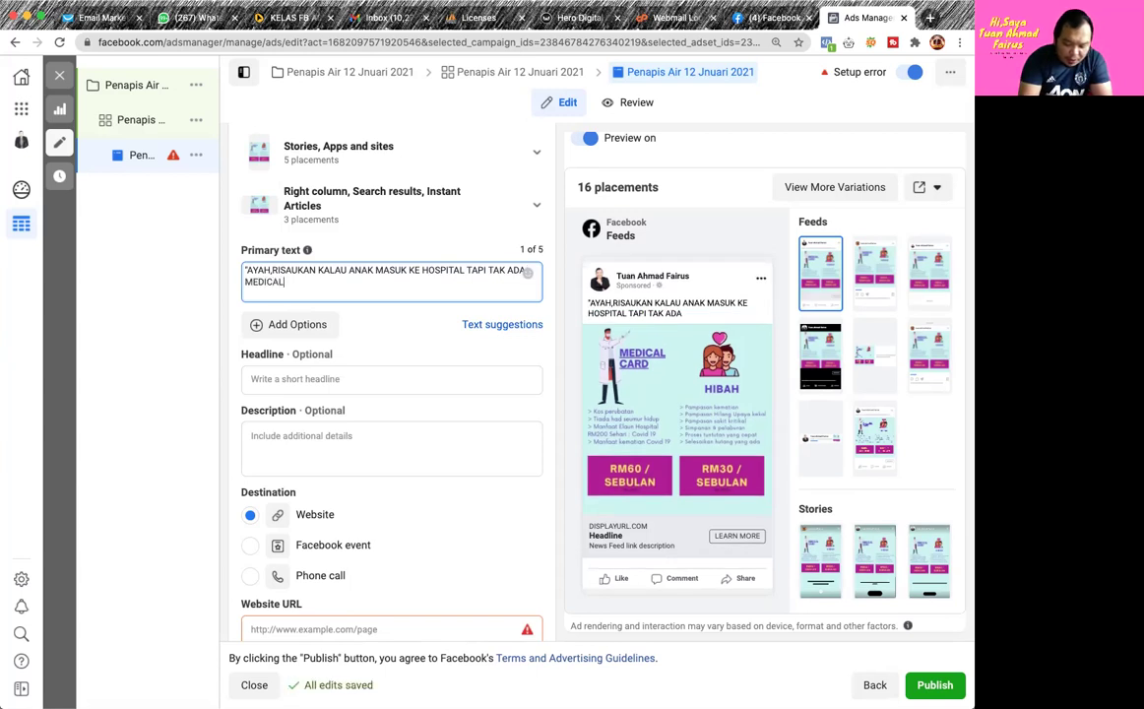
pyautogui.write(' CARD?"')
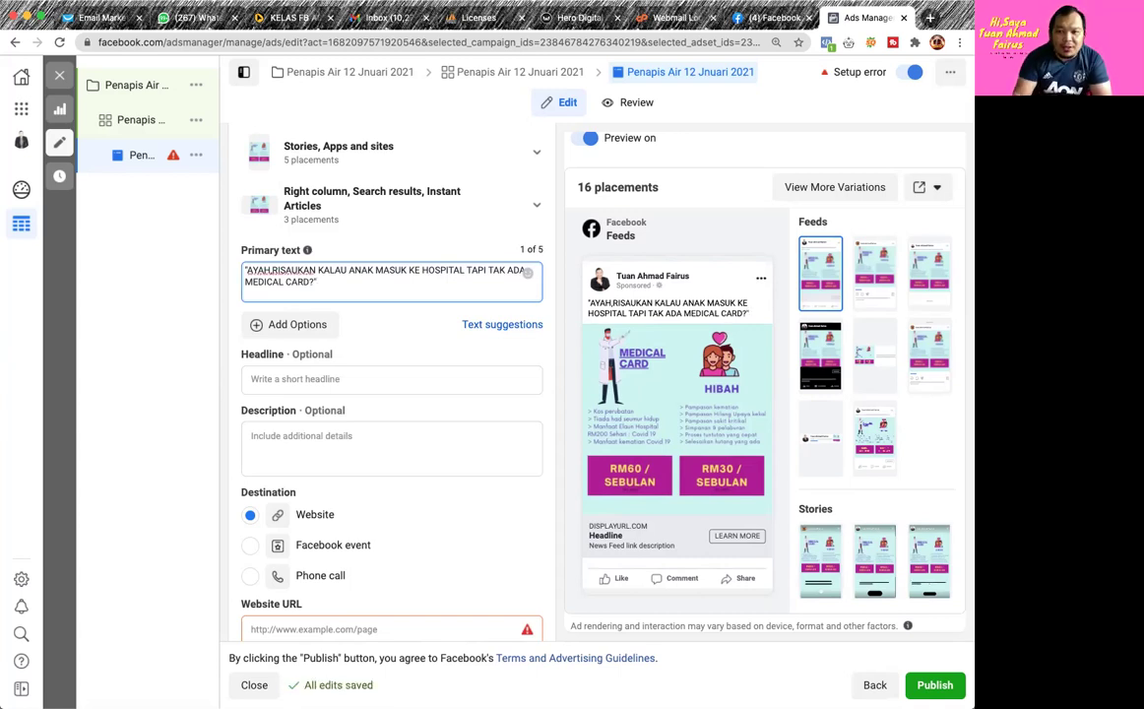
# Add below the primary text's question a line with "." and the sentence "Sekarang, AIA ada tawarkan medical card yang sangat bagus untuk anda."
pyautogui.click(368, 288)
pyautogui.press('Return')
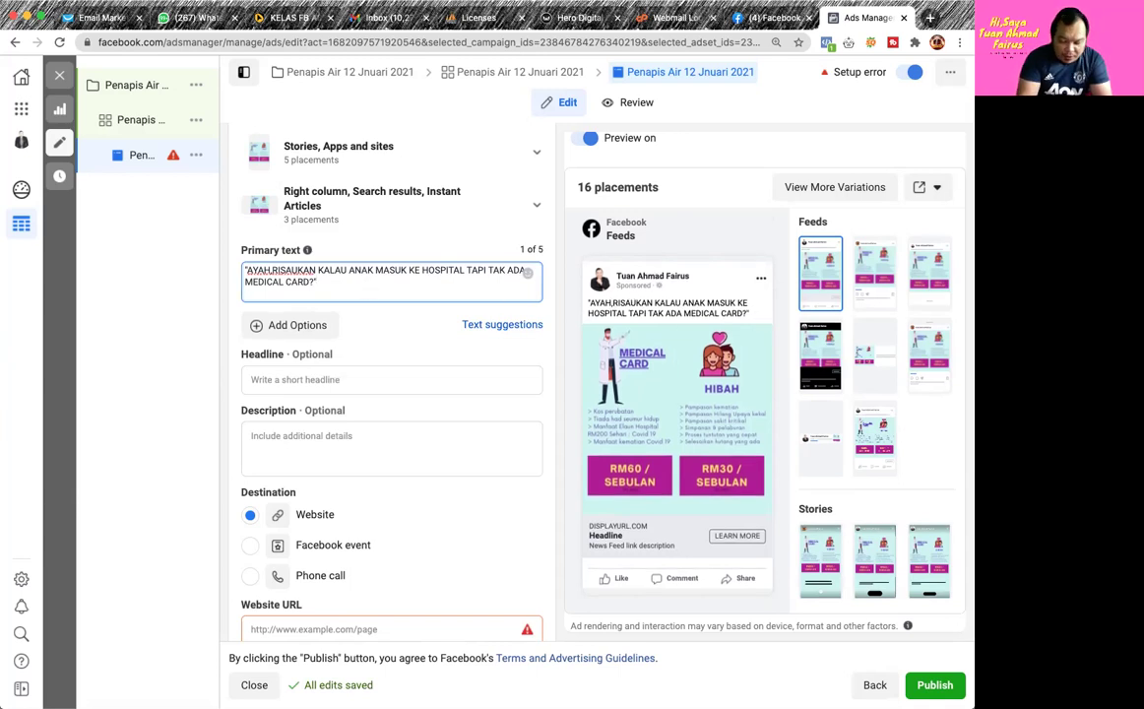
pyautogui.press('Return')
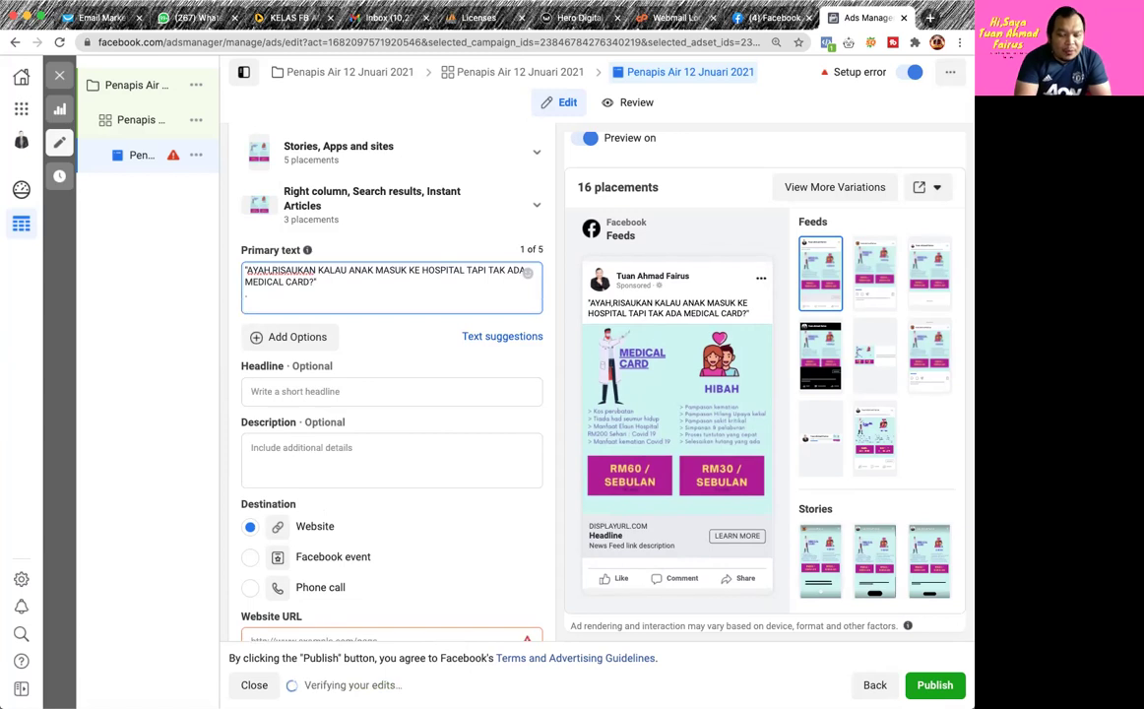
pyautogui.write('SE')
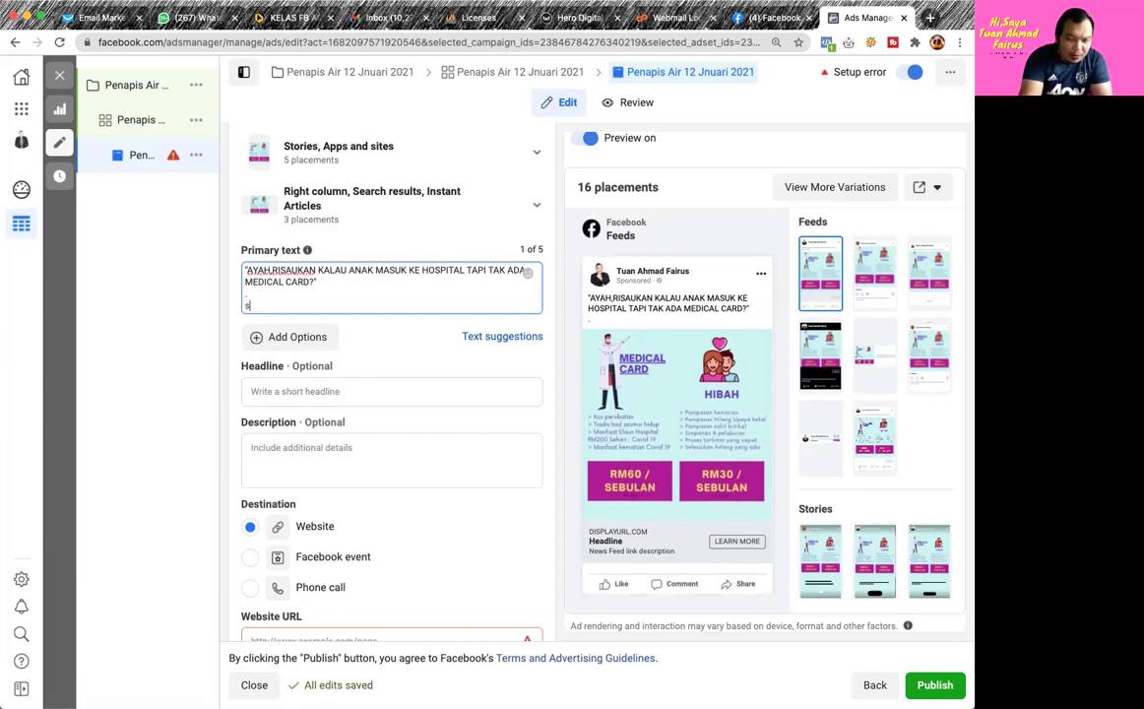
pyautogui.press('BackSpace')
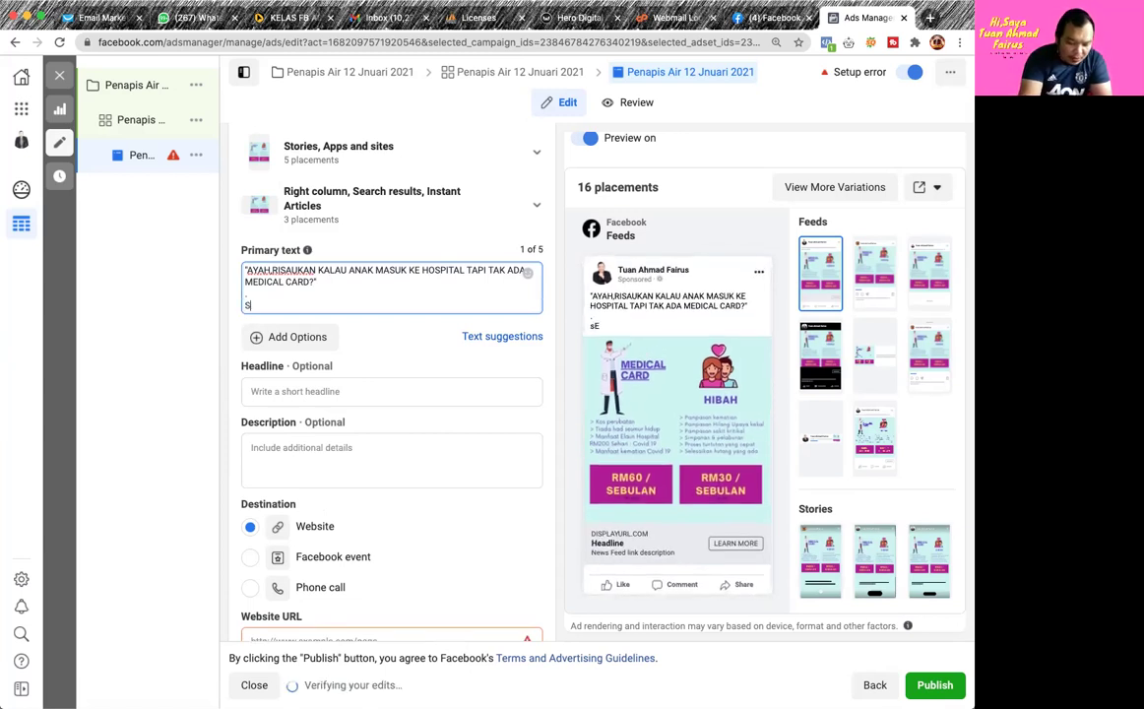
pyautogui.write('ekarang, ')
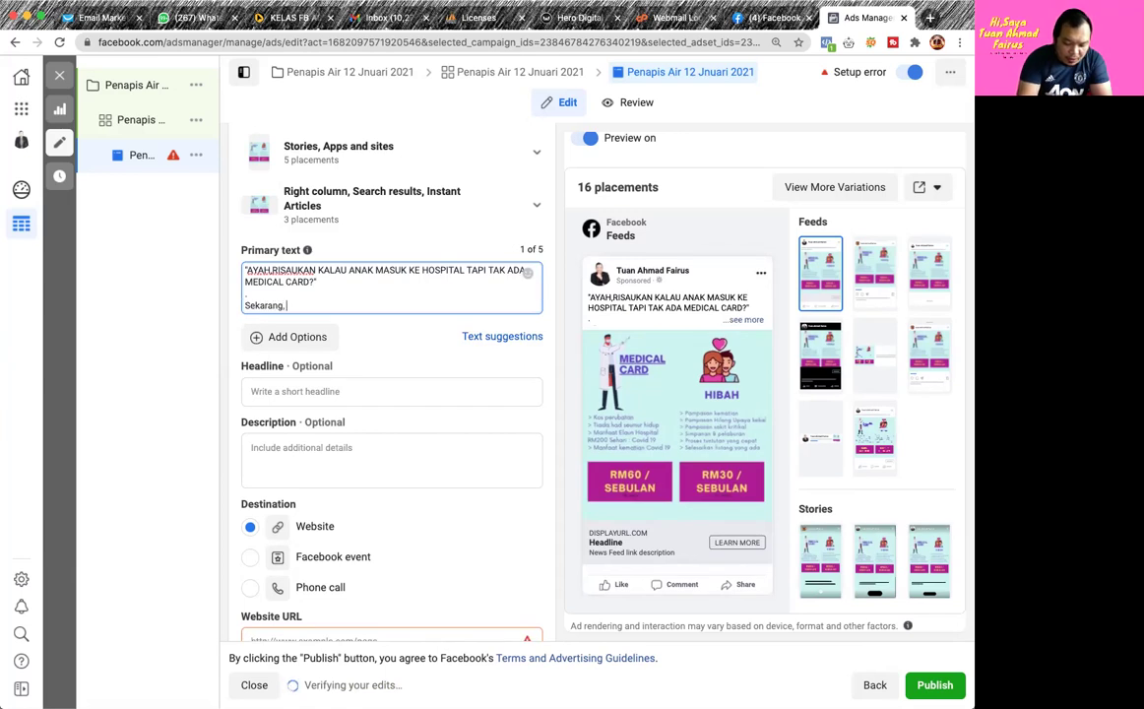
pyautogui.write('AIA ')
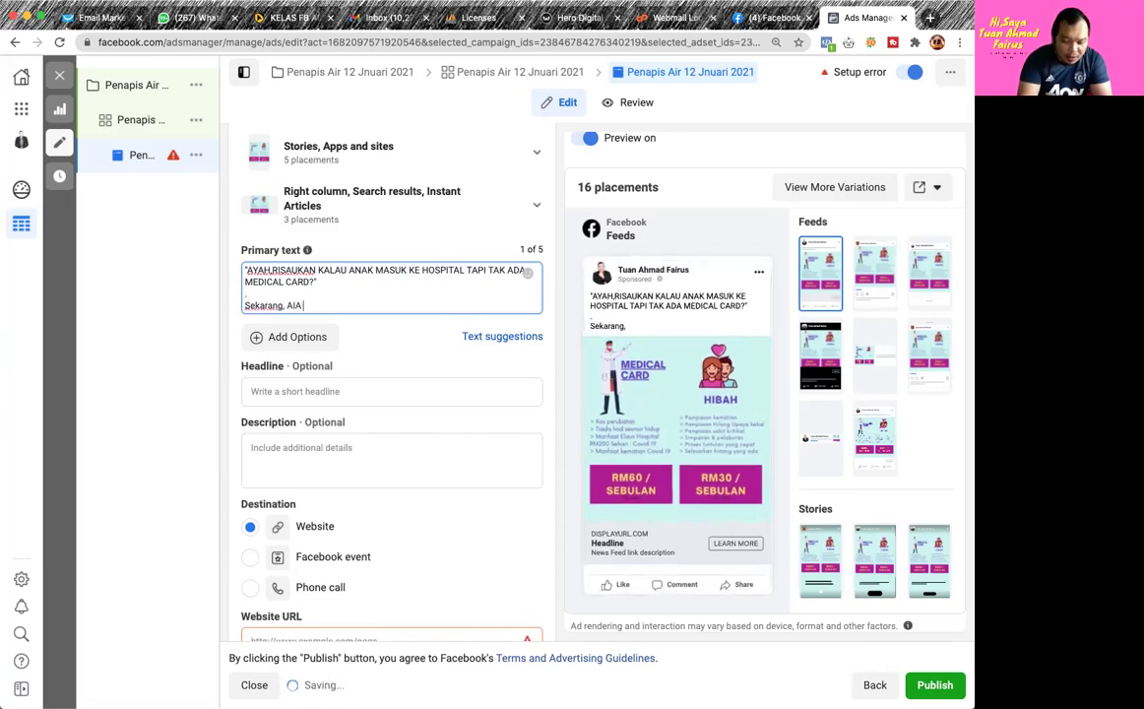
pyautogui.write('ada tawarkan')
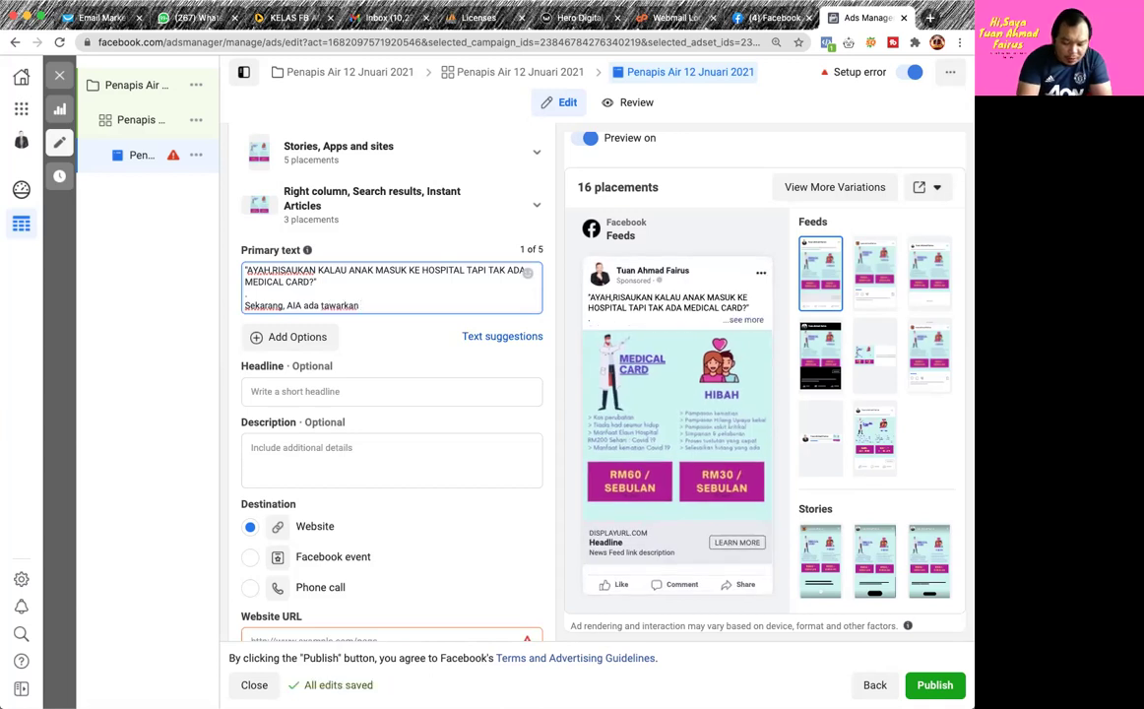
pyautogui.write(' medi')
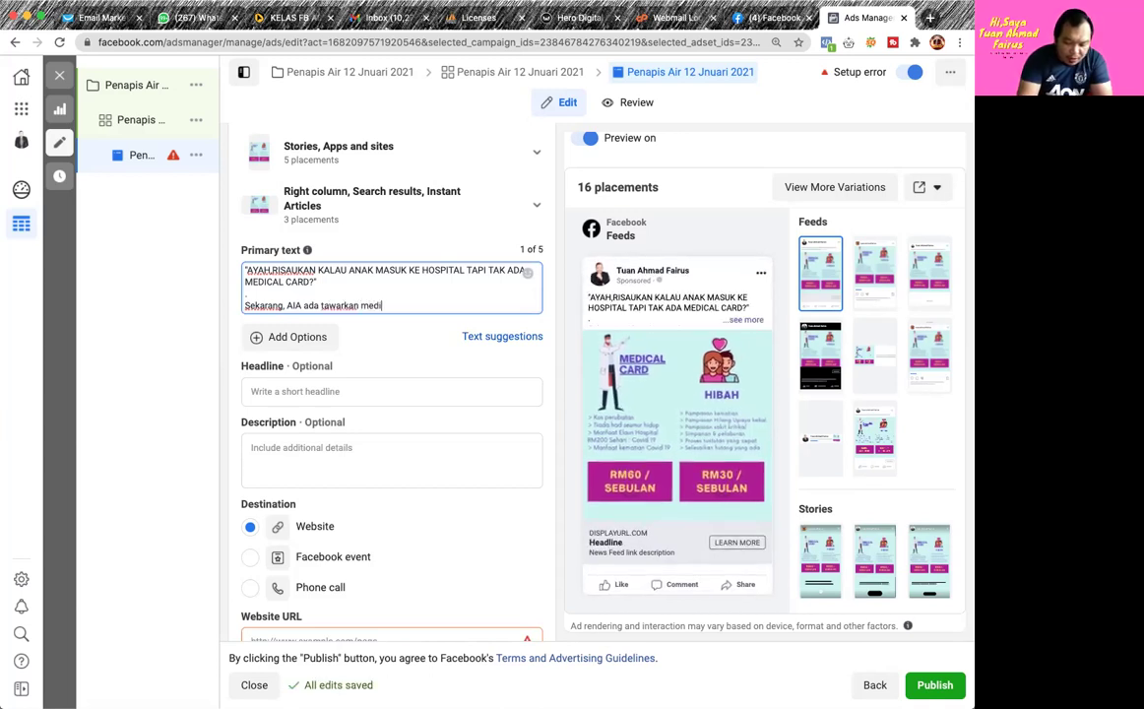
pyautogui.write('cal')
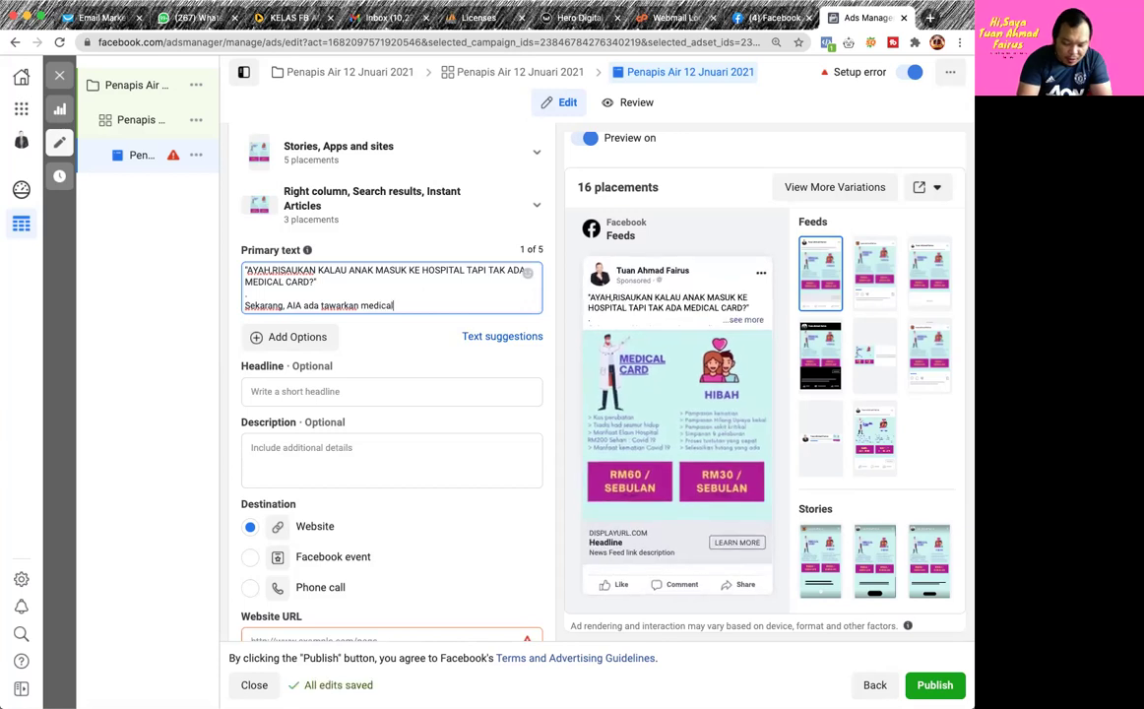
pyautogui.write(' card yang sangat bagus untuk anda.')
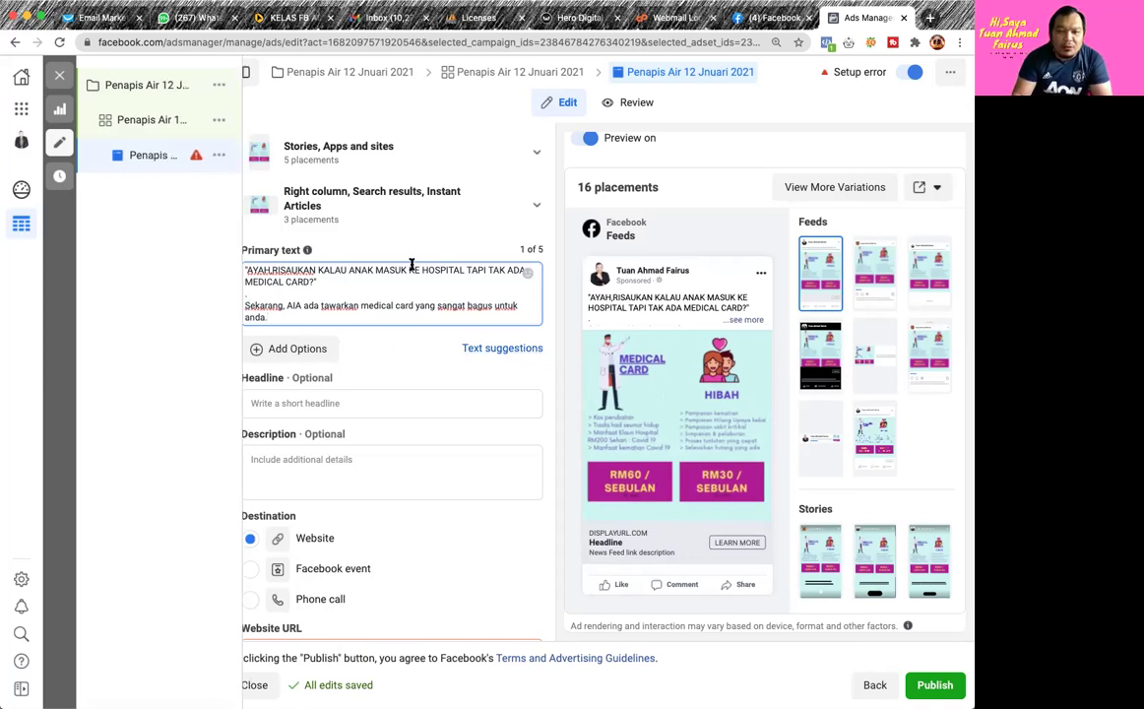
# Enter the ad headline "Booking sekarang,ada hadiah misteri"
pyautogui.click(311, 403)
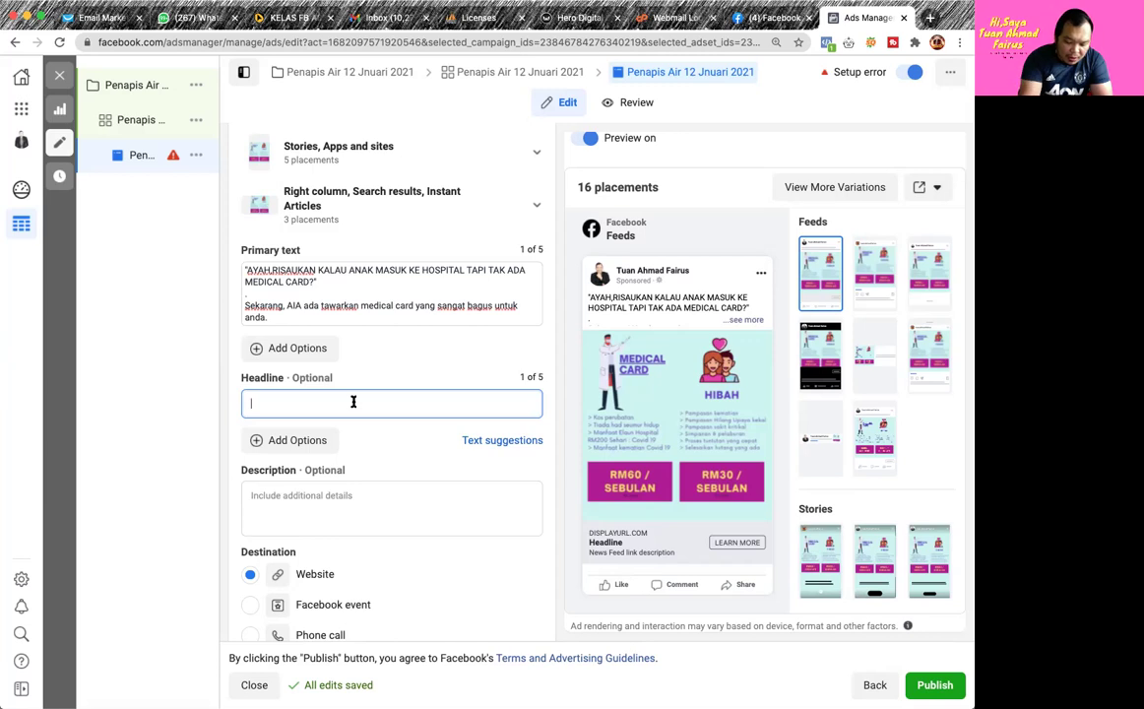
pyautogui.write('Booking')
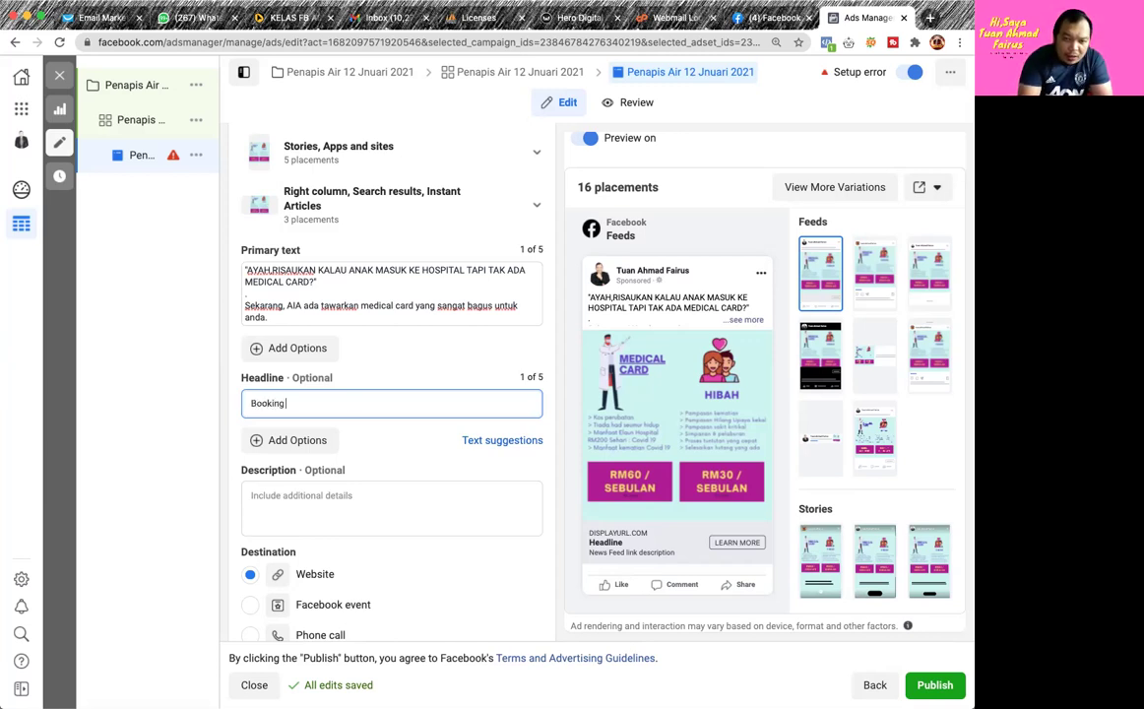
pyautogui.write(' seka')
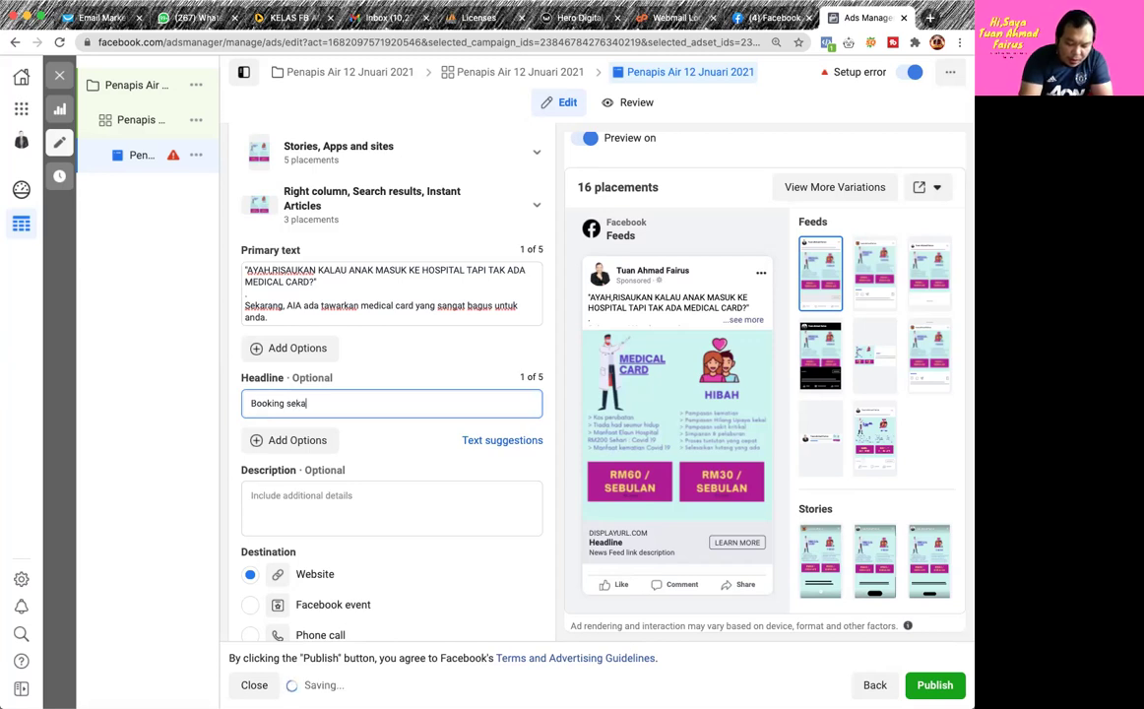
pyautogui.write('rang')
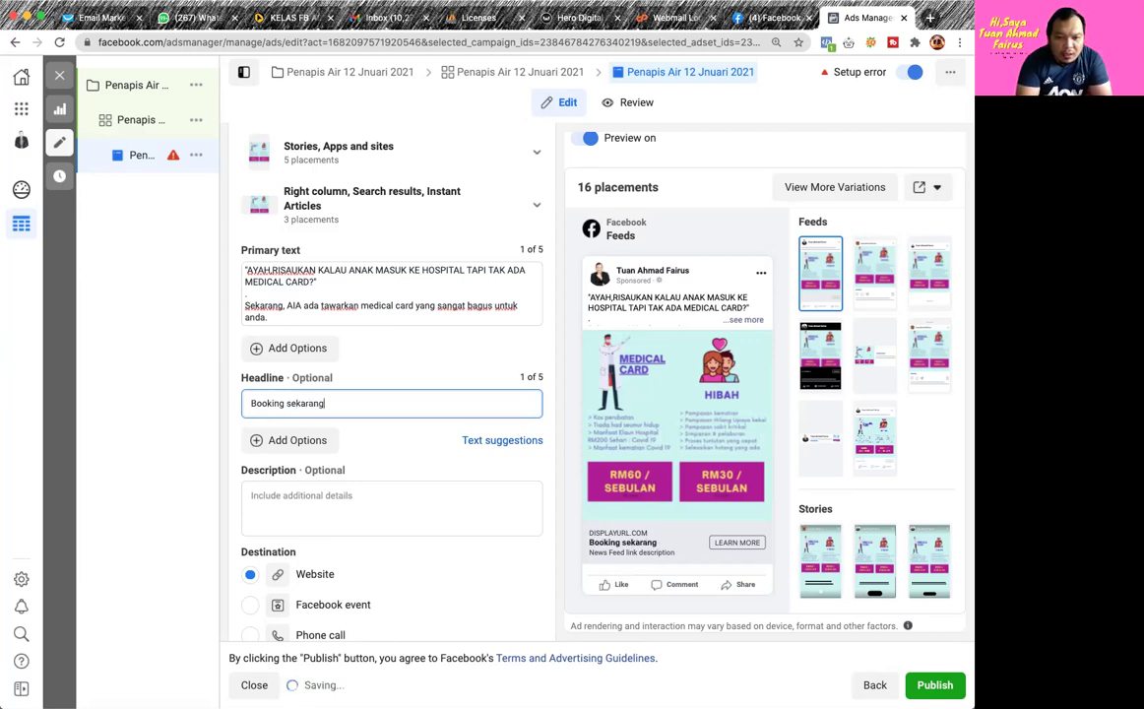
pyautogui.write(' ada hadiah misteri')
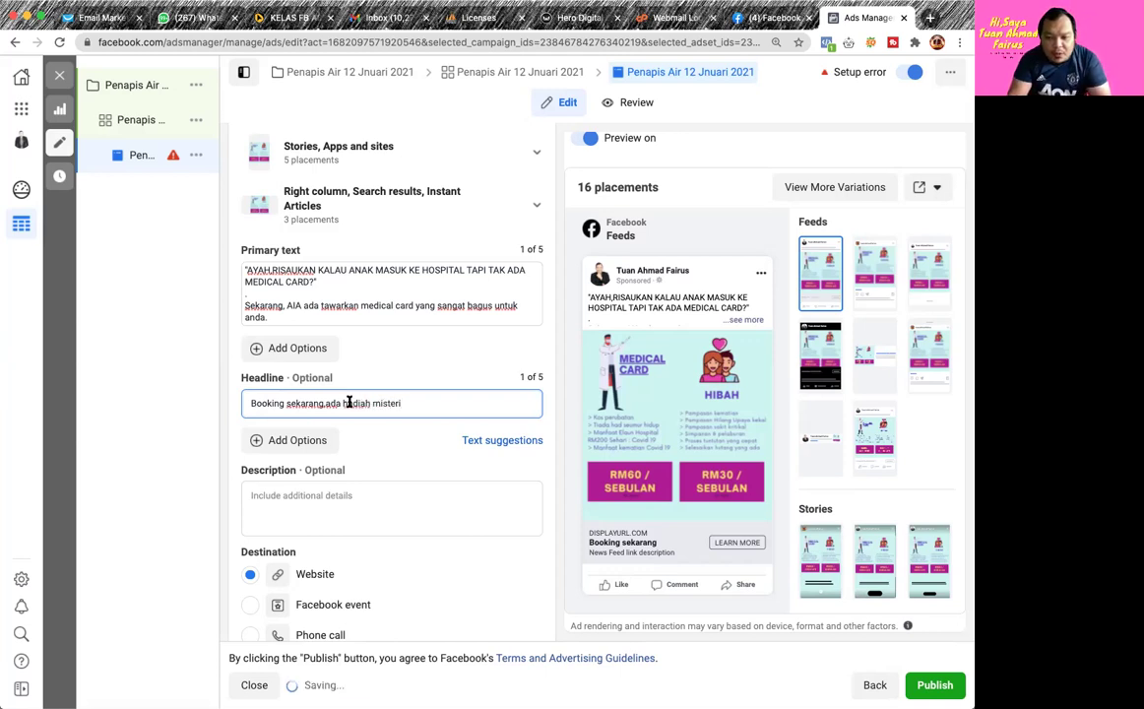
pyautogui.click(402, 452)
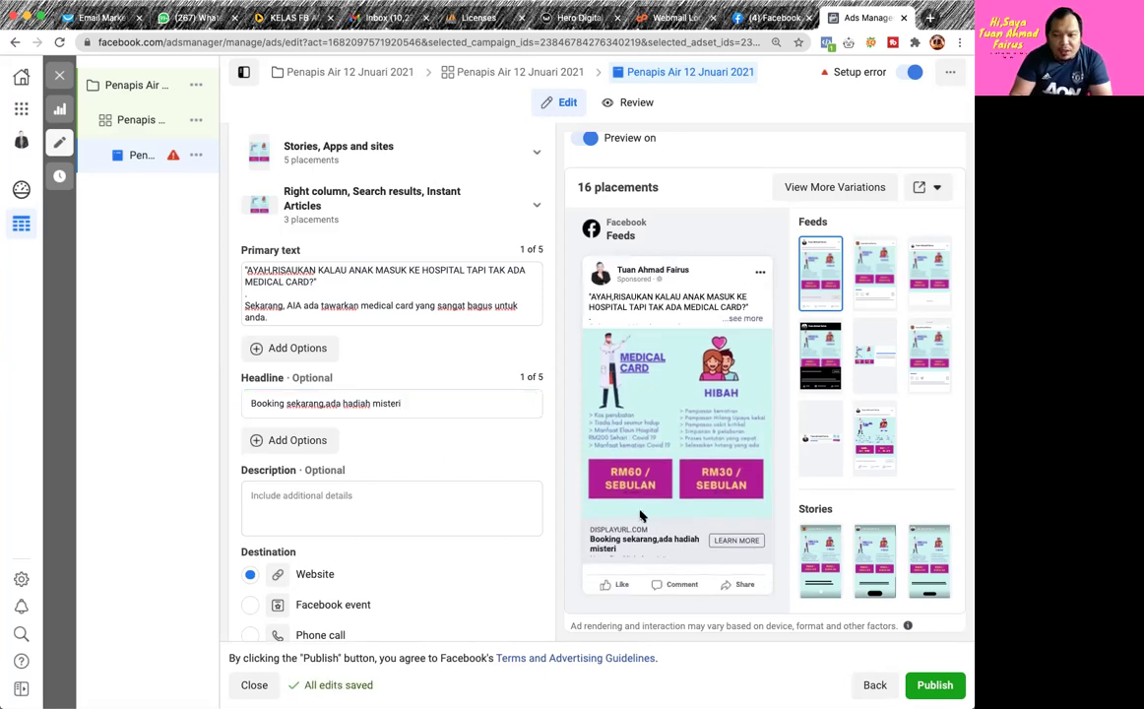
# Enter the advertiser's personal website address as the website URL, keeping Website as the ad's destination
pyautogui.scroll(-2, 643, 517)
pyautogui.scroll(1, 650, 532)
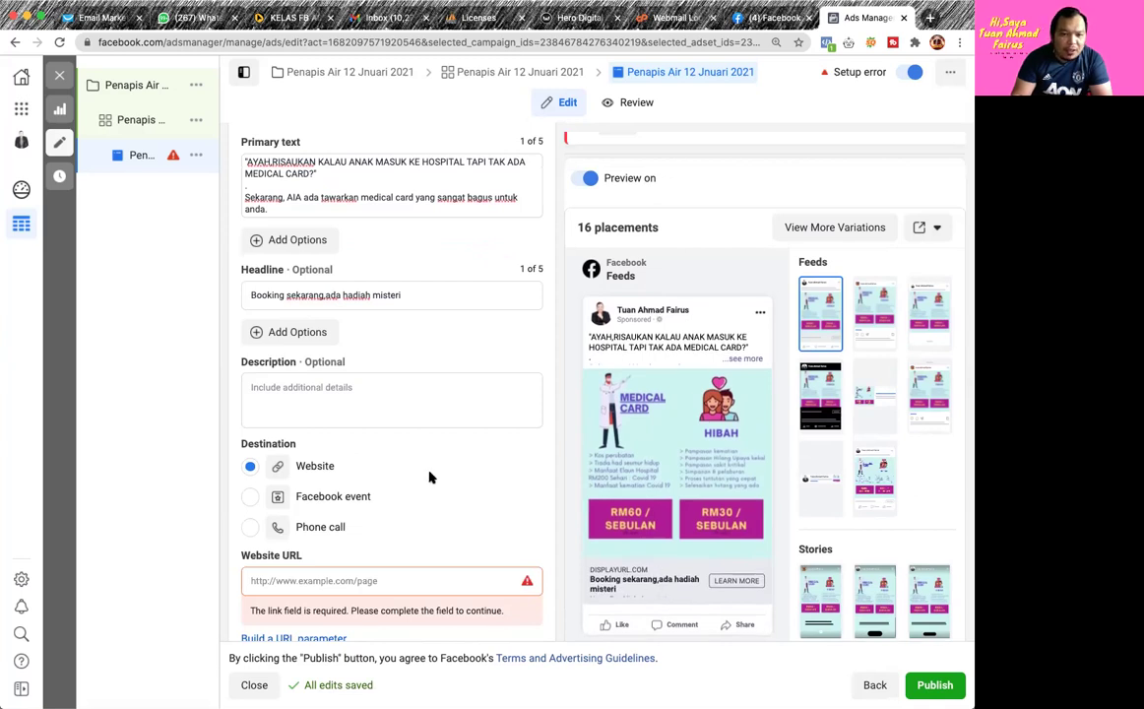
pyautogui.scroll(-1, 462, 458)
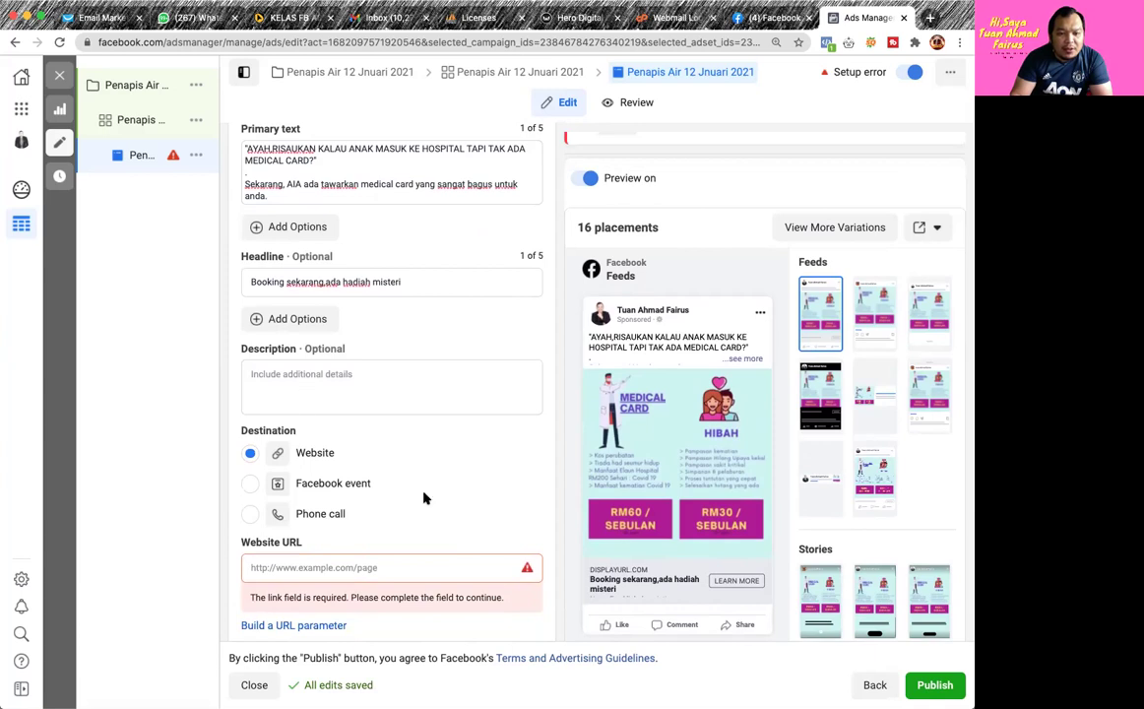
pyautogui.scroll(-3, 460, 497)
pyautogui.click(309, 510)
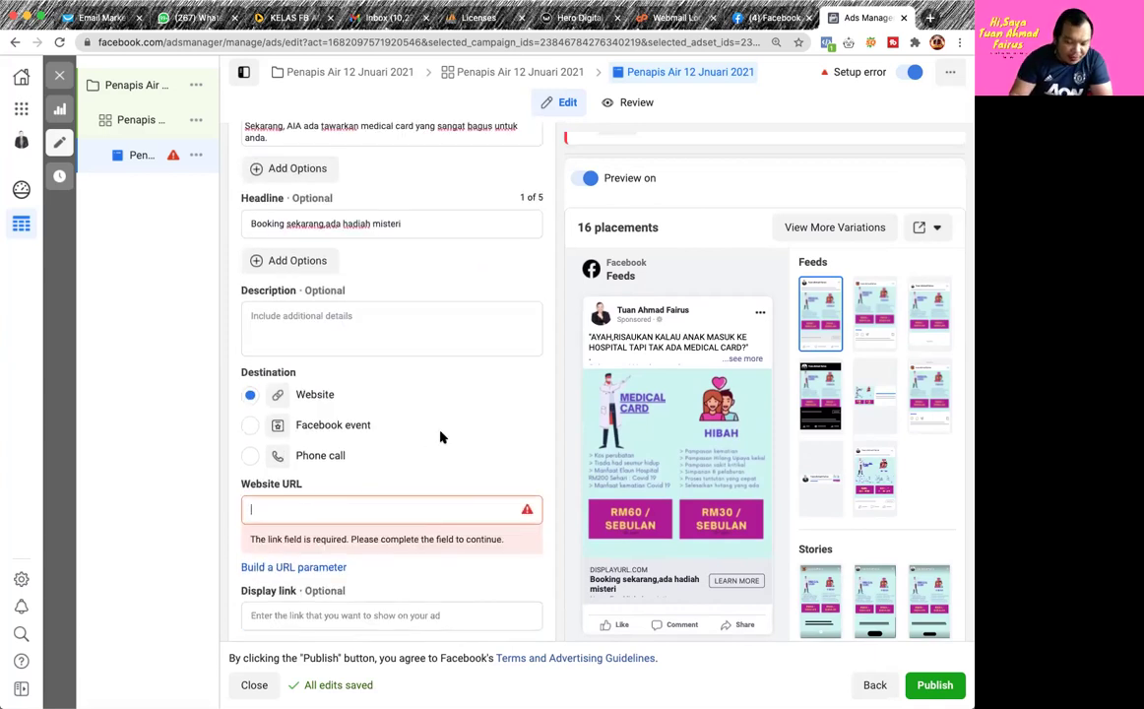
pyautogui.write('www.tuanahmadfairus.com')
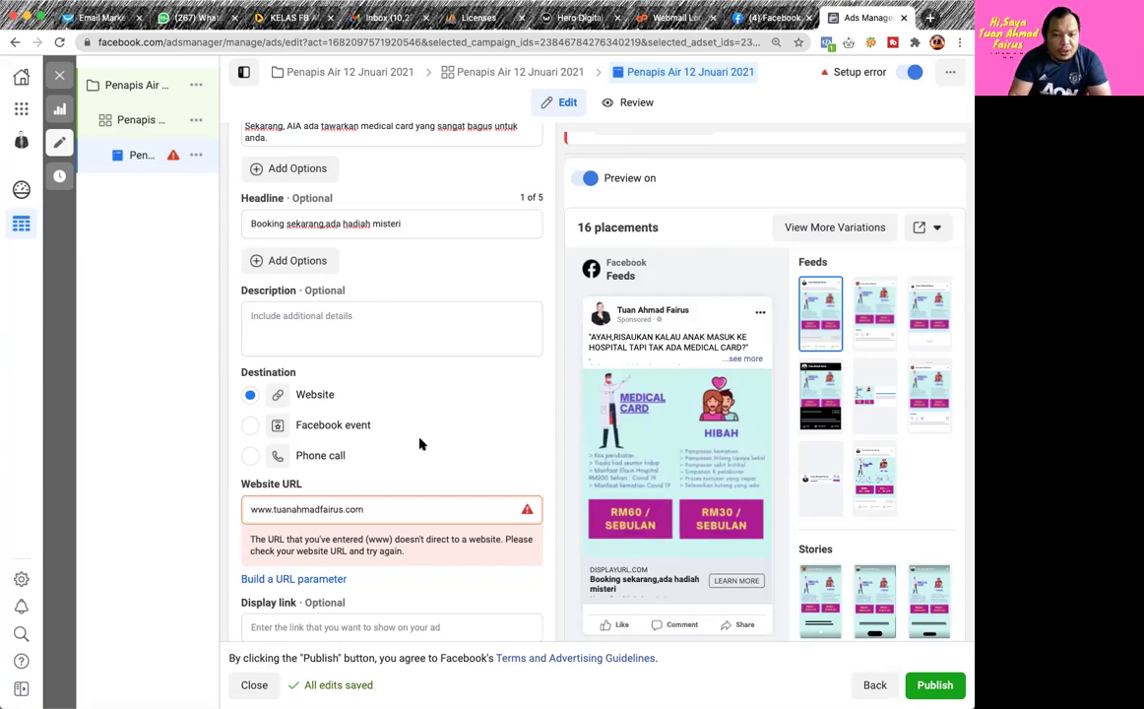
pyautogui.click(422, 448)
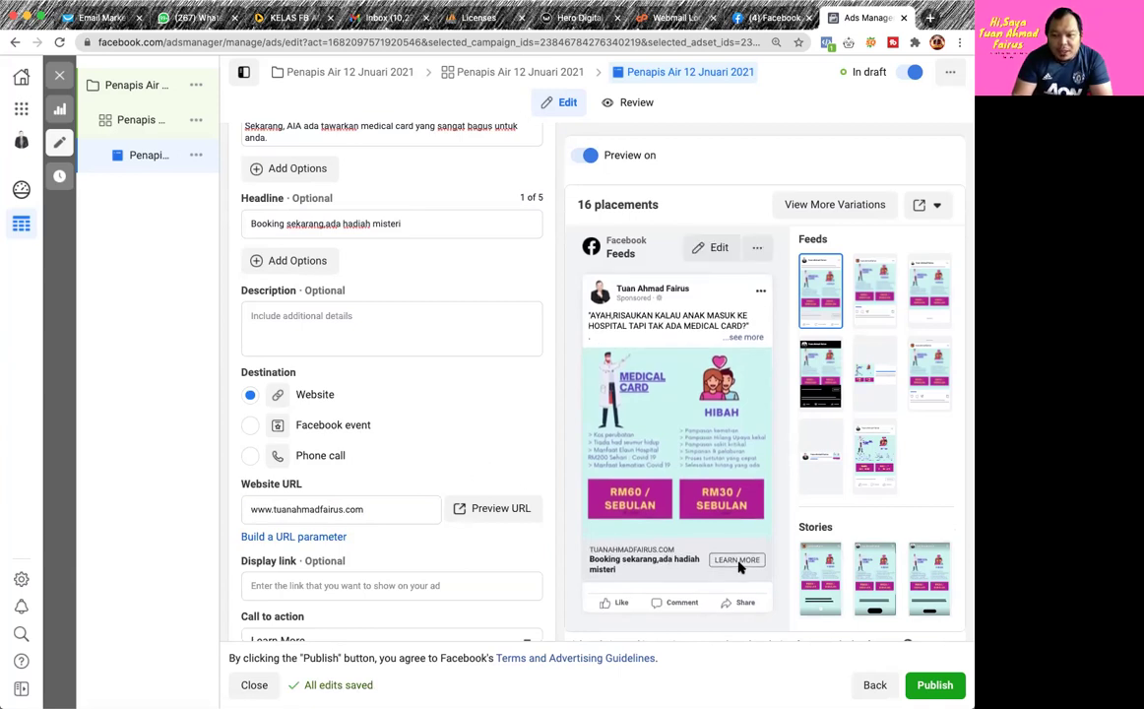
# Look through the available call-to-action options without changing Learn More, and check the Languages and Tracking sections
pyautogui.scroll(-3, 404, 476)
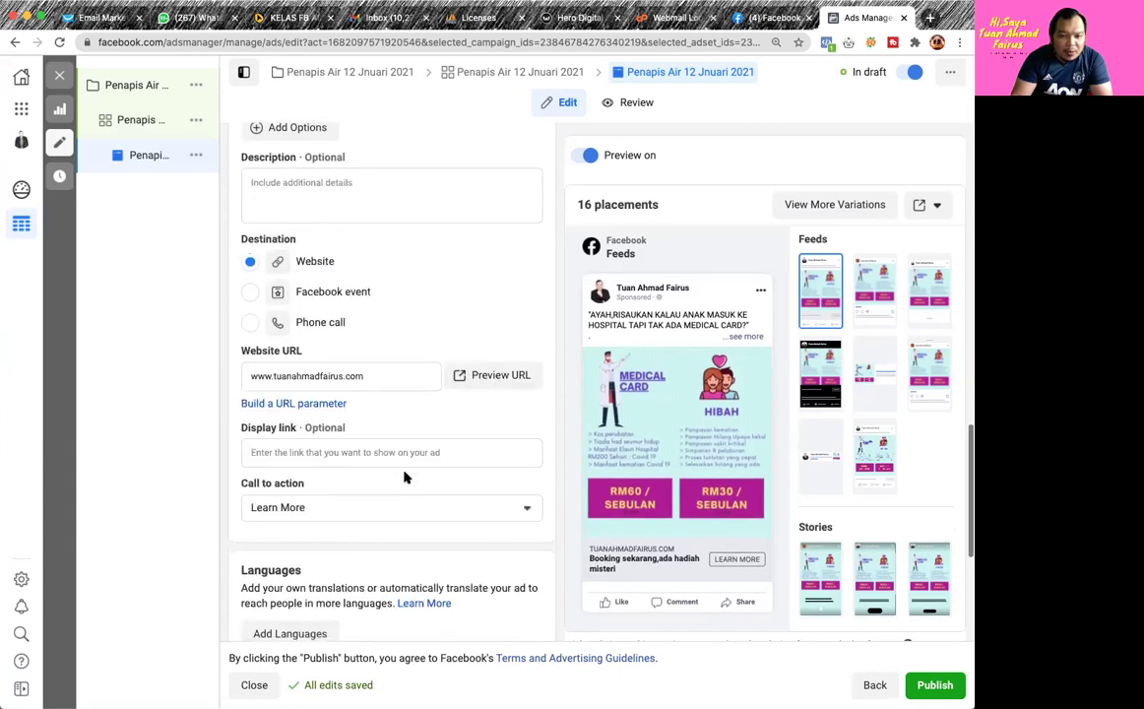
pyautogui.scroll(-1, 374, 473)
pyautogui.click(344, 450)
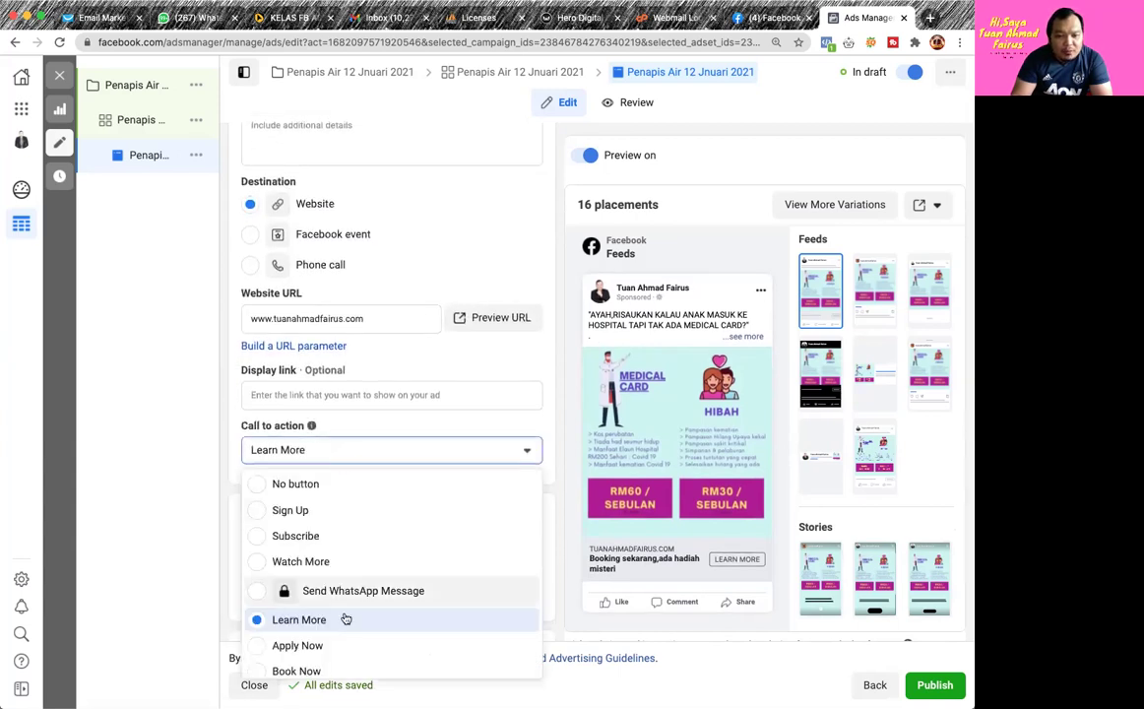
pyautogui.scroll(-5, 346, 618)
pyautogui.scroll(-2, 346, 620)
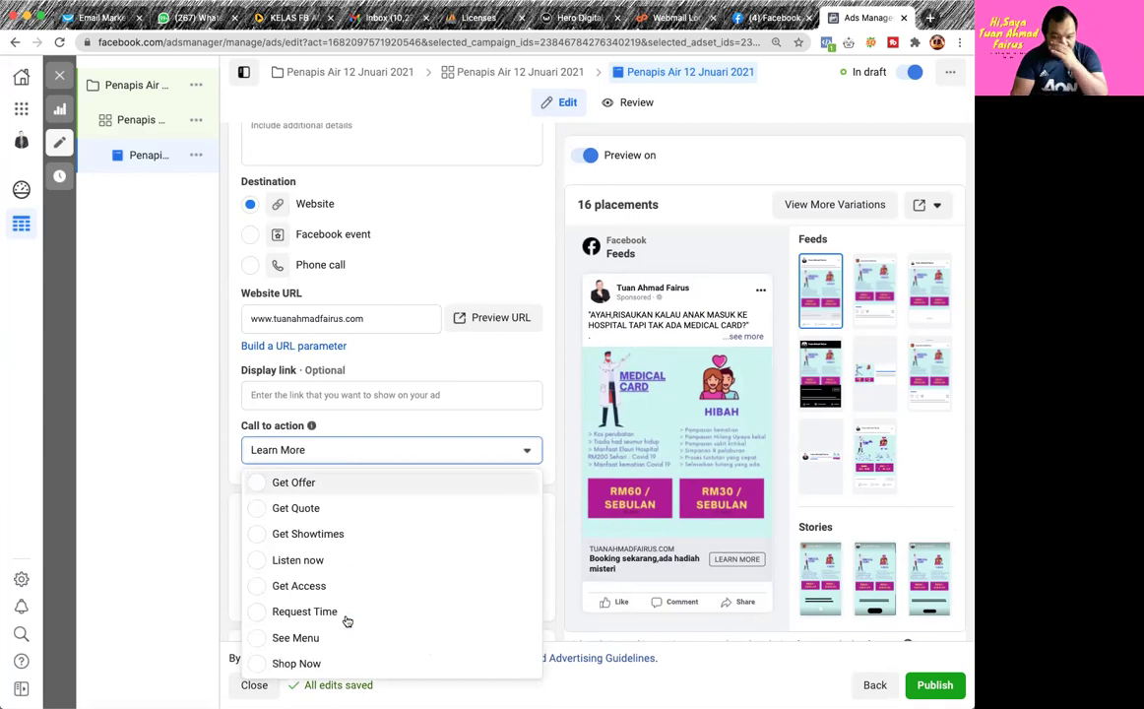
pyautogui.click(474, 429)
pyautogui.scroll(-3, 453, 549)
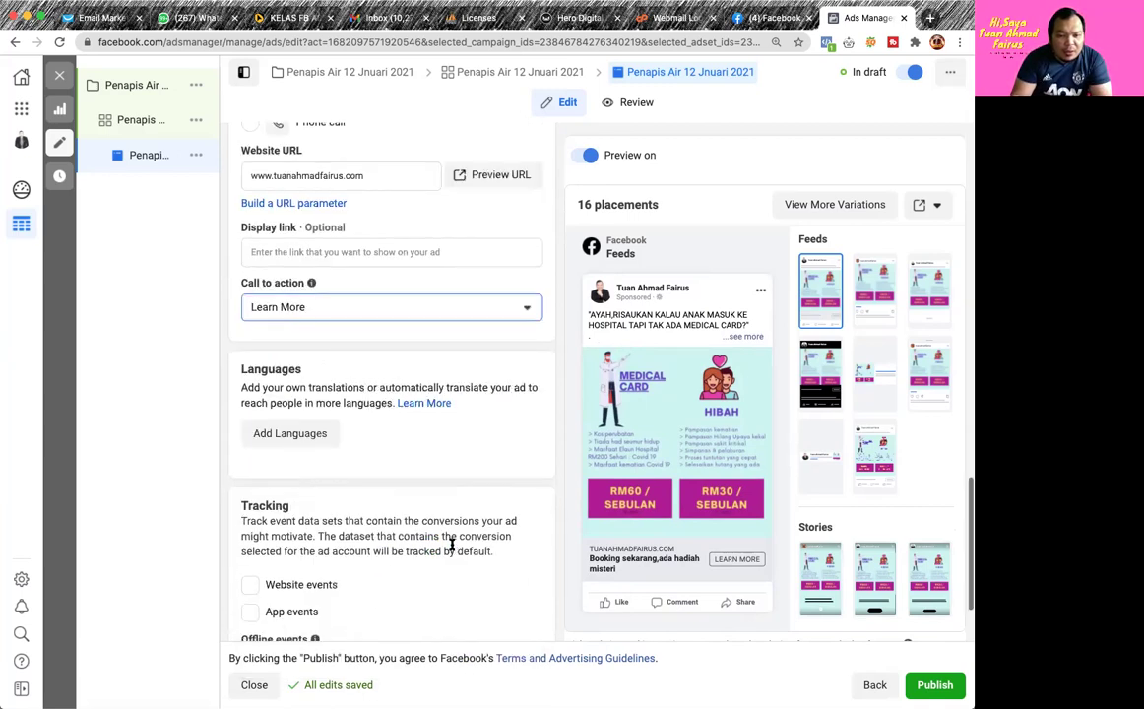
pyautogui.scroll(-2, 453, 547)
# Preview the ad in Instagram feed, Facebook Marketplace, Facebook video feeds and Instagram Stories, and review the ad's settings from text to name
pyautogui.scroll(10, 460, 497)
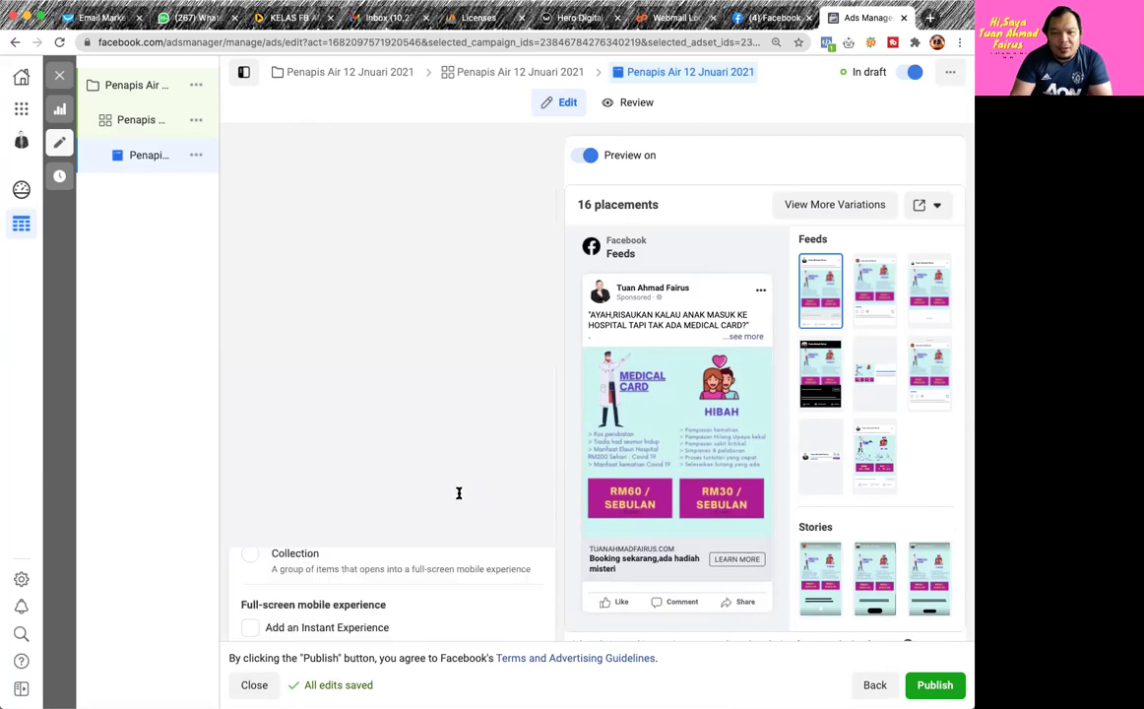
pyautogui.scroll(-2, 460, 493)
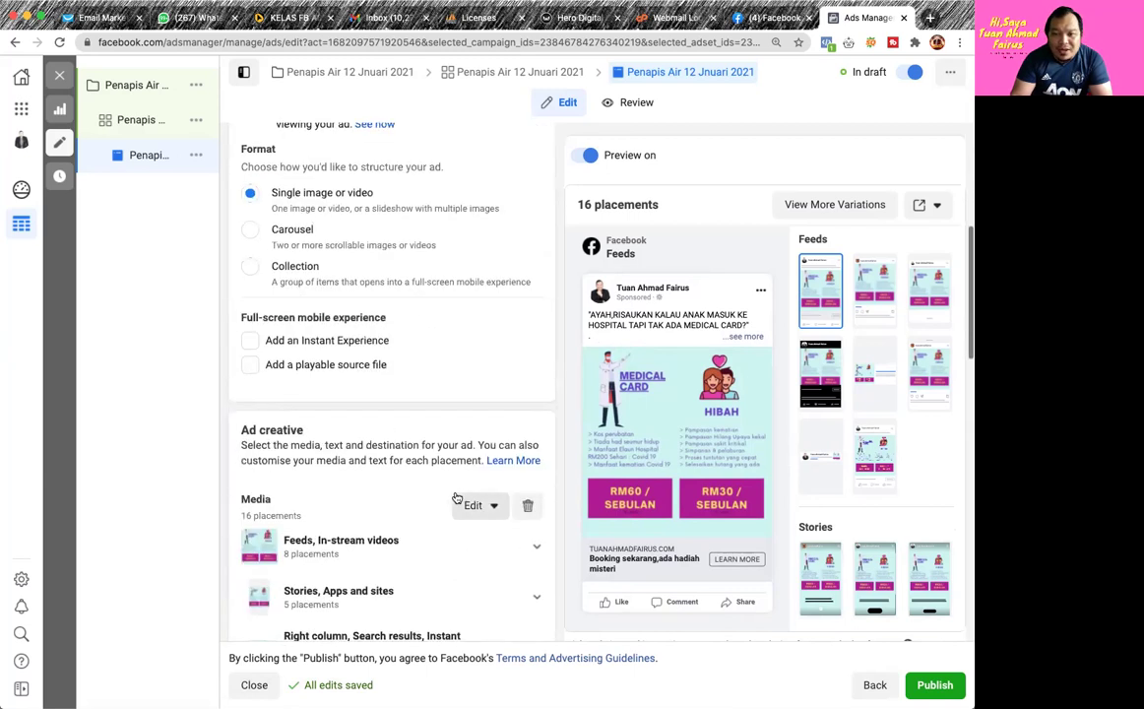
pyautogui.click(875, 290)
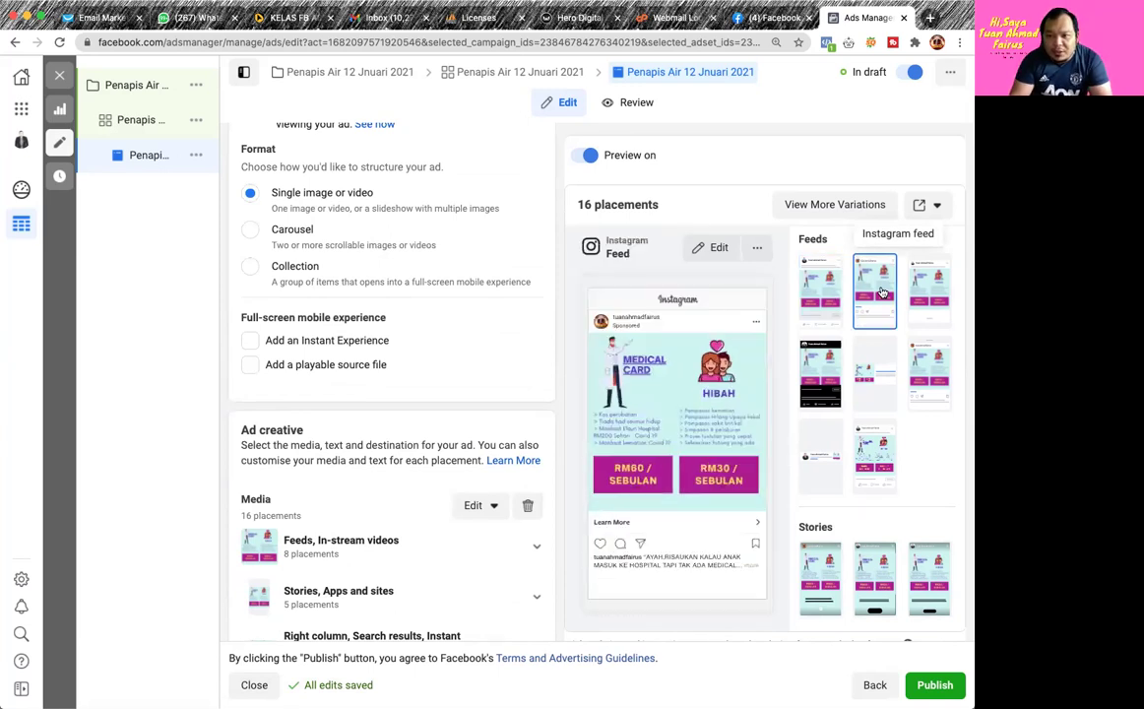
pyautogui.click(936, 292)
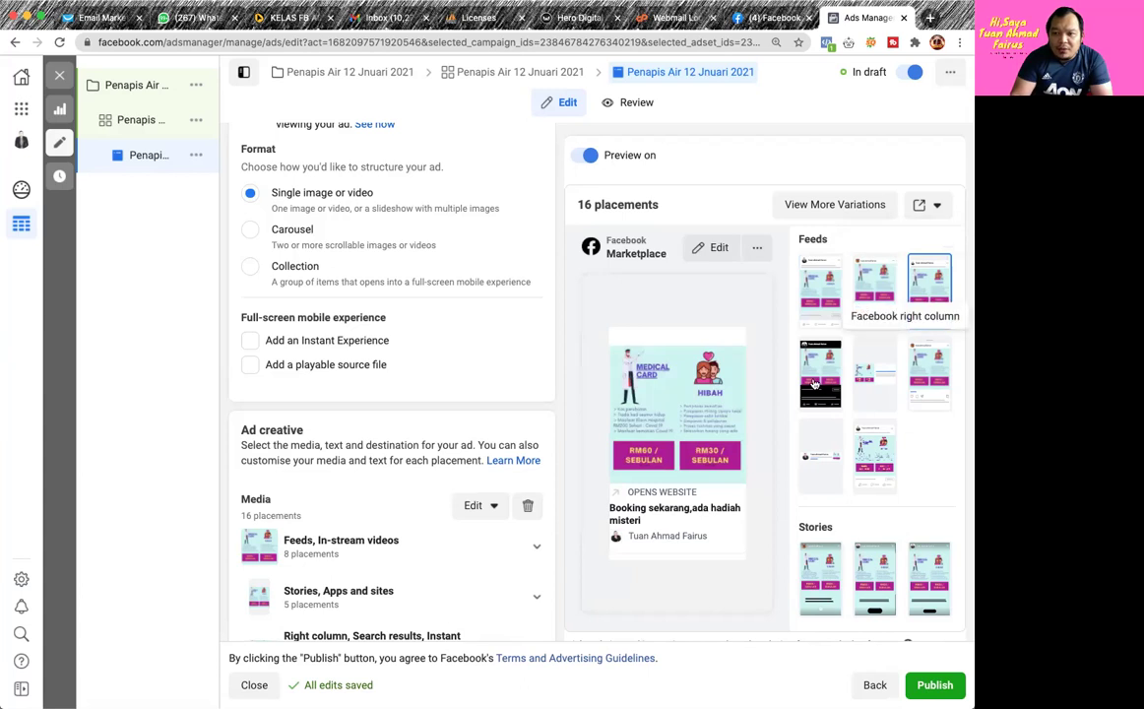
pyautogui.click(814, 384)
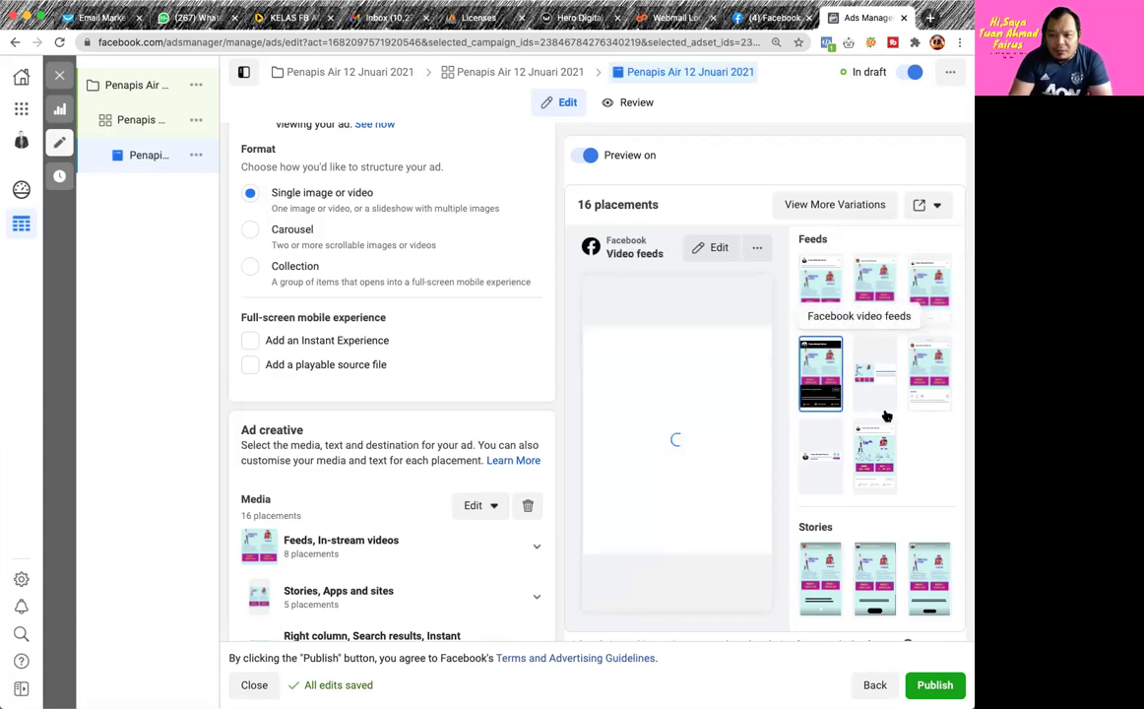
pyautogui.scroll(-3, 897, 506)
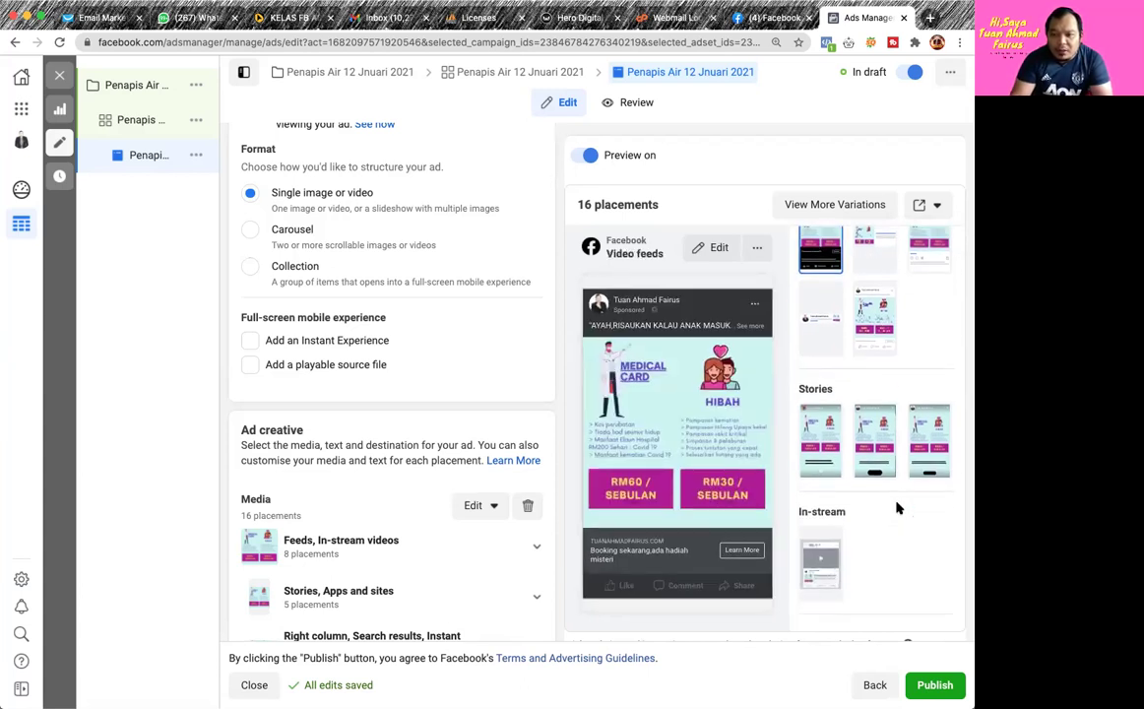
pyautogui.click(827, 436)
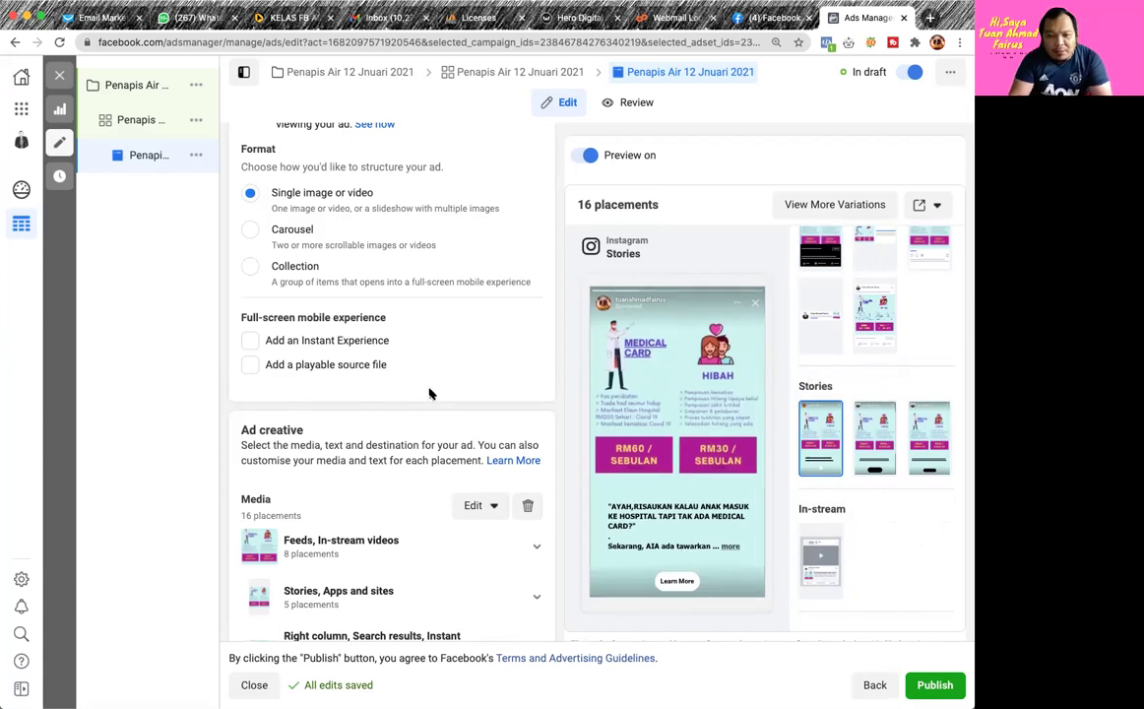
pyautogui.scroll(-10, 429, 394)
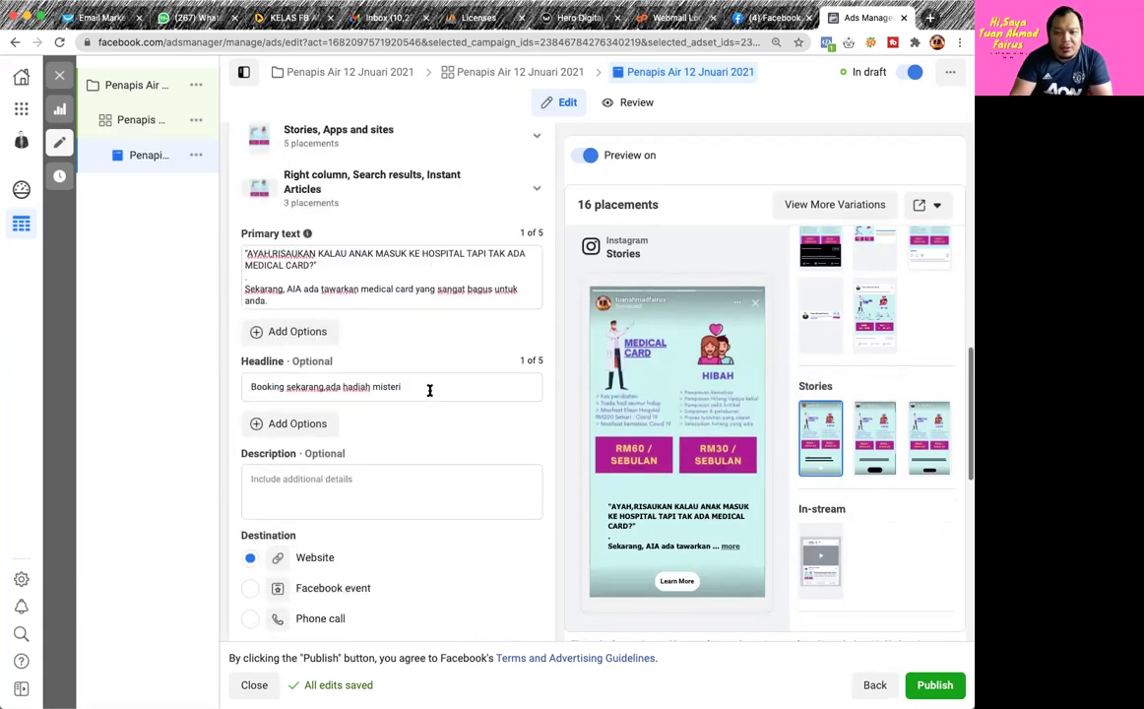
pyautogui.scroll(10, 429, 390)
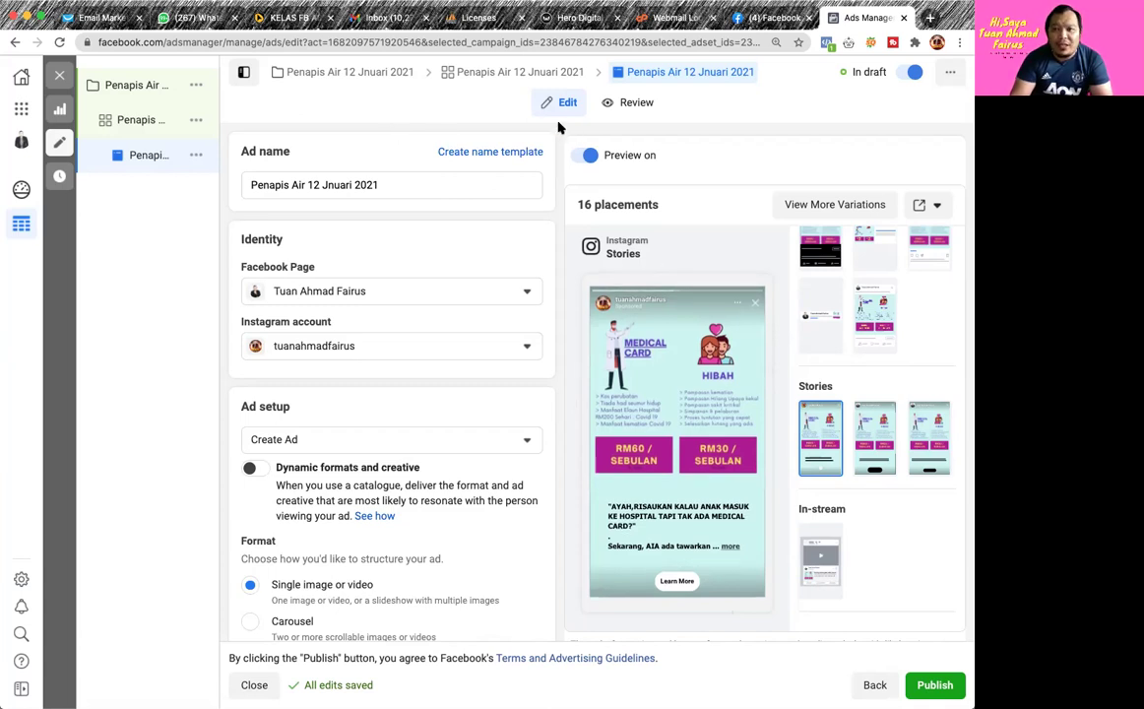
# Switch to the Facebook home page, check the notifications list, and dismiss the new-notification pop-up
pyautogui.click(770, 17)
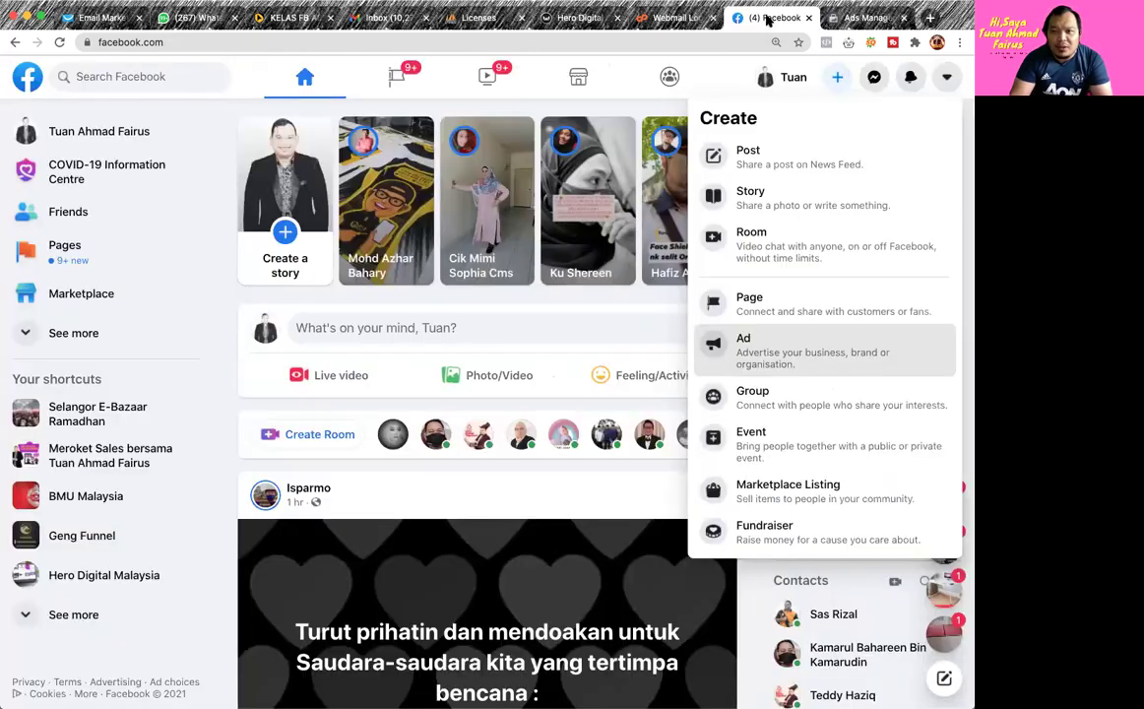
pyautogui.click(912, 79)
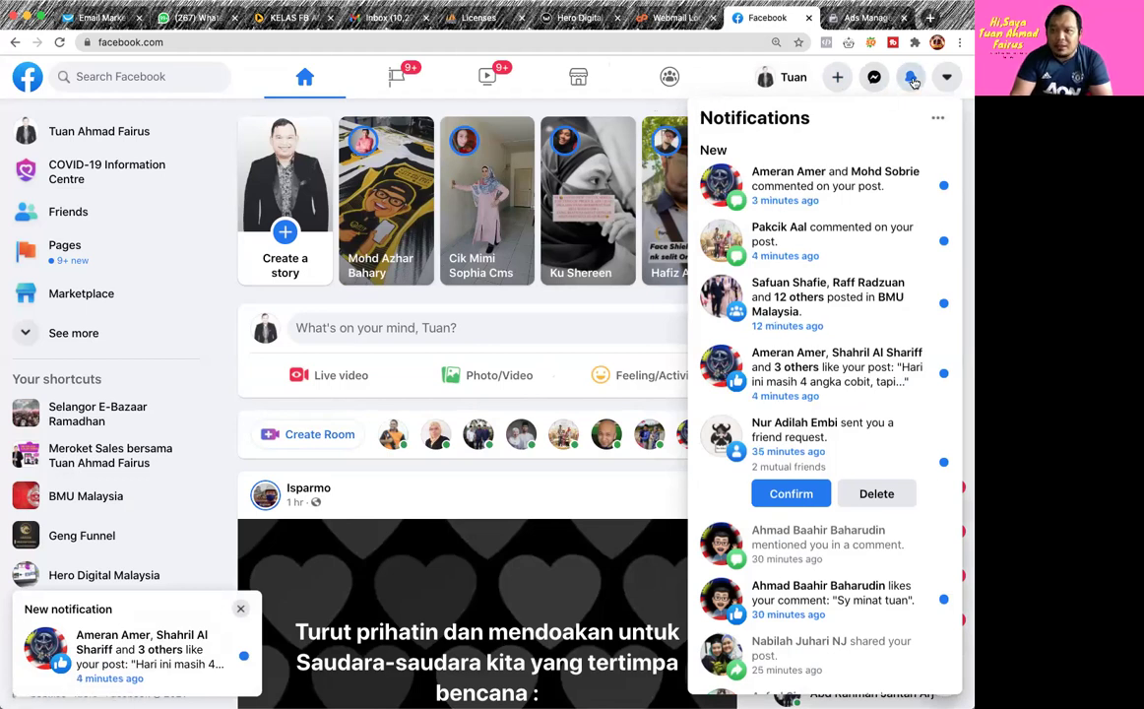
pyautogui.click(913, 79)
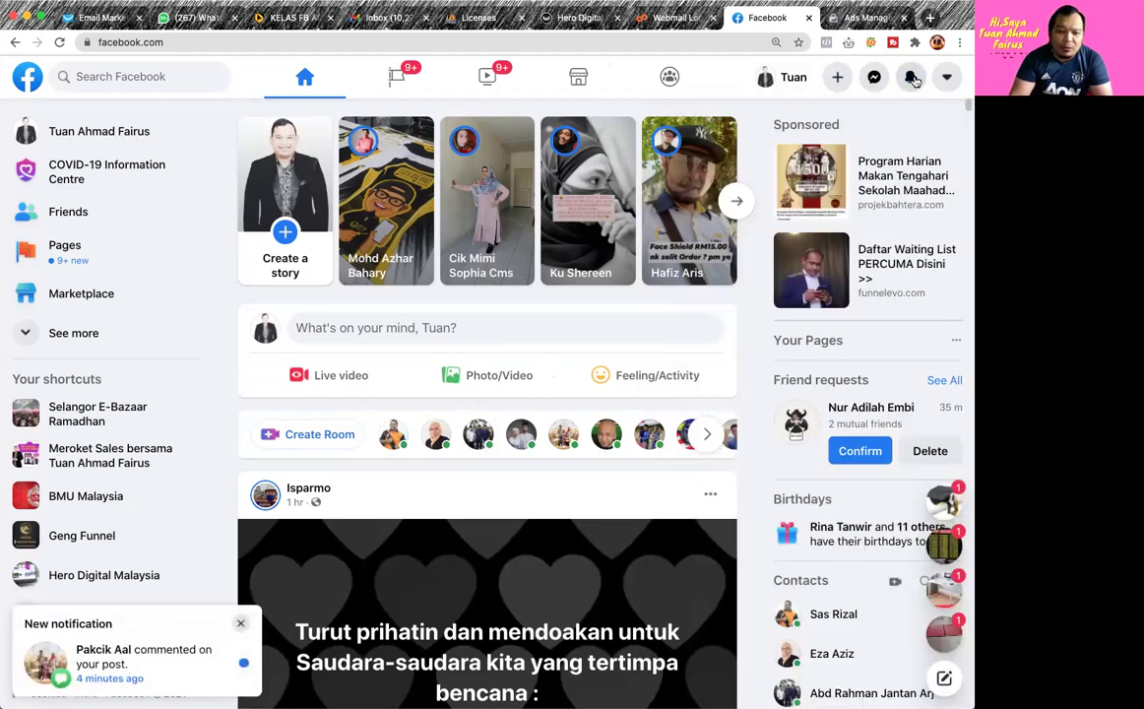
pyautogui.click(241, 626)
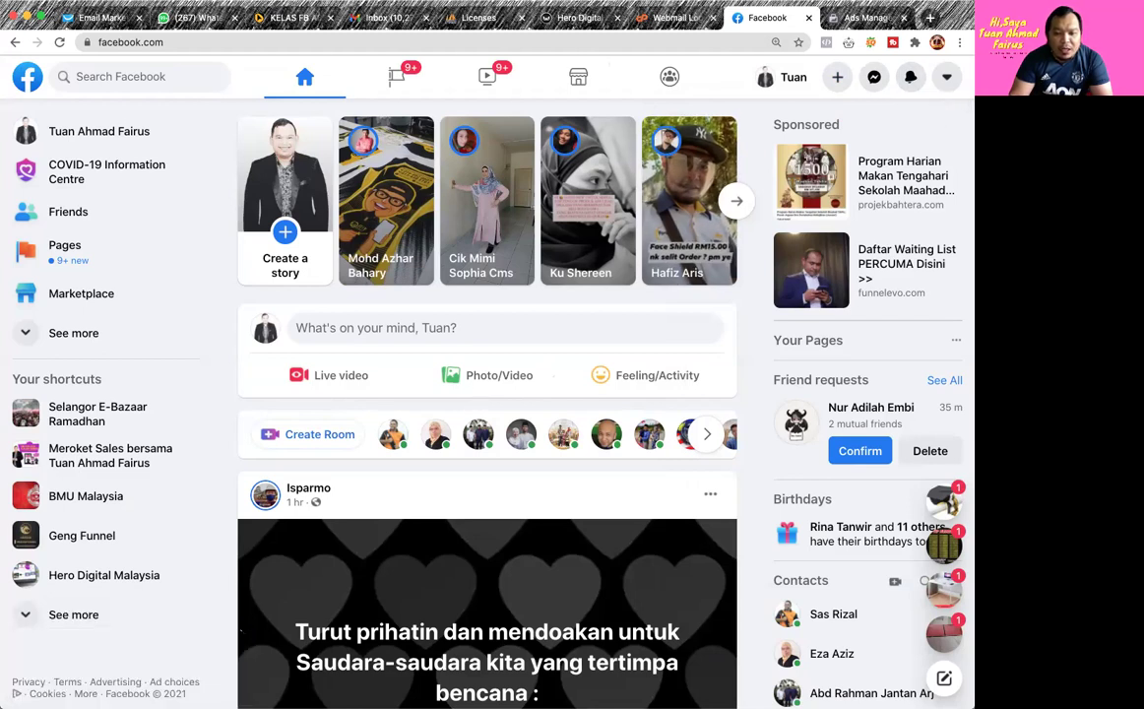